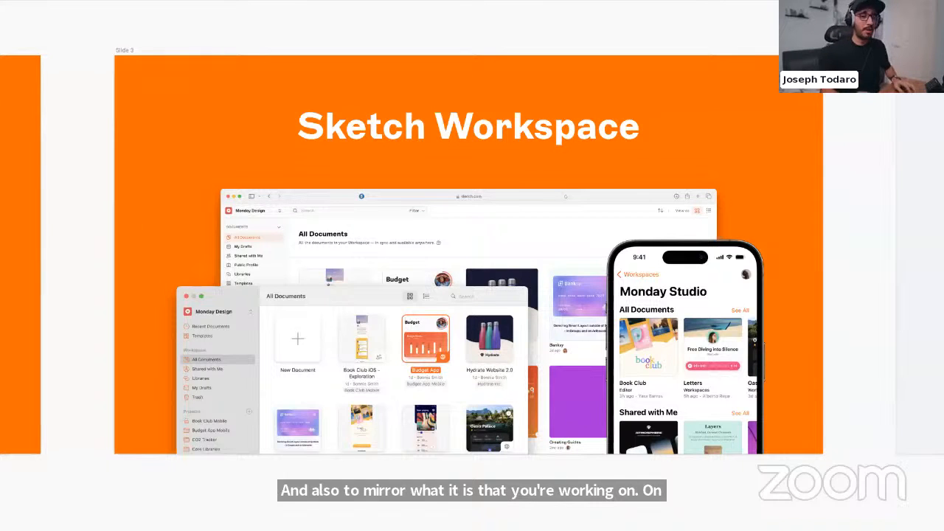
Move the InVision Slides document to the Monday Design workspace with no project assigned.
{"action": "key", "text": "Right"}
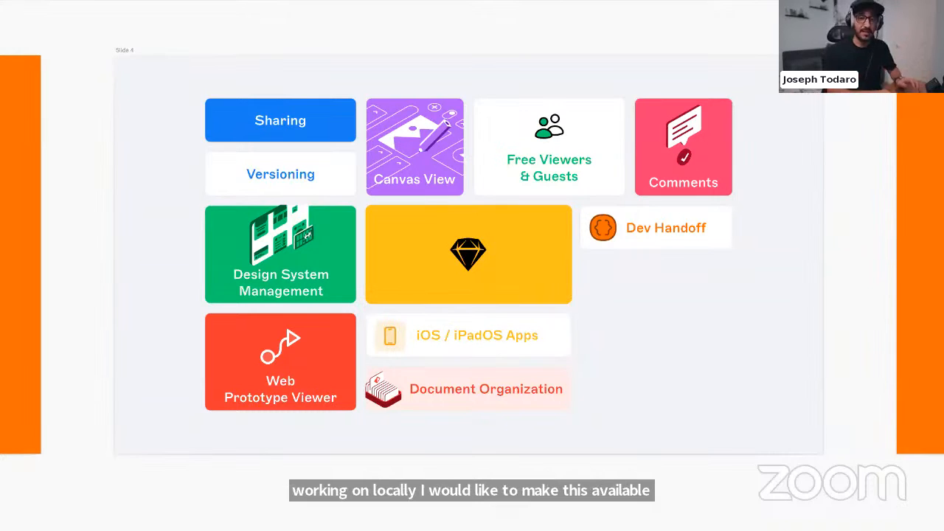
{"action": "key", "text": "super+."}
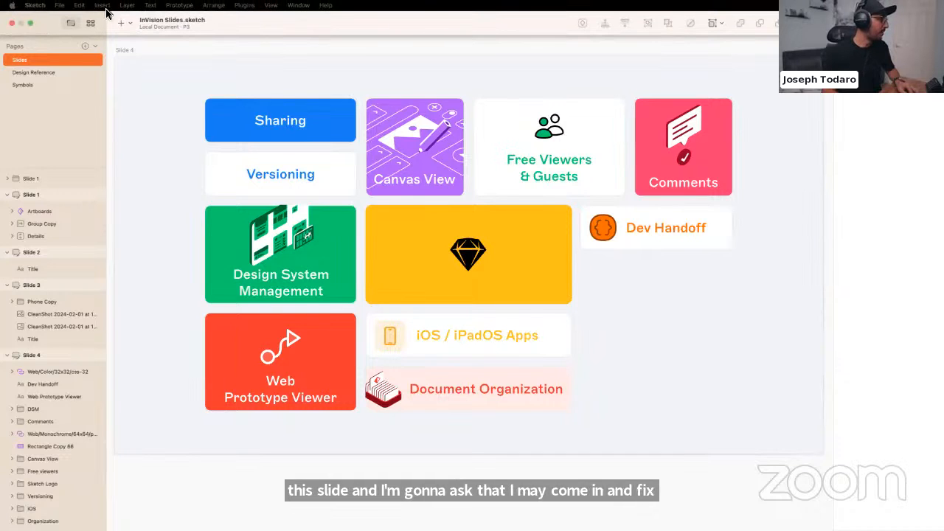
{"action": "left_click", "coordinate": [59, 6]}
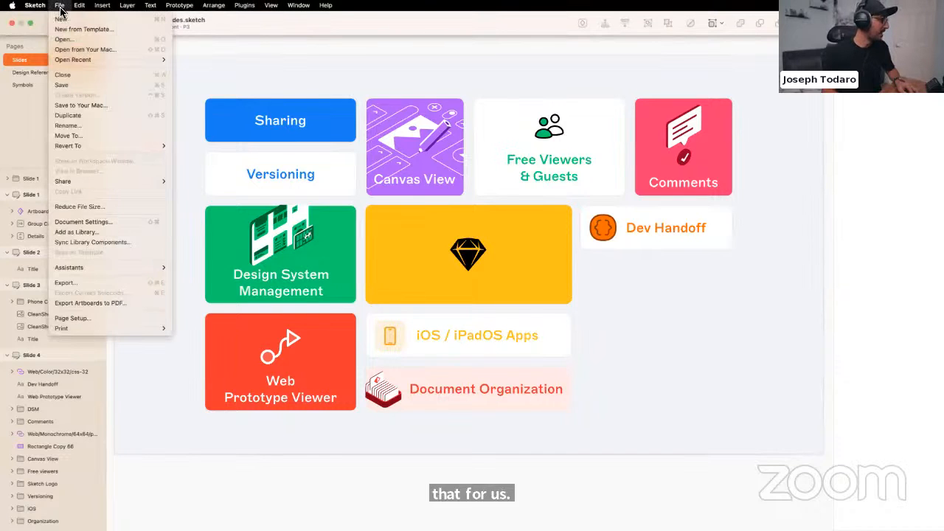
{"action": "left_click", "coordinate": [106, 134]}
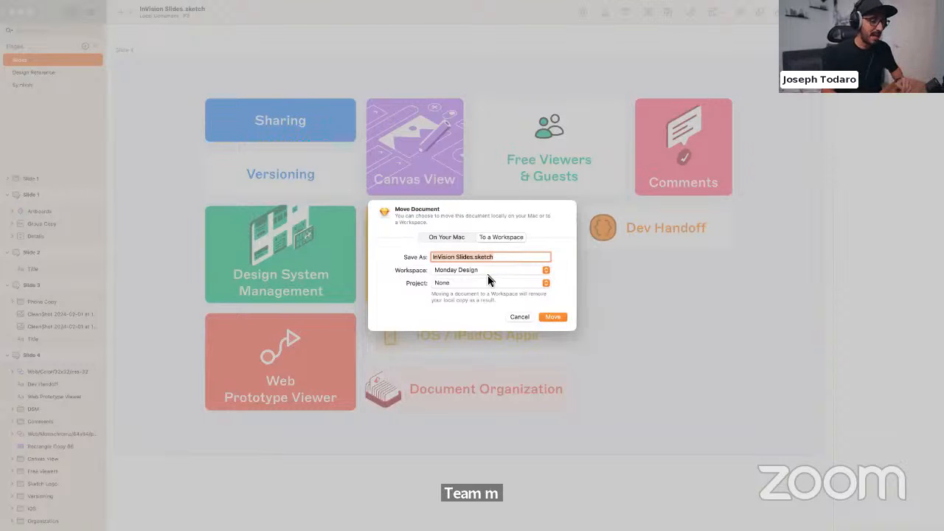
{"action": "left_click", "coordinate": [553, 317]}
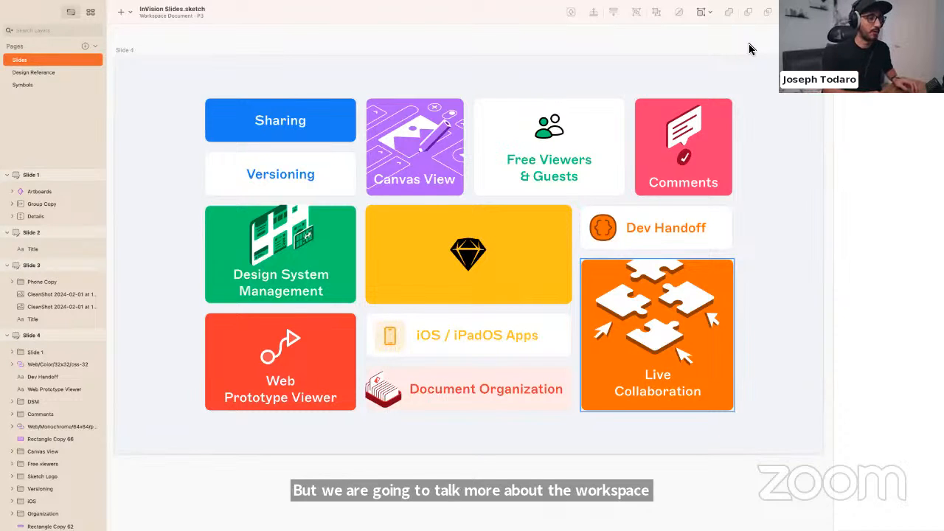
Switch to the Prototyping Demo document and link the first avatar on the Family Members artboard to the Profile artboard.
{"action": "key", "text": "Page_Down"}
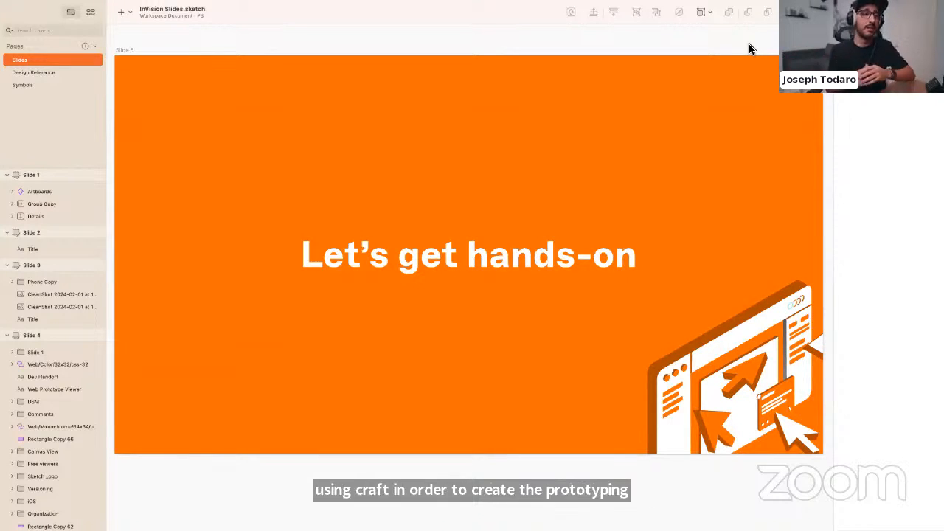
{"action": "key", "text": "ctrl+Right"}
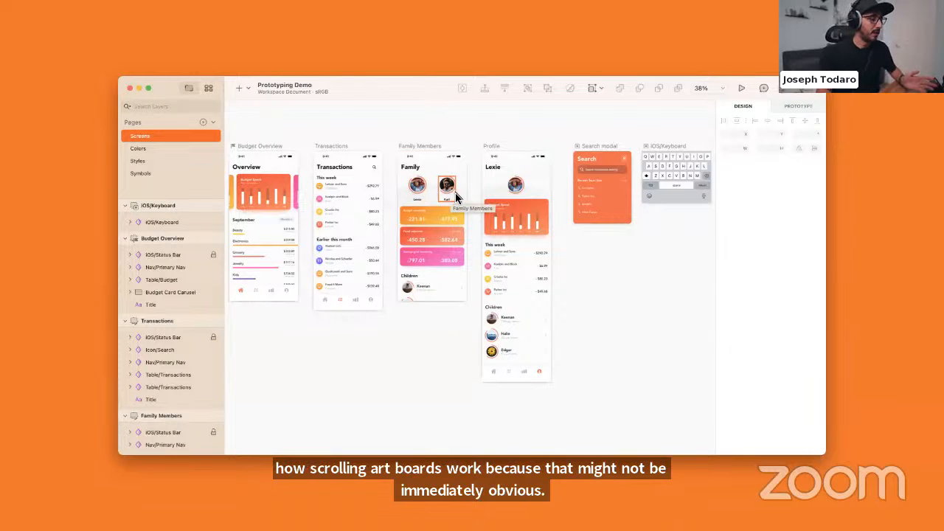
{"action": "scroll", "coordinate": [476, 183], "scroll_direction": "up", "scroll_amount": 5}
{"action": "left_click", "coordinate": [335, 201]}
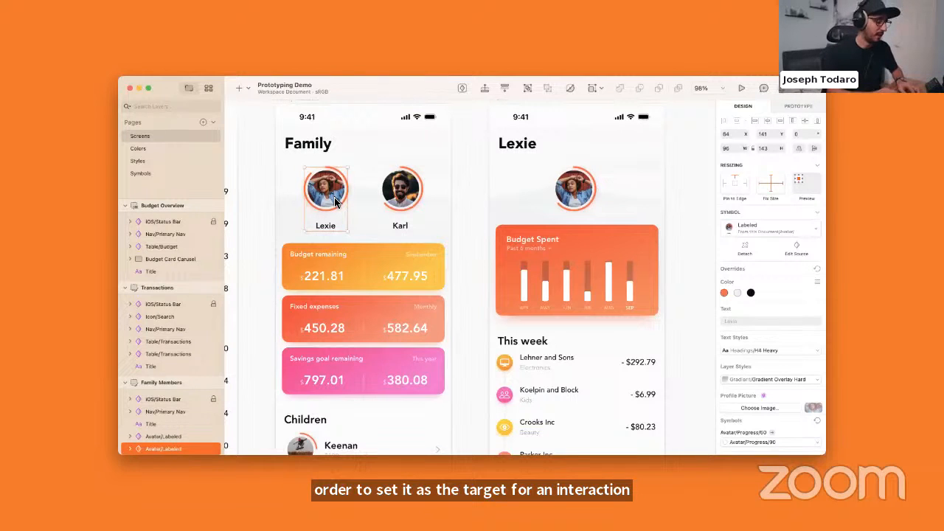
{"action": "left_click", "coordinate": [243, 89]}
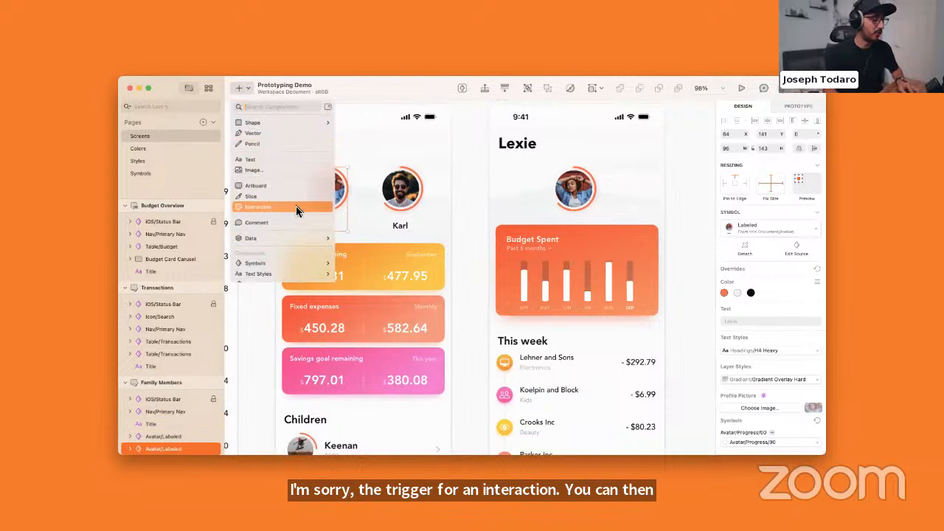
{"action": "left_click", "coordinate": [242, 90]}
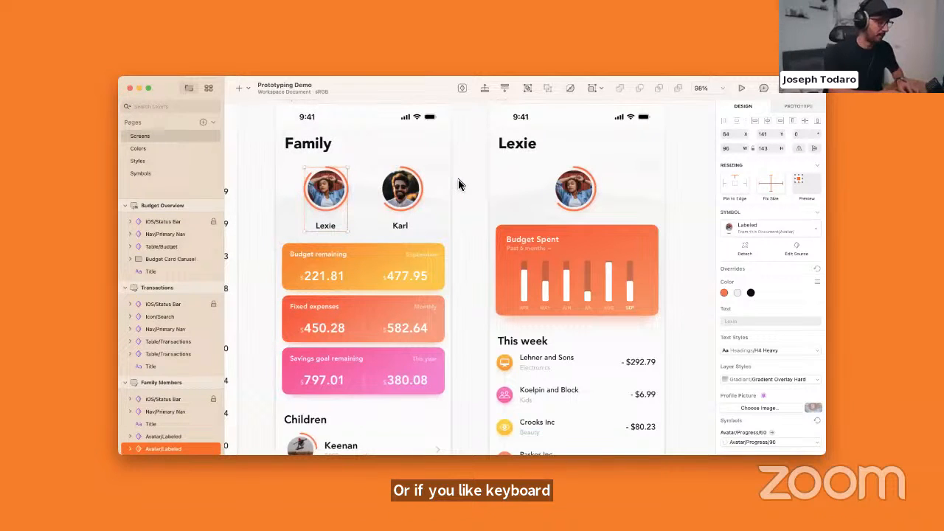
{"action": "key", "text": "l"}
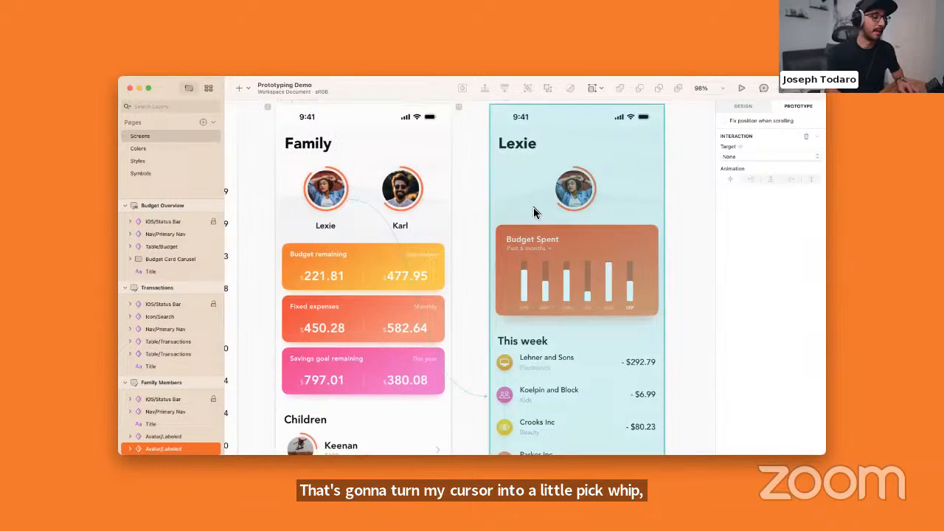
{"action": "left_click", "coordinate": [533, 210]}
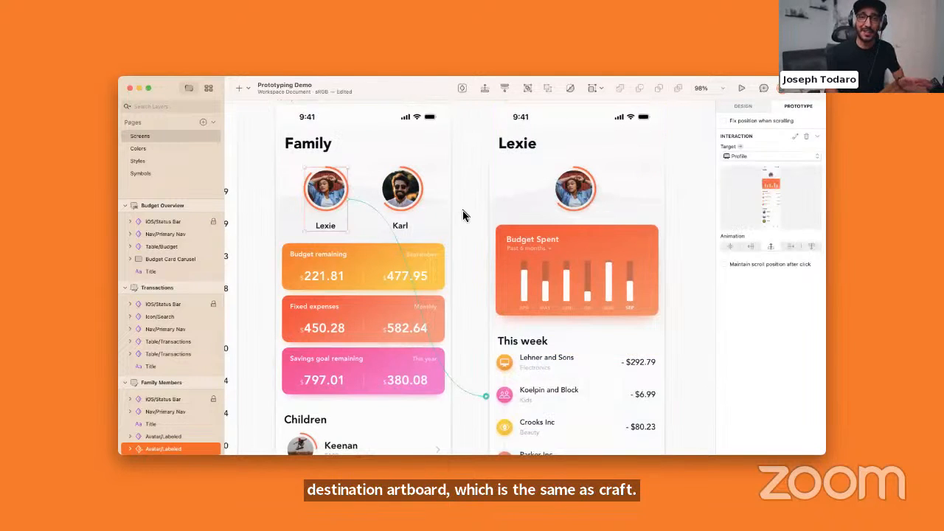
Draw a trial hotspot over the second avatar on the Family Members artboard, and delete it.
{"action": "scroll", "coordinate": [462, 211], "scroll_direction": "down", "scroll_amount": 1}
{"action": "scroll", "coordinate": [463, 210], "scroll_direction": "down", "scroll_amount": 3}
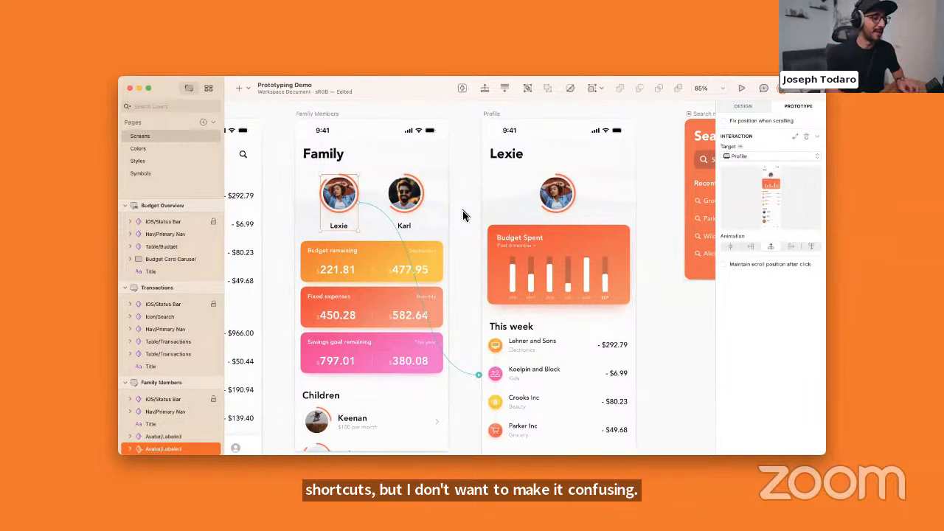
{"action": "left_click", "coordinate": [463, 210]}
{"action": "scroll", "coordinate": [463, 210], "scroll_direction": "right", "scroll_amount": 1}
{"action": "scroll", "coordinate": [463, 210], "scroll_direction": "down", "scroll_amount": 3}
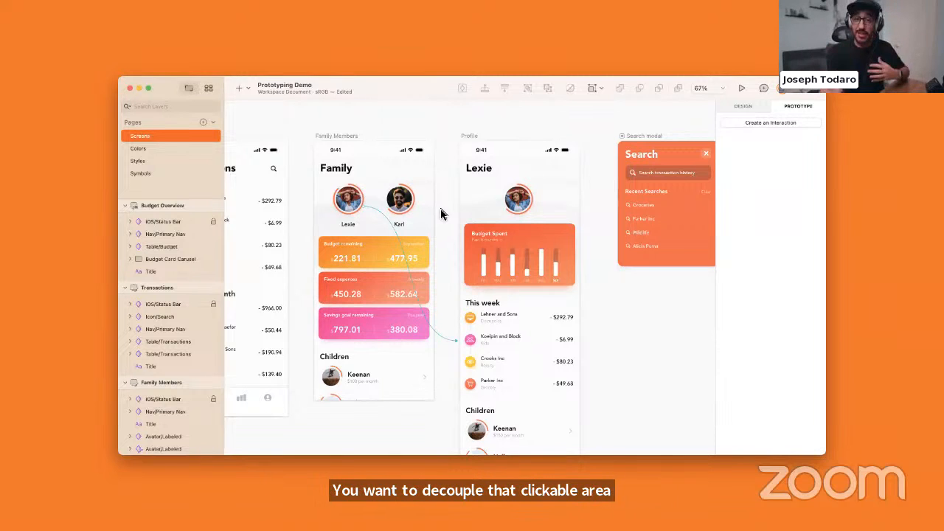
{"action": "key", "text": "h"}
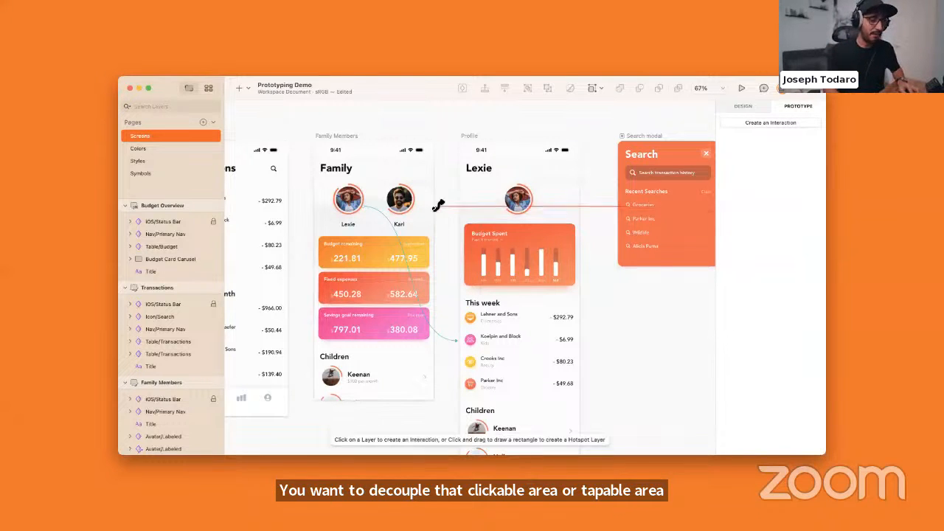
{"action": "left_click_drag", "start_coordinate": [385, 180], "coordinate": [418, 211]}
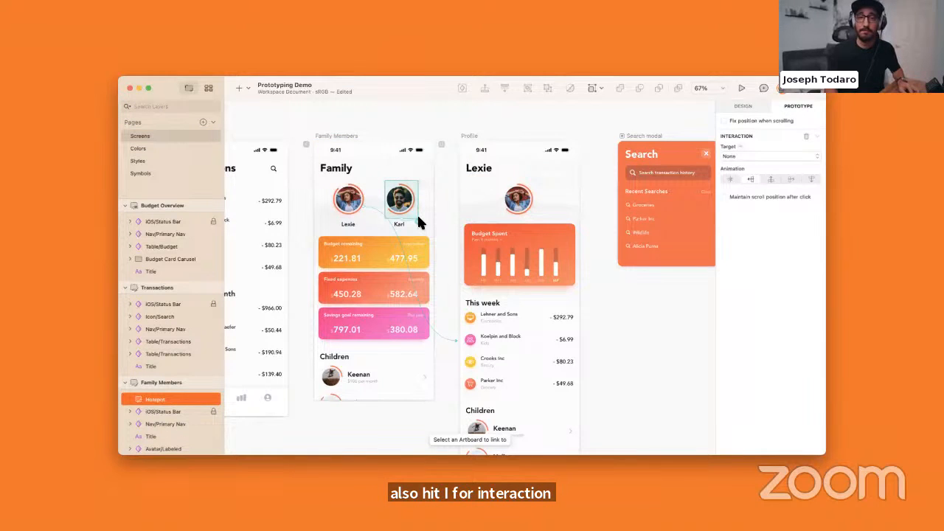
{"action": "left_click", "coordinate": [417, 218]}
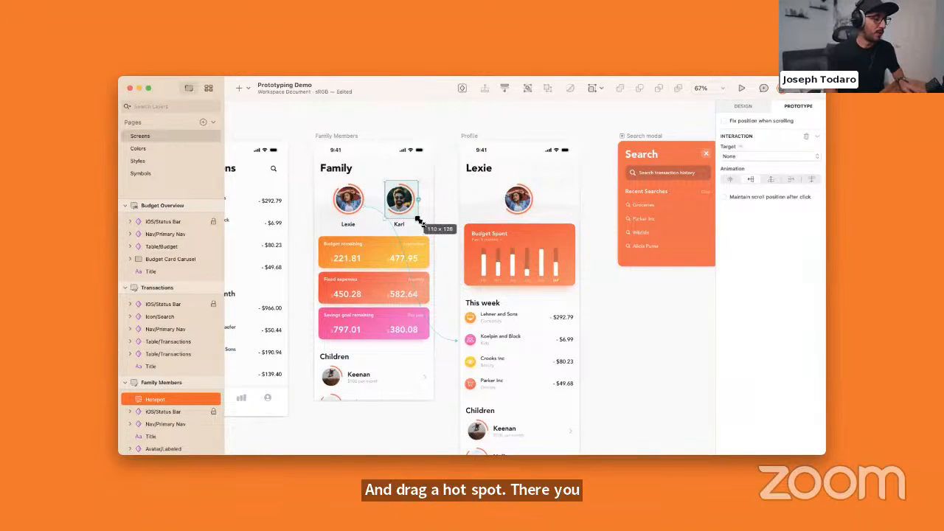
{"action": "key", "text": "Delete"}
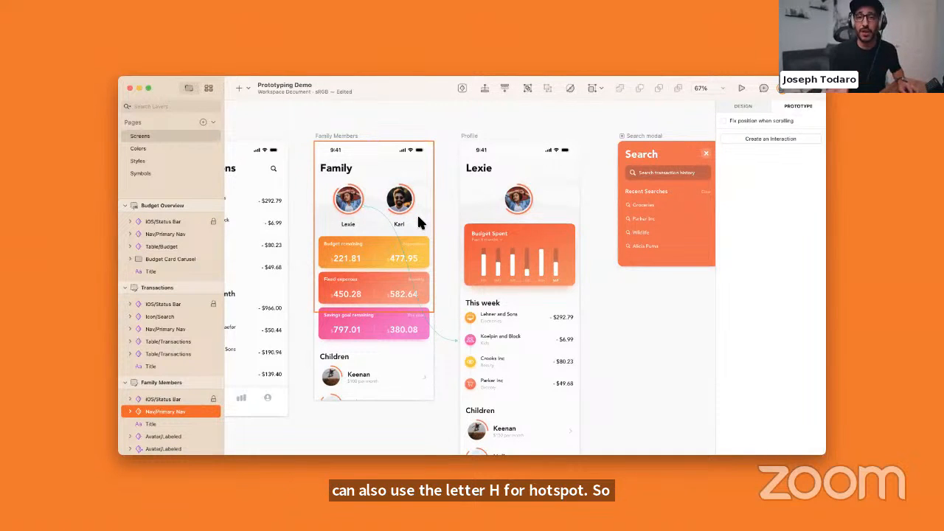
{"action": "left_click", "coordinate": [444, 213]}
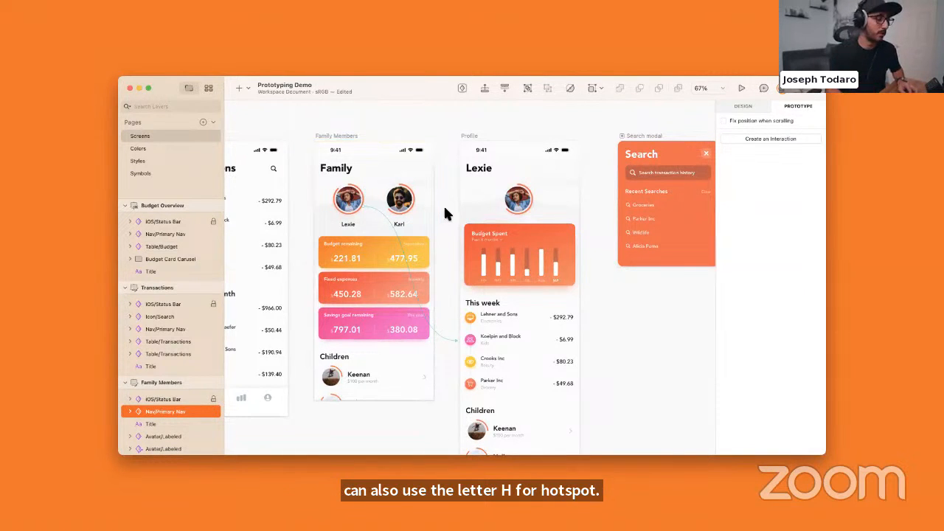
Compare the design and prototype properties of the first Family Members avatar, and check the connection lines with nothing selected.
{"action": "scroll", "coordinate": [445, 209], "scroll_direction": "down", "scroll_amount": 1}
{"action": "scroll", "coordinate": [444, 209], "scroll_direction": "right", "scroll_amount": 1}
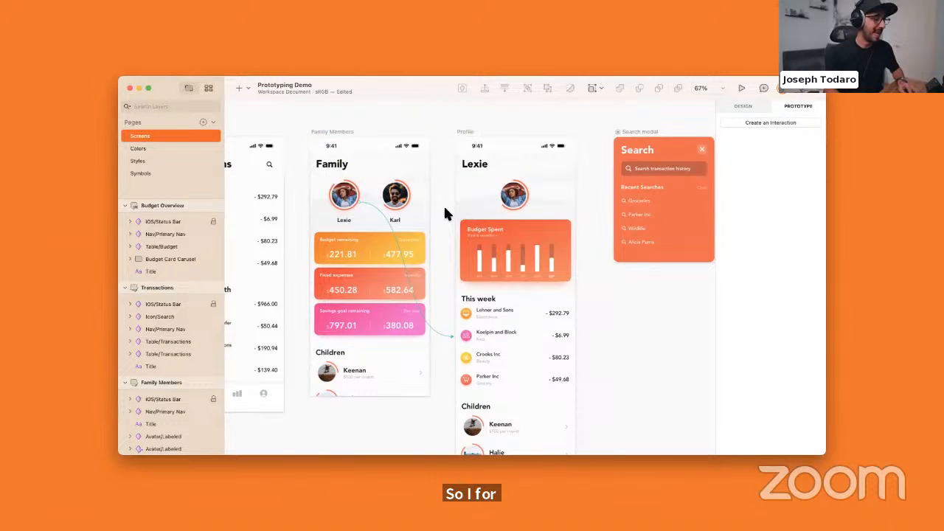
{"action": "left_click", "coordinate": [343, 201]}
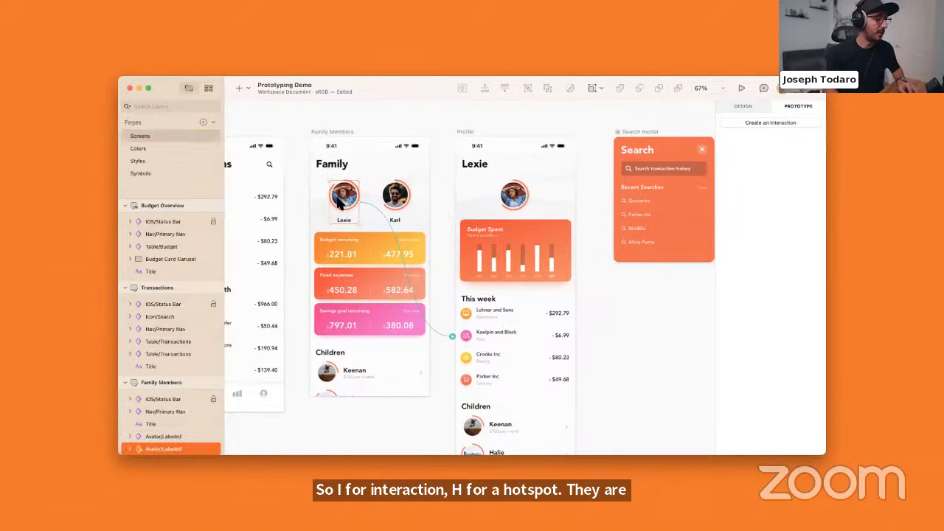
{"action": "mouse_move", "coordinate": [814, 191]}
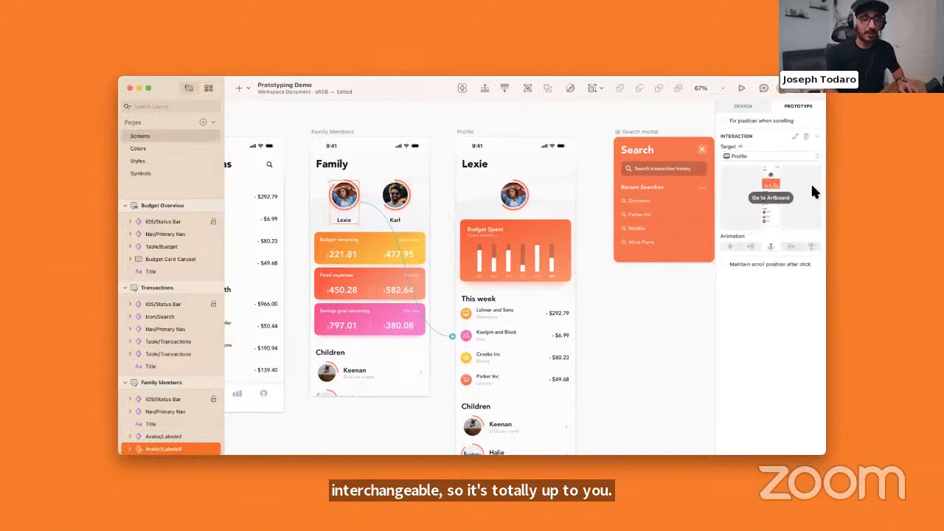
{"action": "left_click", "coordinate": [745, 106]}
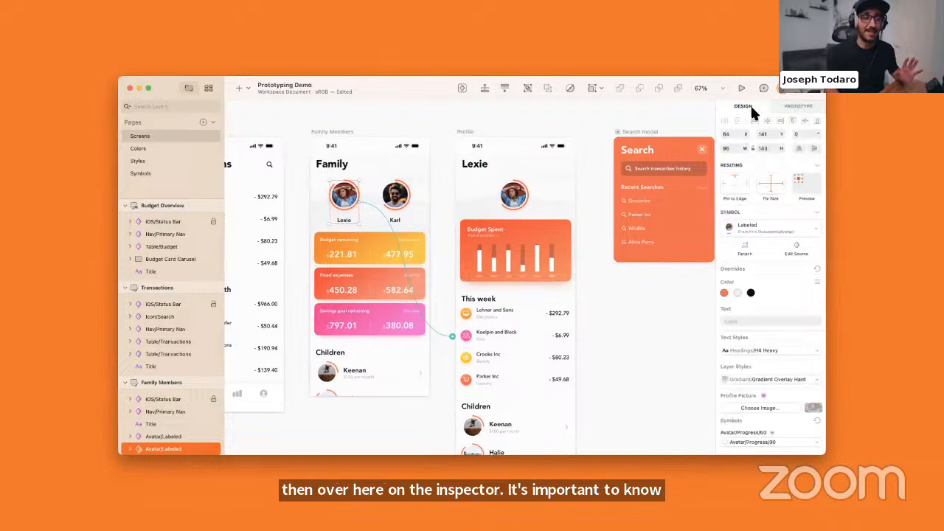
{"action": "left_click", "coordinate": [800, 107]}
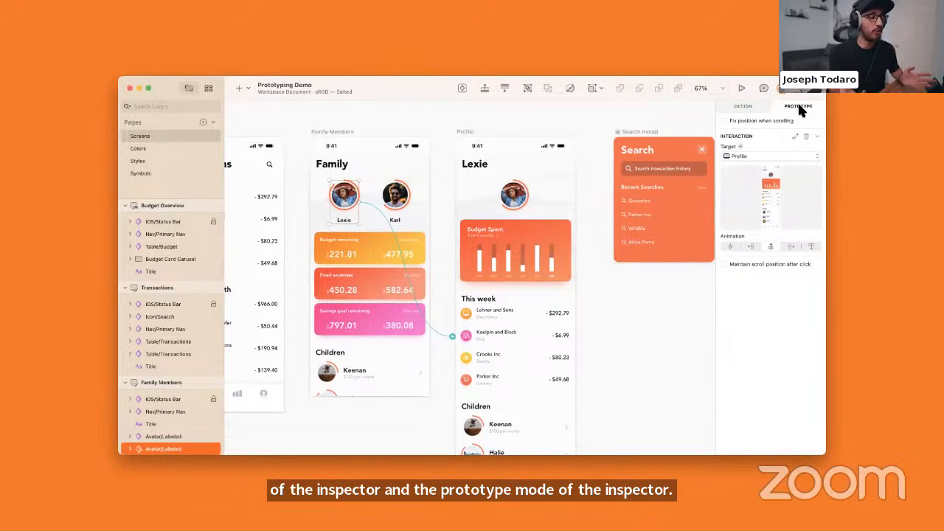
{"action": "left_click", "coordinate": [740, 103]}
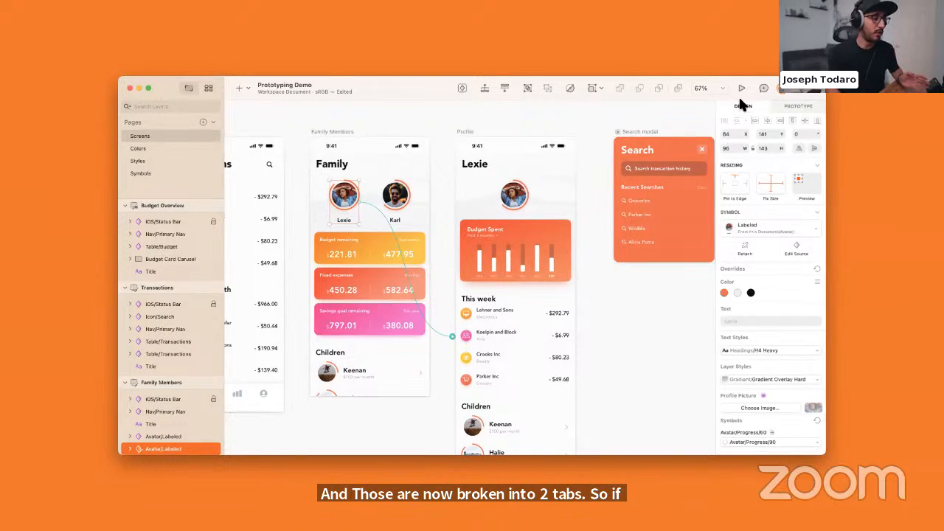
{"action": "left_click", "coordinate": [639, 123]}
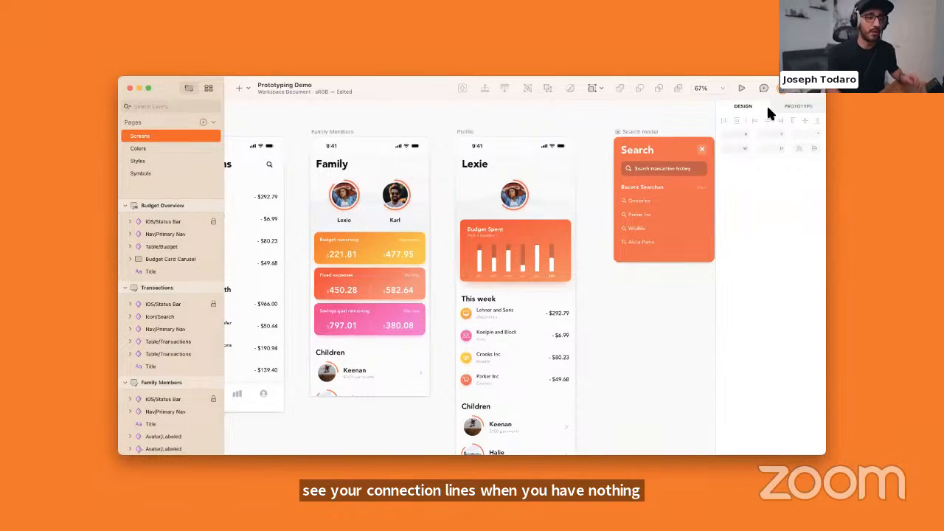
{"action": "left_click", "coordinate": [790, 108]}
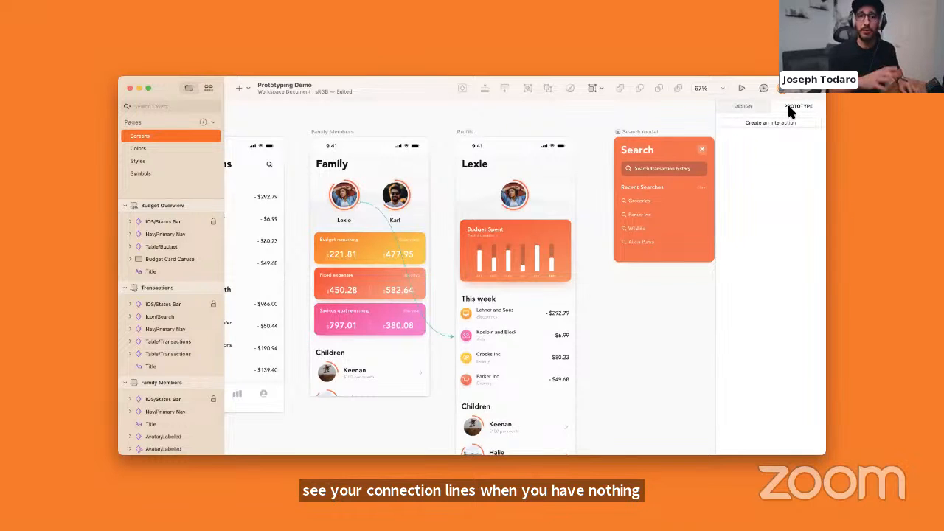
{"action": "left_click", "coordinate": [344, 195]}
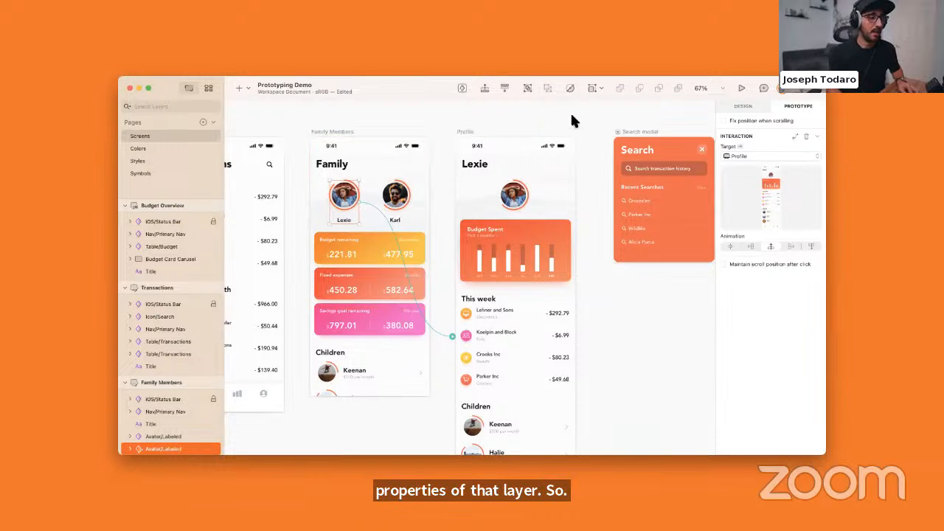
{"action": "left_click", "coordinate": [594, 110]}
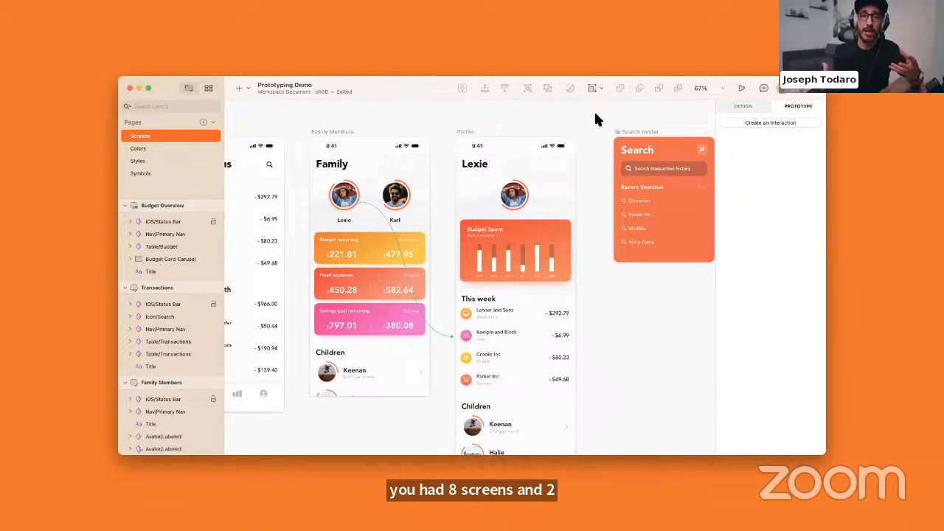
Select the Search modal artboard and examine its overlay prototype settings alongside the Transactions artboard's search icon.
{"action": "scroll", "coordinate": [595, 114], "scroll_direction": "right", "scroll_amount": 5}
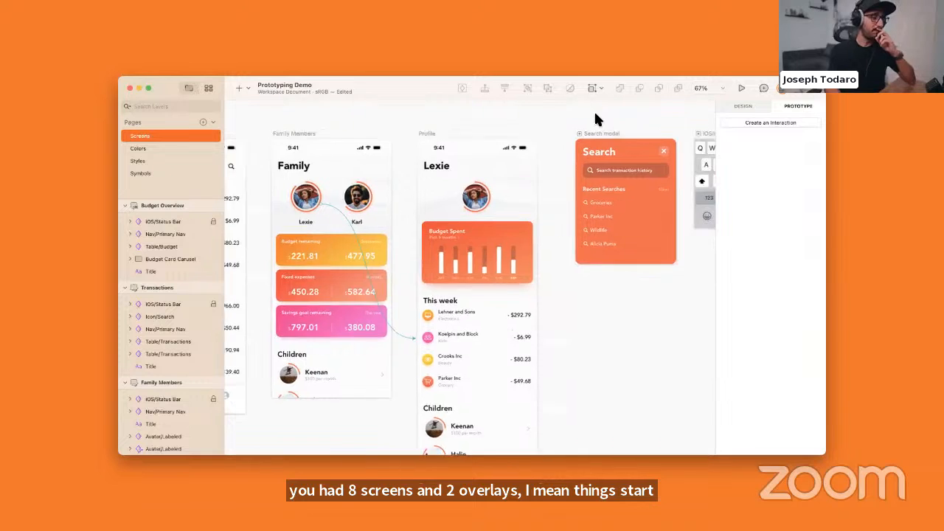
{"action": "scroll", "coordinate": [596, 118], "scroll_direction": "left", "scroll_amount": 4}
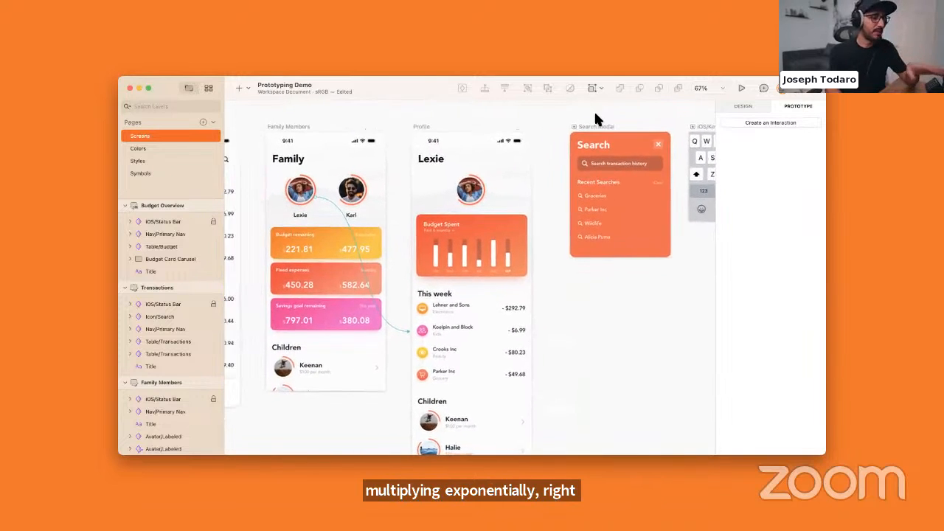
{"action": "left_click", "coordinate": [604, 131]}
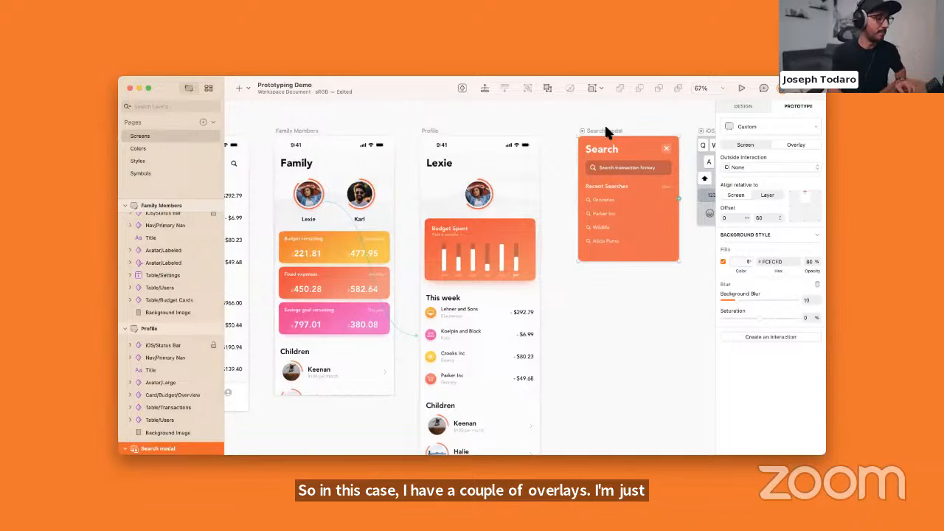
{"action": "scroll", "coordinate": [605, 131], "scroll_direction": "left", "scroll_amount": 5}
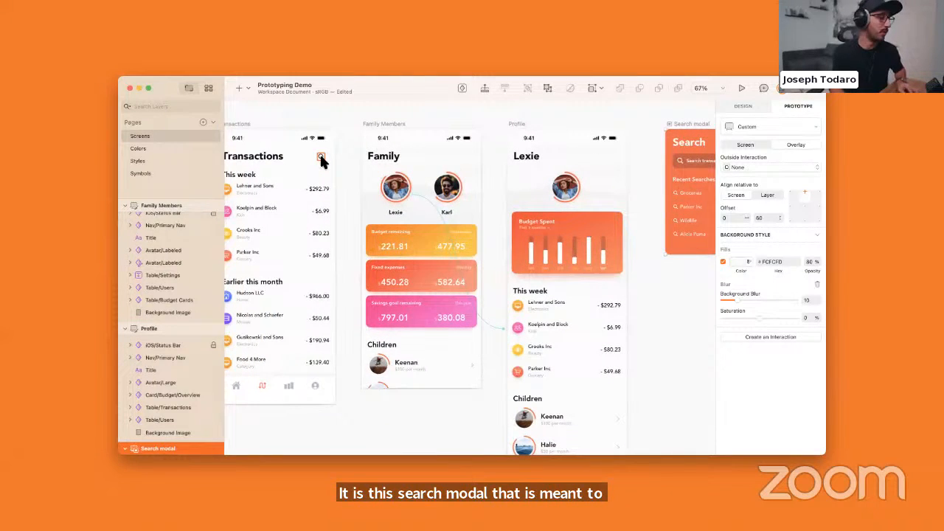
{"action": "scroll", "coordinate": [321, 161], "scroll_direction": "right", "scroll_amount": 2}
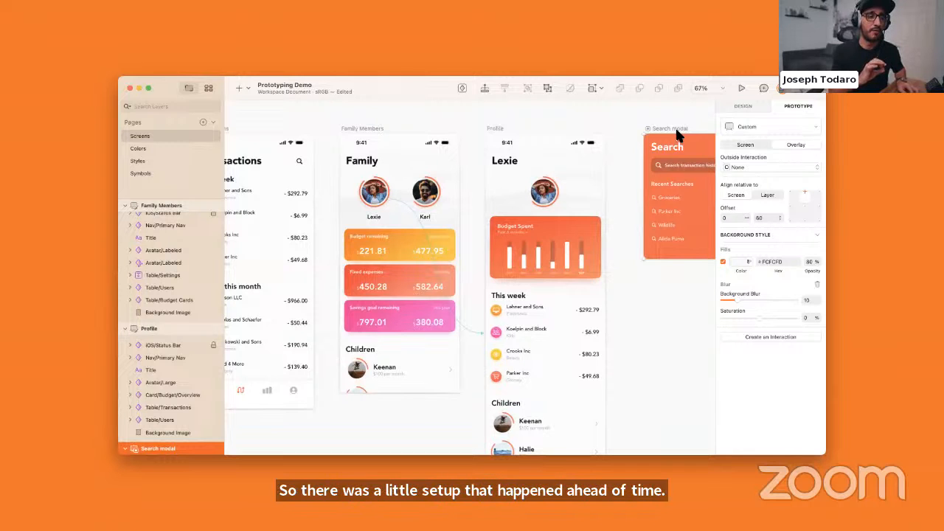
{"action": "scroll", "coordinate": [678, 134], "scroll_direction": "right", "scroll_amount": 2}
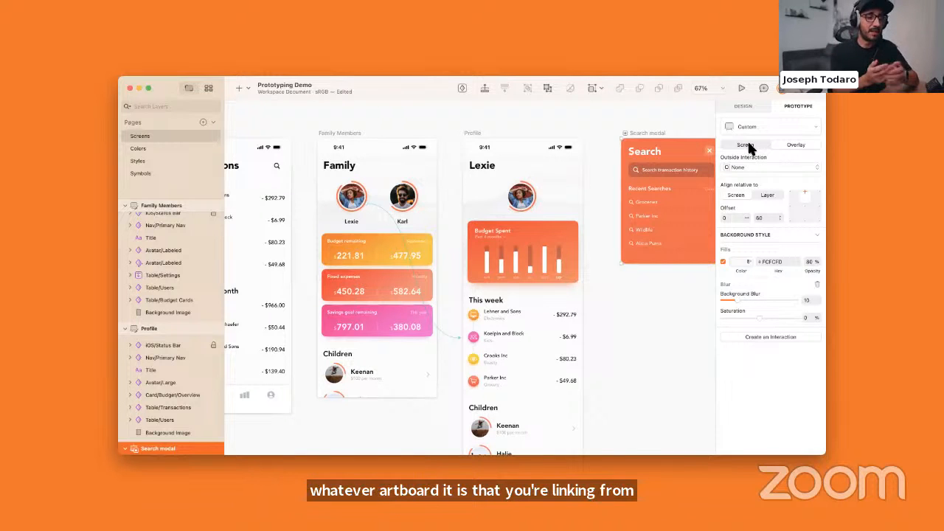
Link the search icon on the Transactions artboard to the Search modal overlay artboard.
{"action": "left_click", "coordinate": [607, 127]}
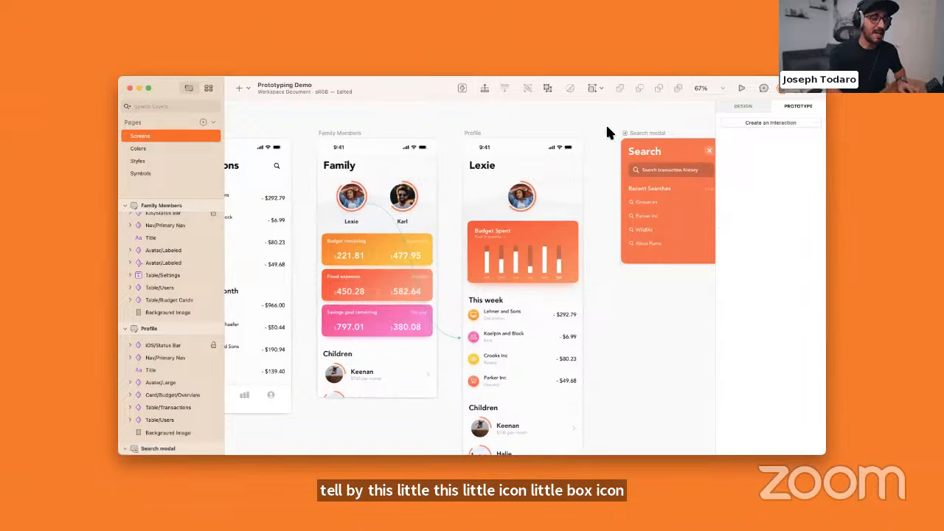
{"action": "left_click", "coordinate": [276, 166]}
{"action": "key", "text": "w"}
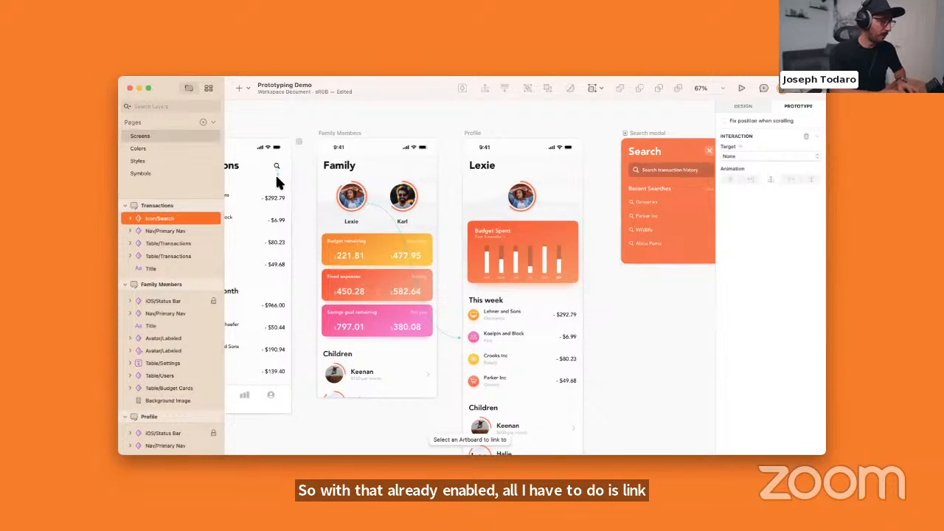
{"action": "left_click", "coordinate": [657, 148]}
{"action": "scroll", "coordinate": [658, 150], "scroll_direction": "left", "scroll_amount": 5}
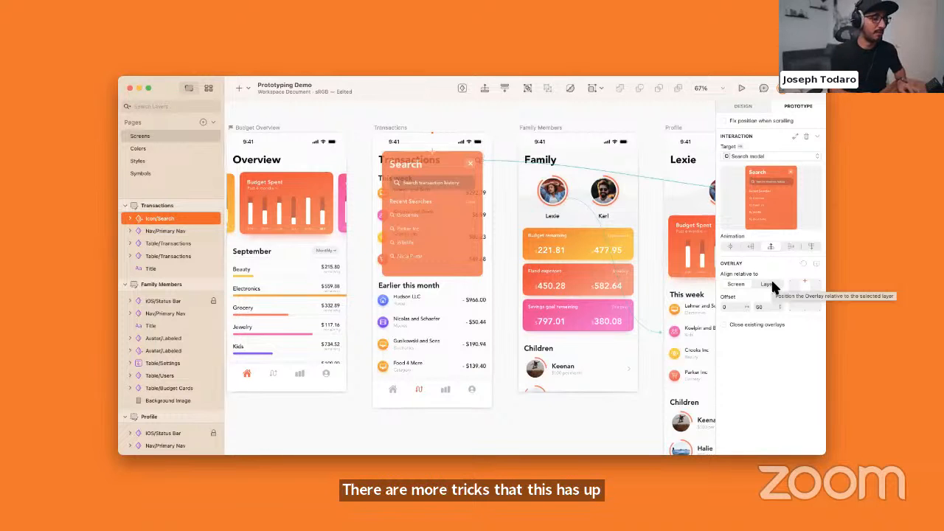
{"action": "scroll", "coordinate": [504, 154], "scroll_direction": "right", "scroll_amount": 1}
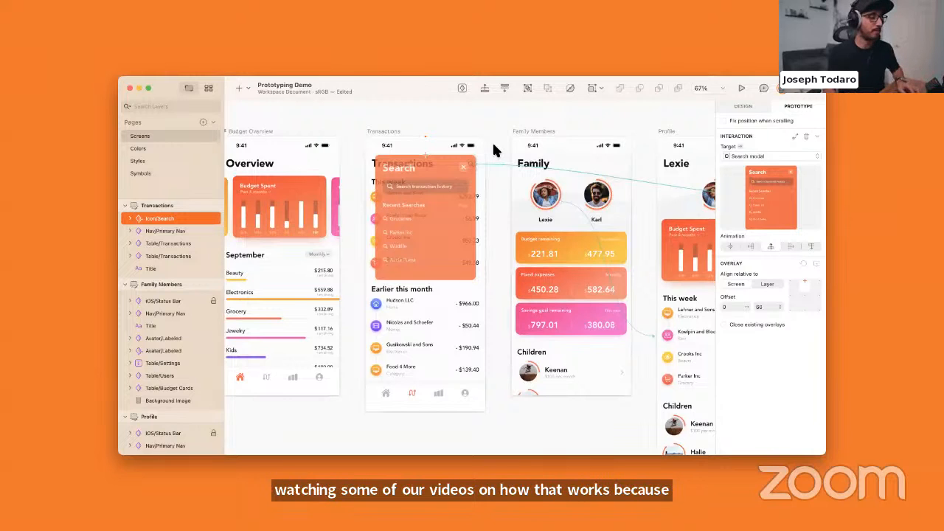
Preview the prototype from the Transactions artboard, open the search overlay through its icon, and close the preview.
{"action": "left_click", "coordinate": [385, 133]}
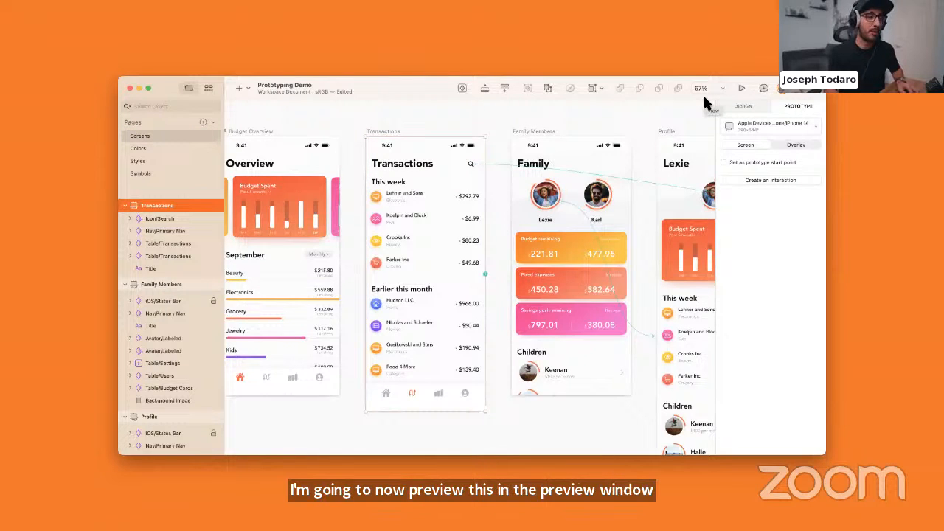
{"action": "left_click", "coordinate": [741, 88]}
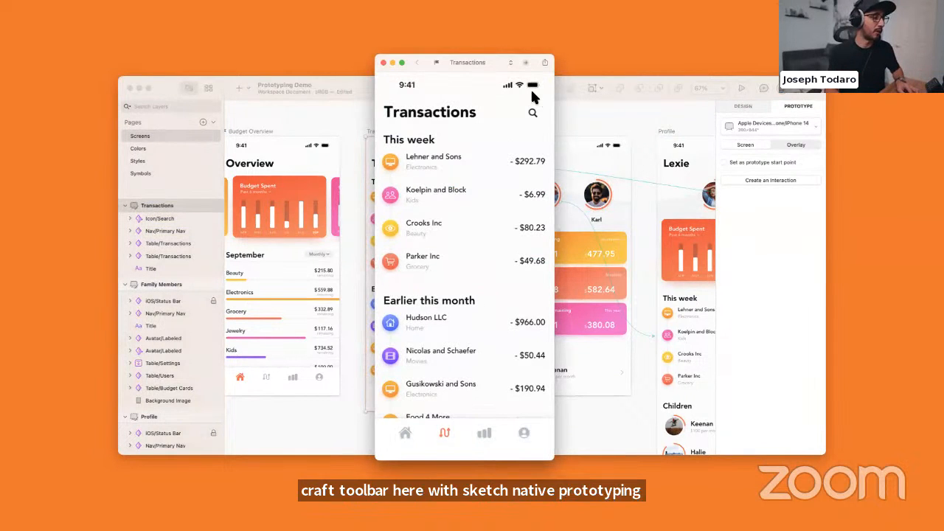
{"action": "scroll", "coordinate": [516, 160], "scroll_direction": "down", "scroll_amount": 1}
{"action": "scroll", "coordinate": [516, 160], "scroll_direction": "up", "scroll_amount": 1}
{"action": "left_click", "coordinate": [537, 117]}
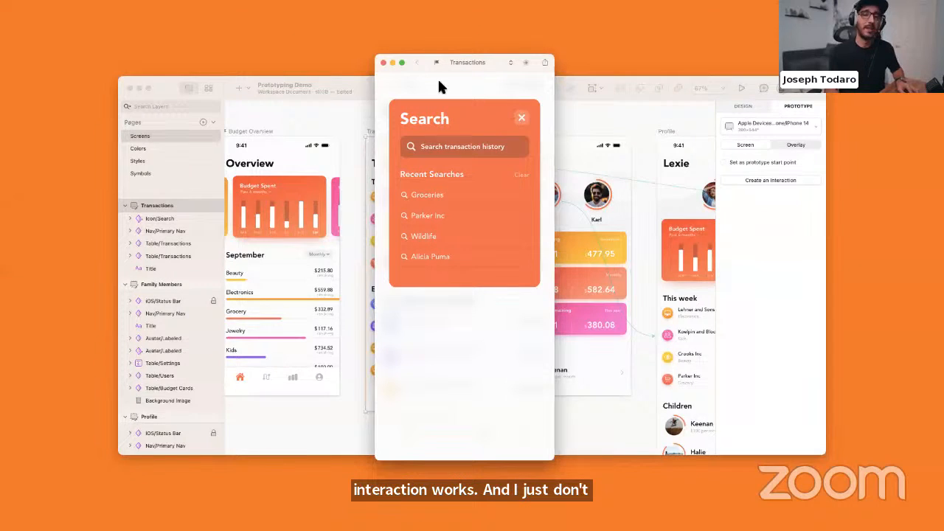
{"action": "left_click", "coordinate": [383, 62]}
{"action": "scroll", "coordinate": [451, 120], "scroll_direction": "right", "scroll_amount": 5}
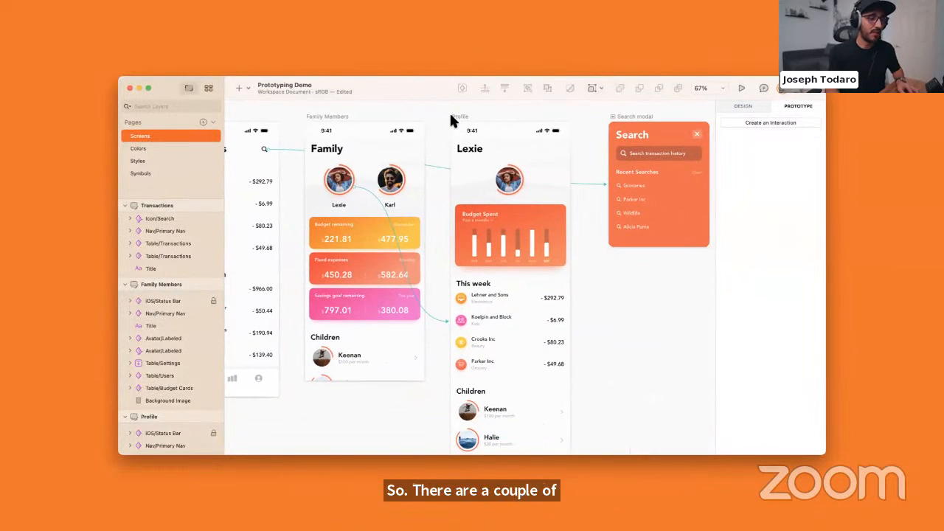
{"action": "scroll", "coordinate": [450, 120], "scroll_direction": "right", "scroll_amount": 5}
{"action": "left_click", "coordinate": [559, 145]}
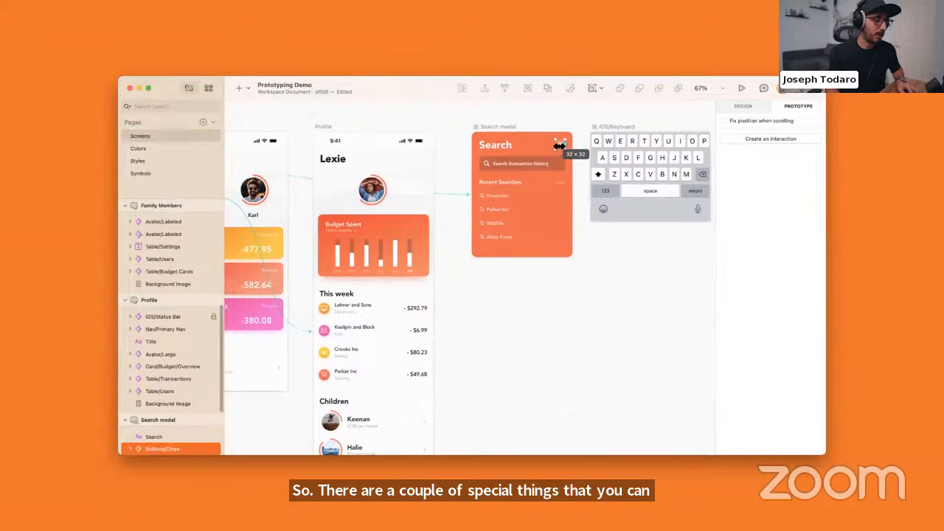
{"action": "key", "text": "w"}
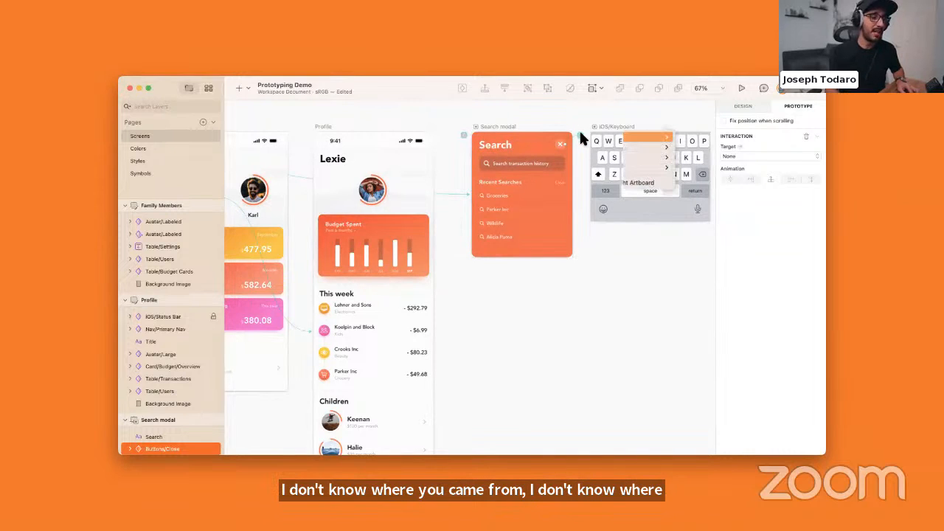
{"action": "left_click", "coordinate": [580, 134]}
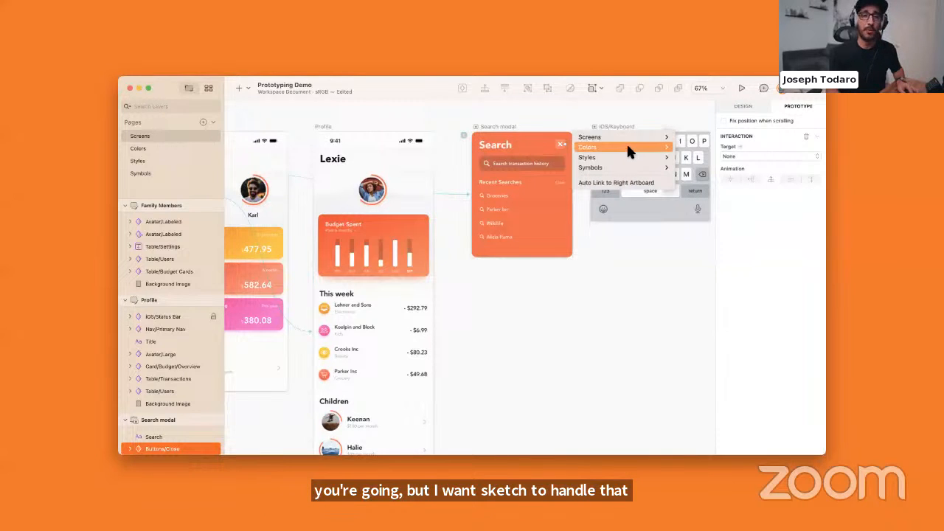
{"action": "mouse_move", "coordinate": [624, 138]}
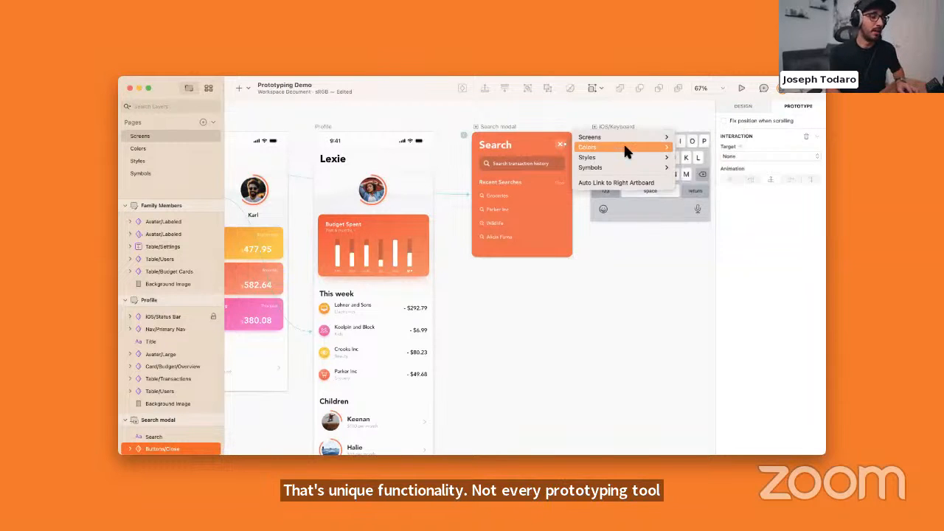
{"action": "key", "text": "Escape"}
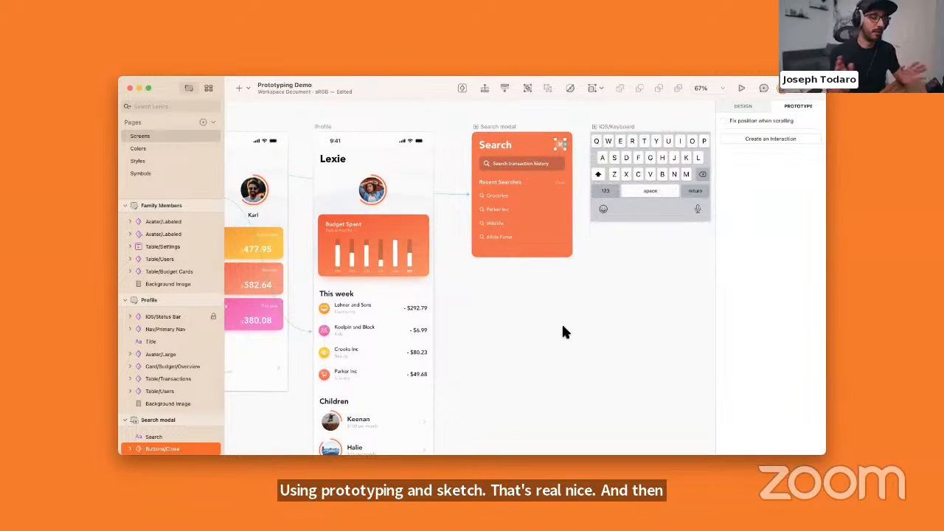
{"action": "left_click", "coordinate": [559, 315]}
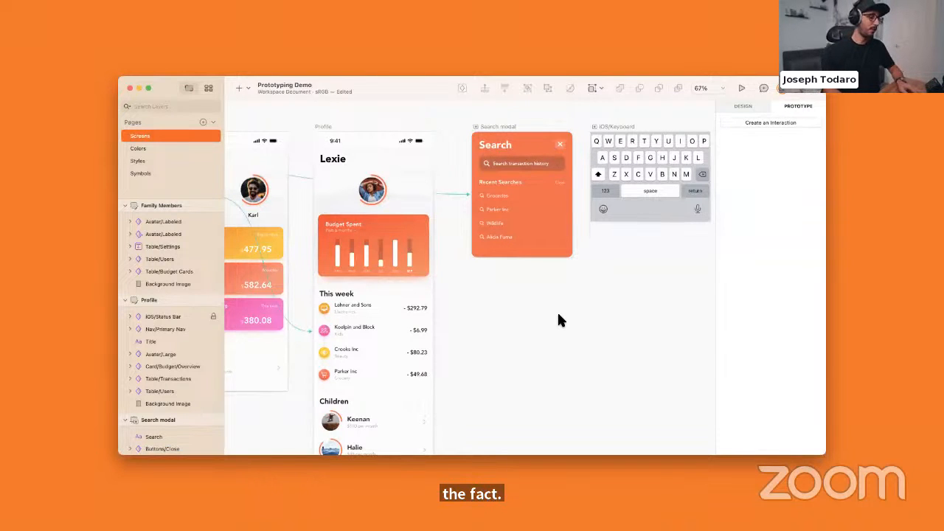
Check the Family Members artboard's device preset and extend the artboard downward to a height of 1360.
{"action": "key", "text": "super+1"}
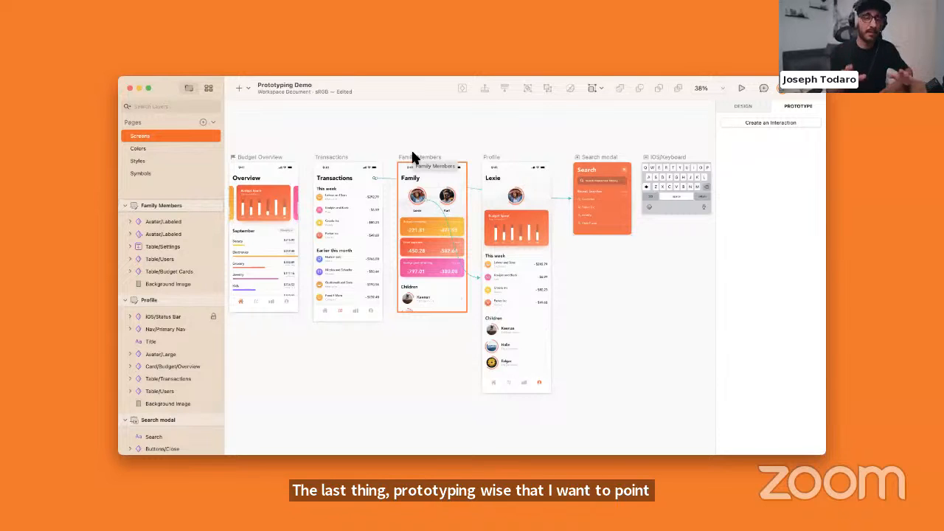
{"action": "left_click", "coordinate": [413, 155]}
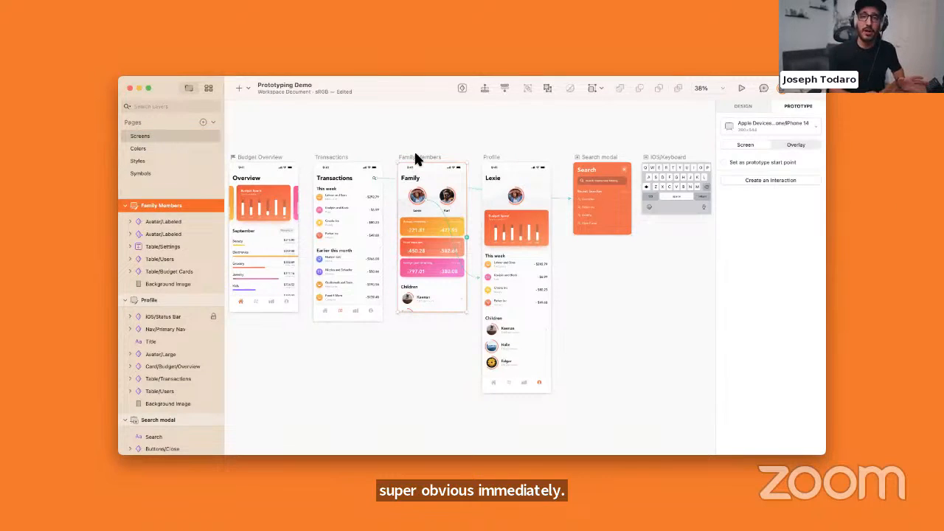
{"action": "left_click", "coordinate": [784, 124]}
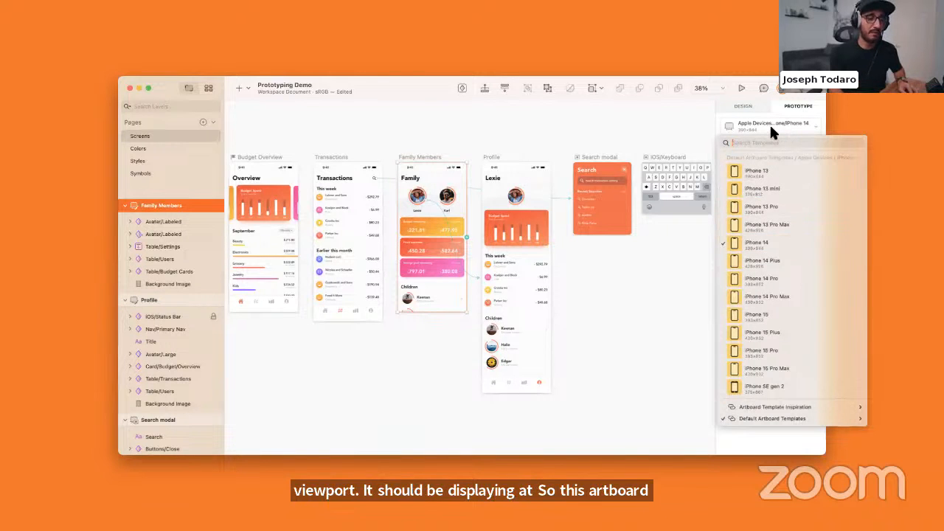
{"action": "left_click", "coordinate": [770, 124]}
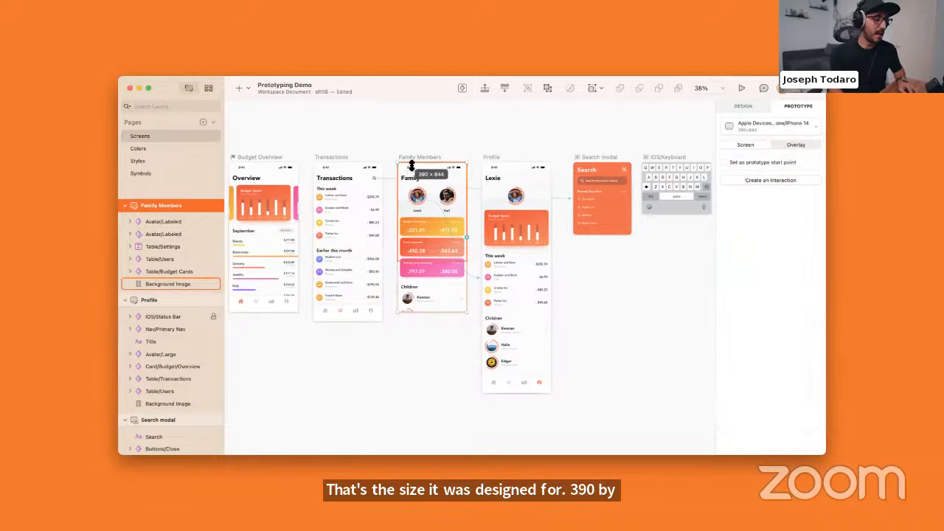
{"action": "left_click_drag", "start_coordinate": [433, 312], "coordinate": [433, 401]}
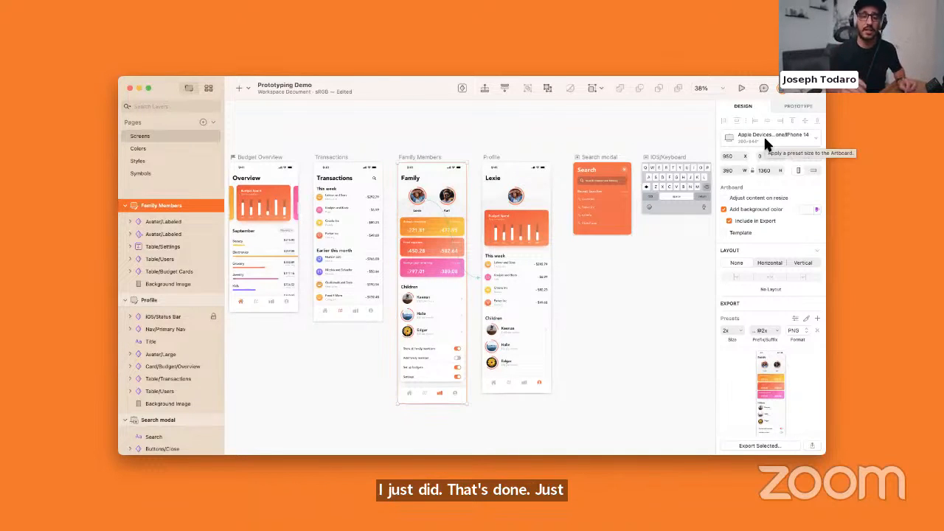
{"action": "left_click", "coordinate": [498, 120]}
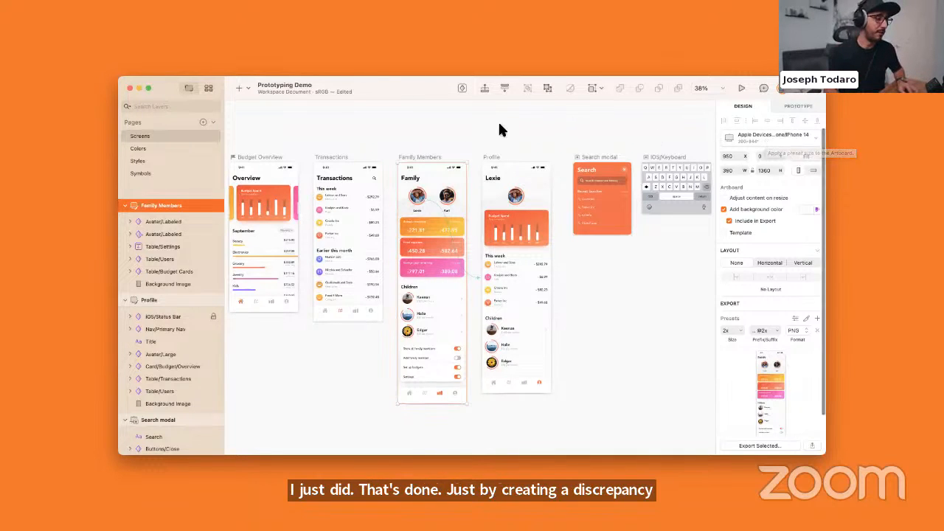
Preview the lengthened Family Members artboard, scroll through its full content, and close the preview.
{"action": "left_click", "coordinate": [430, 157]}
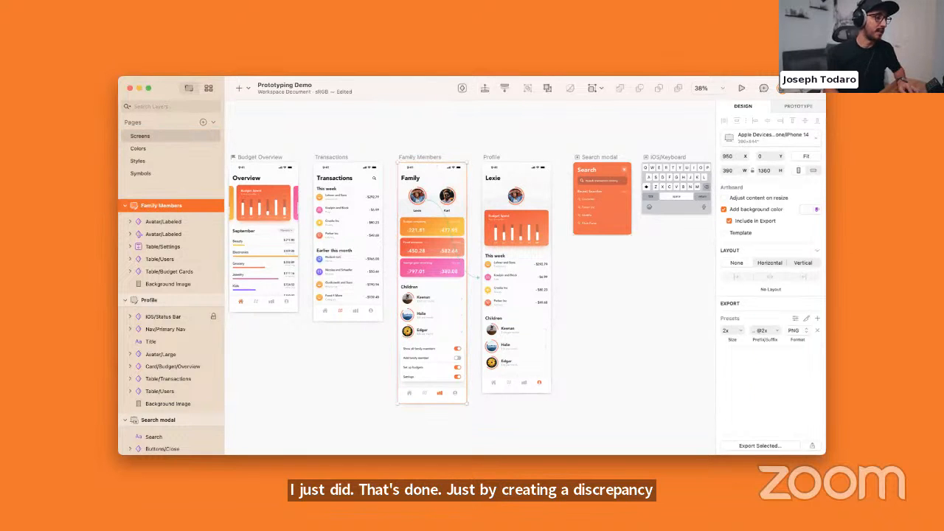
{"action": "left_click", "coordinate": [741, 88]}
{"action": "scroll", "coordinate": [503, 194], "scroll_direction": "down", "scroll_amount": 5}
{"action": "scroll", "coordinate": [502, 199], "scroll_direction": "up", "scroll_amount": 5}
{"action": "scroll", "coordinate": [502, 199], "scroll_direction": "down", "scroll_amount": 5}
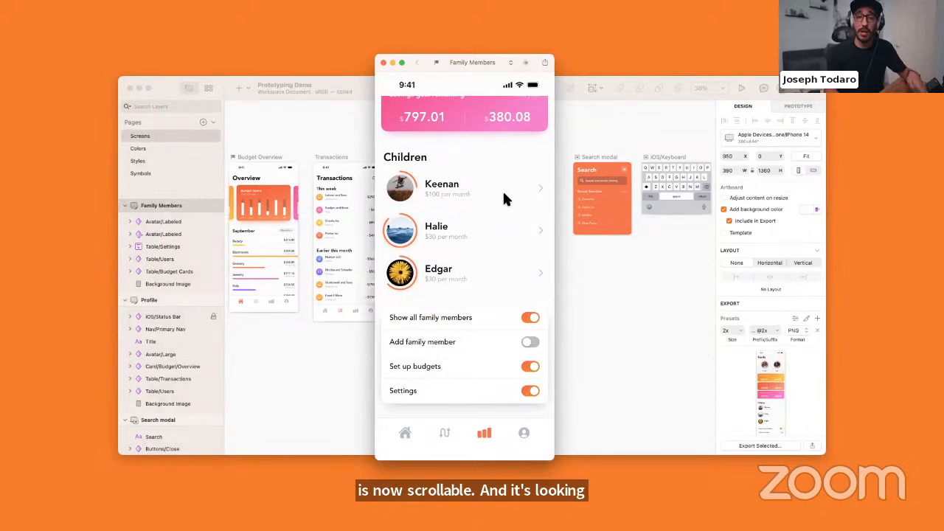
{"action": "scroll", "coordinate": [503, 194], "scroll_direction": "up", "scroll_amount": 5}
{"action": "scroll", "coordinate": [502, 189], "scroll_direction": "down", "scroll_amount": 5}
{"action": "scroll", "coordinate": [502, 189], "scroll_direction": "up", "scroll_amount": 5}
{"action": "scroll", "coordinate": [503, 189], "scroll_direction": "down", "scroll_amount": 5}
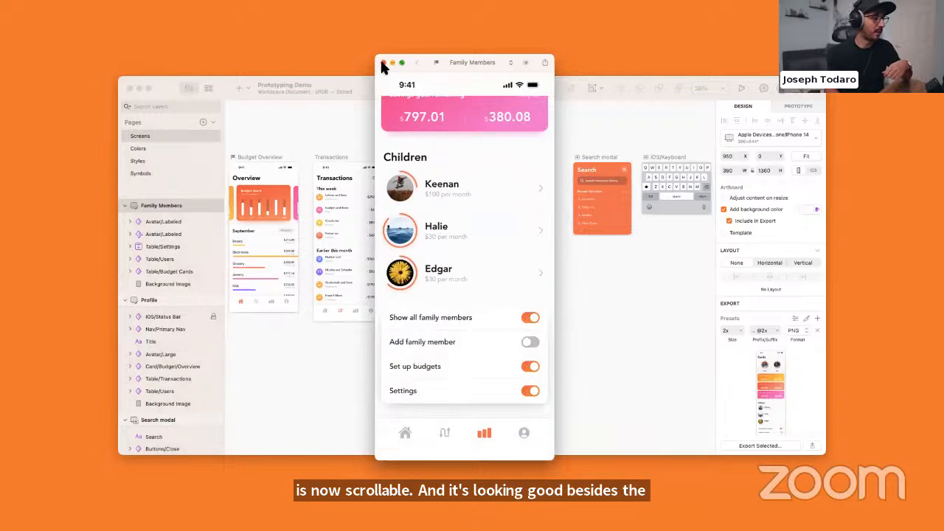
{"action": "scroll", "coordinate": [514, 353], "scroll_direction": "up", "scroll_amount": 5}
{"action": "scroll", "coordinate": [486, 300], "scroll_direction": "down", "scroll_amount": 5}
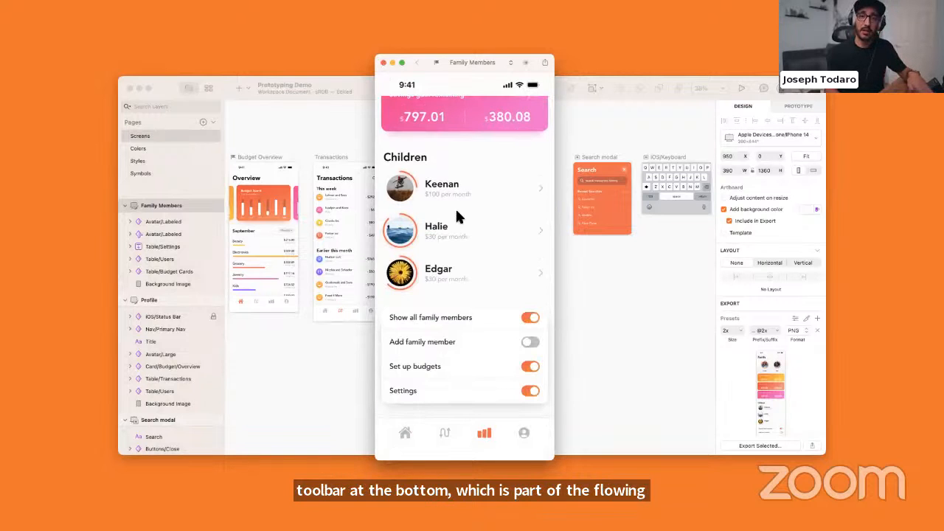
{"action": "left_click", "coordinate": [383, 62]}
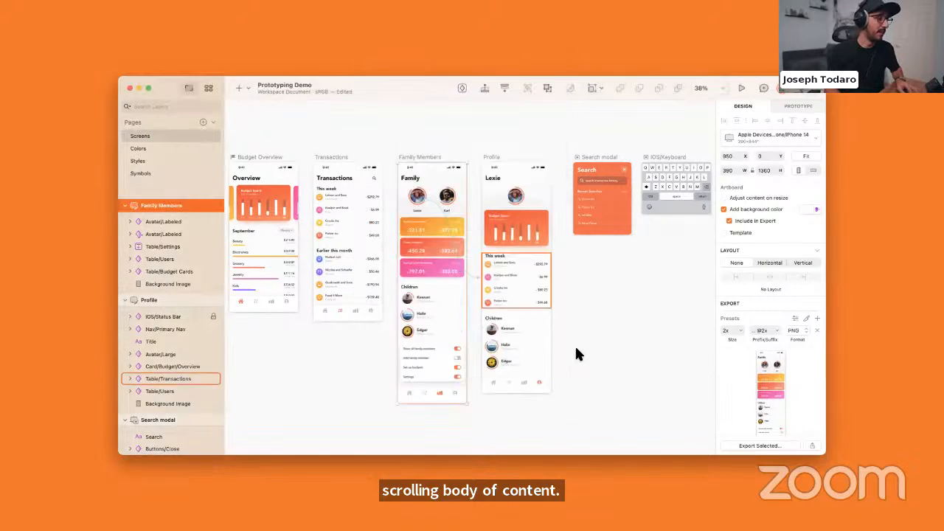
Fix the position of the Family Members artboard's primary navigation bar when scrolling, and test it in the preview.
{"action": "left_click", "coordinate": [434, 394]}
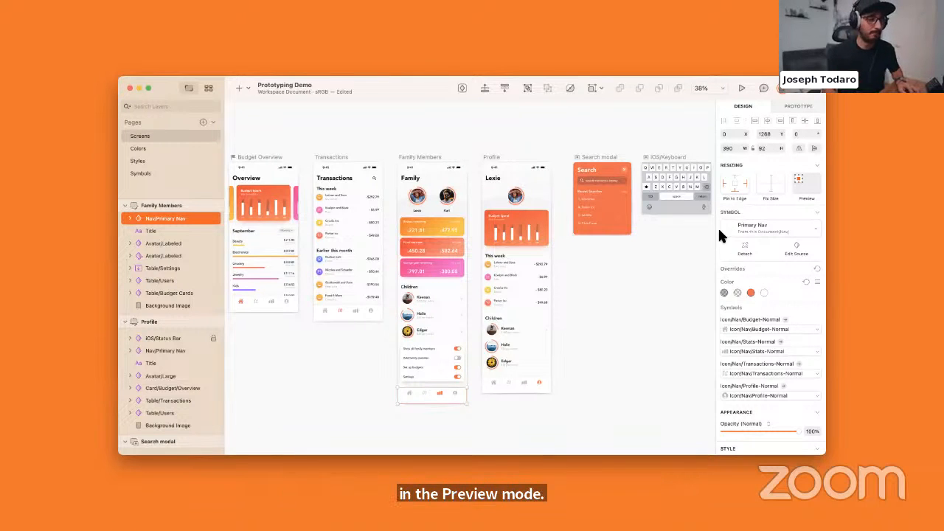
{"action": "left_click", "coordinate": [779, 104]}
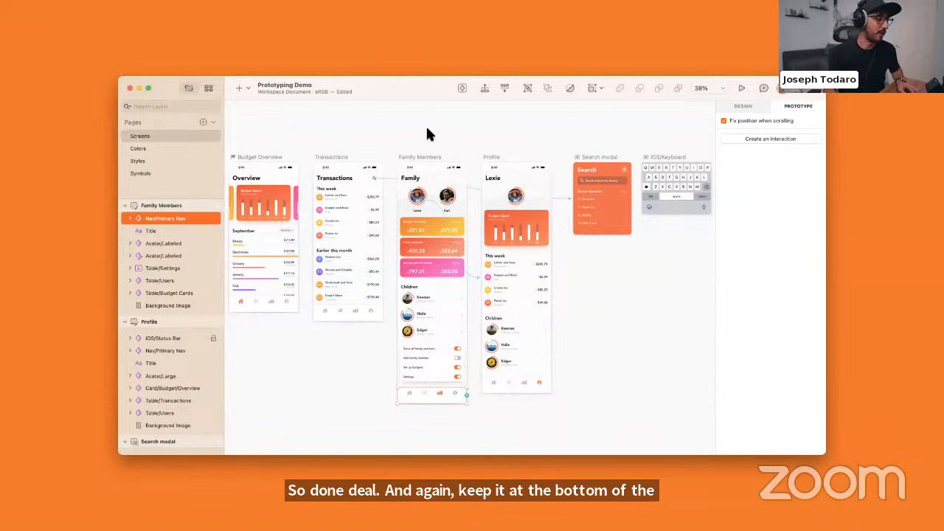
{"action": "left_click", "coordinate": [423, 157]}
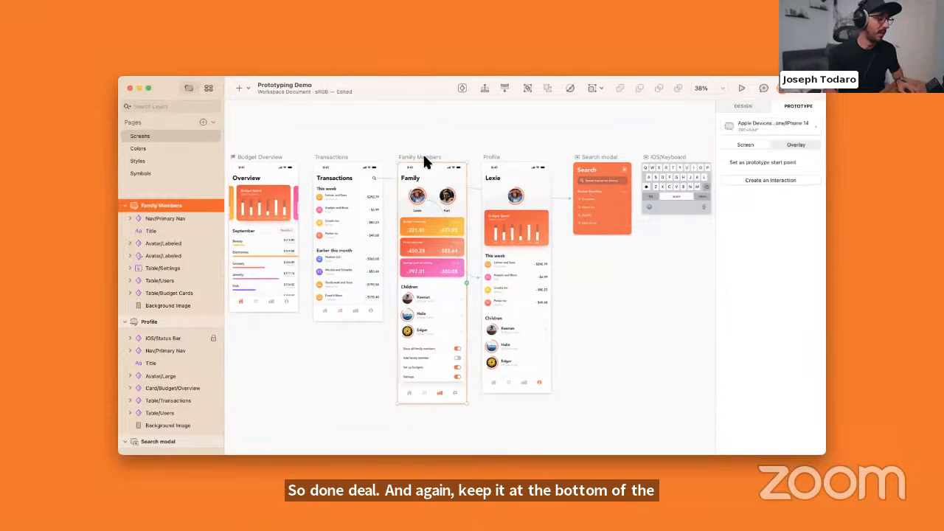
{"action": "left_click", "coordinate": [740, 85]}
{"action": "scroll", "coordinate": [524, 239], "scroll_direction": "down", "scroll_amount": 5}
{"action": "scroll", "coordinate": [525, 240], "scroll_direction": "up", "scroll_amount": 5}
{"action": "scroll", "coordinate": [524, 240], "scroll_direction": "down", "scroll_amount": 5}
{"action": "scroll", "coordinate": [525, 240], "scroll_direction": "up", "scroll_amount": 5}
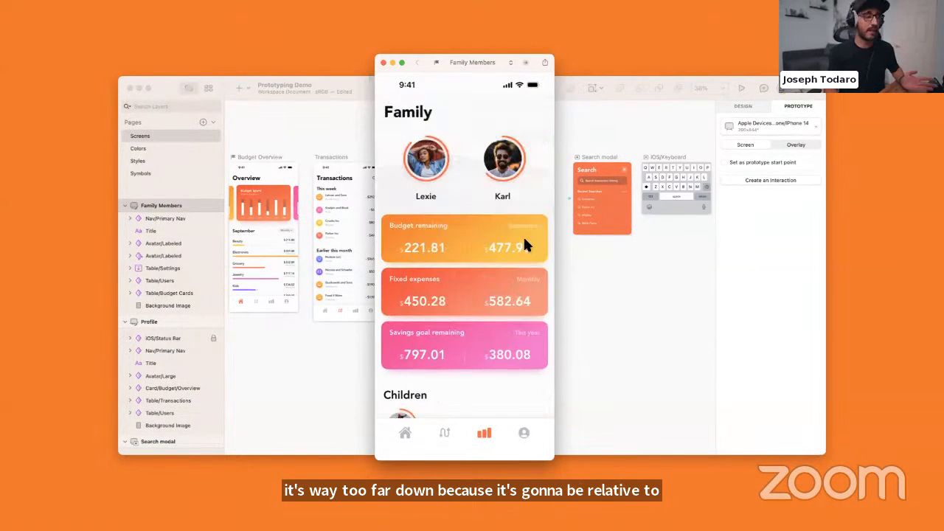
{"action": "left_click", "coordinate": [382, 63]}
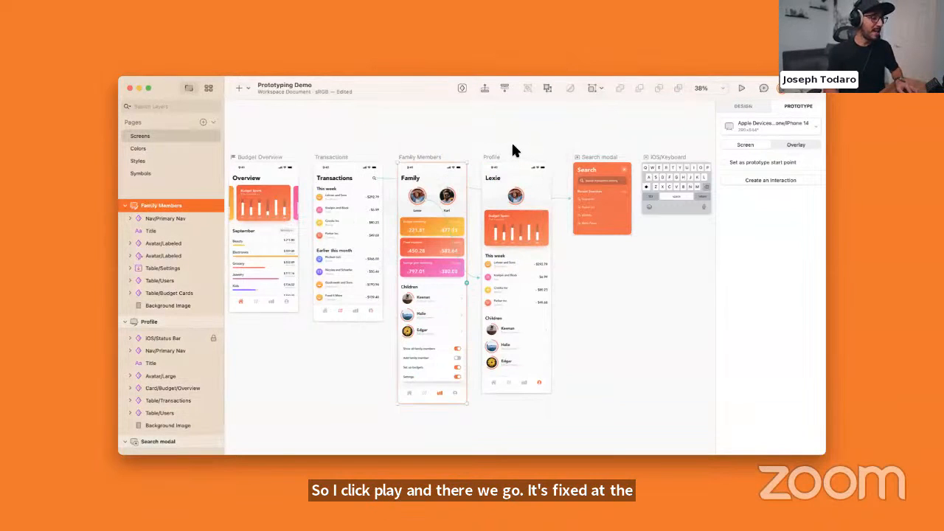
{"action": "left_click", "coordinate": [514, 150]}
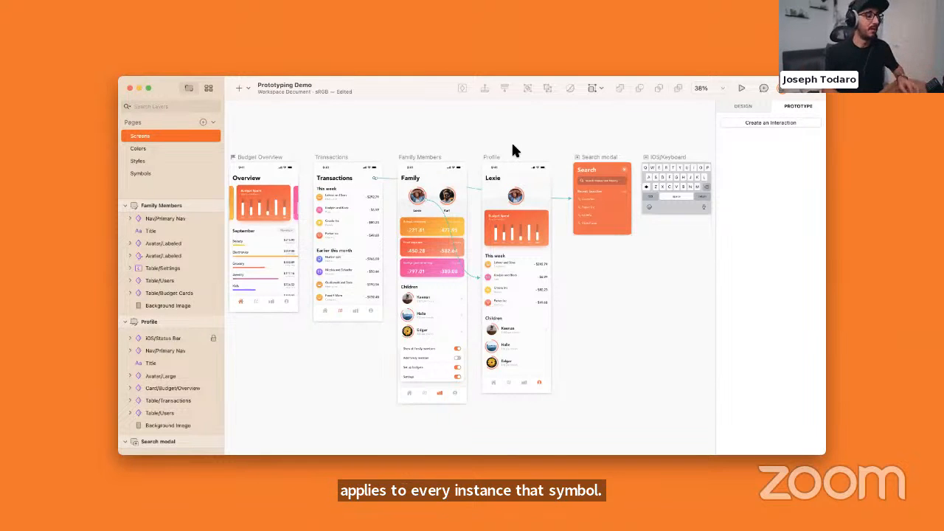
Switch to the Budget App document and save a document version described as "Prototype v1 finished".
{"action": "key", "text": "ctrl+Right"}
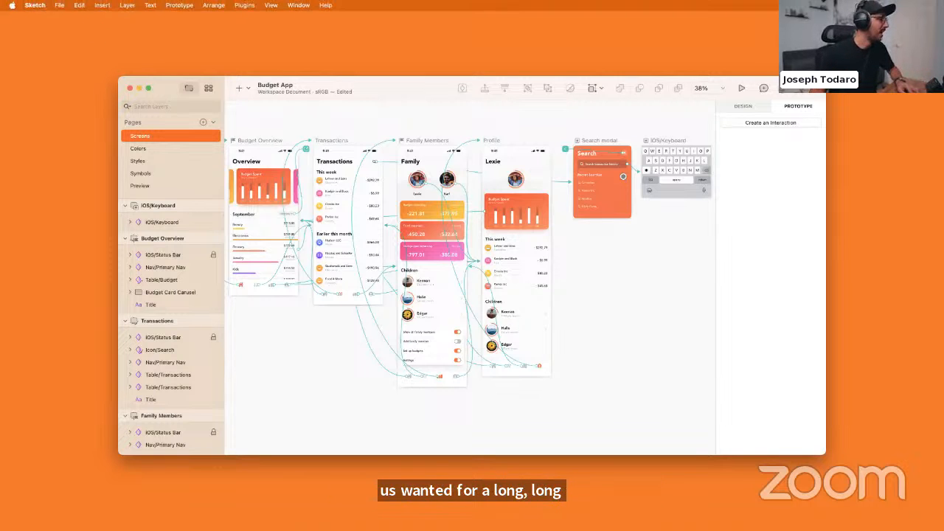
{"action": "left_click", "coordinate": [60, 4]}
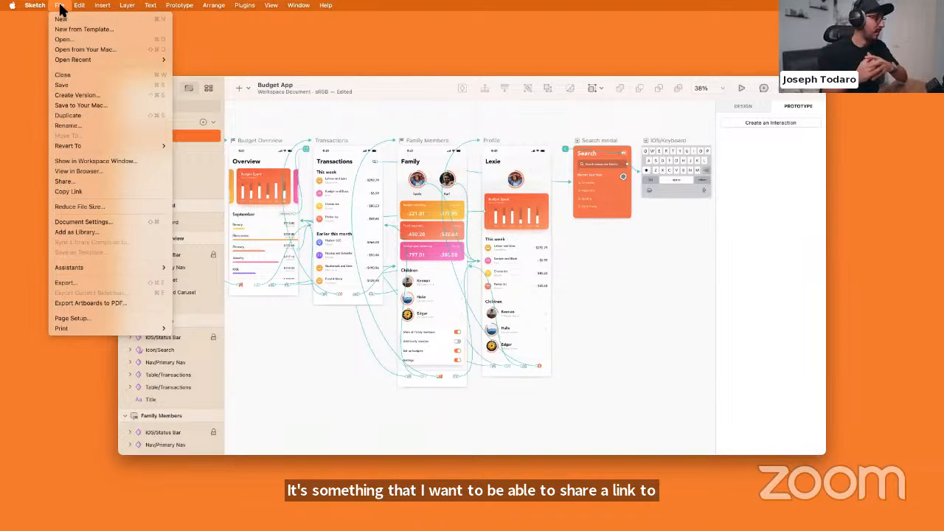
{"action": "left_click", "coordinate": [87, 100]}
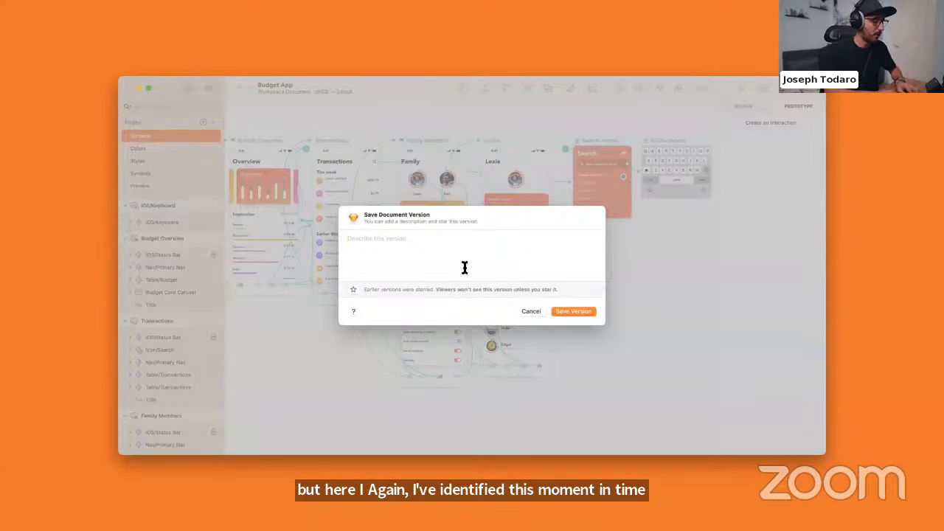
{"action": "type", "text": "Prototype"}
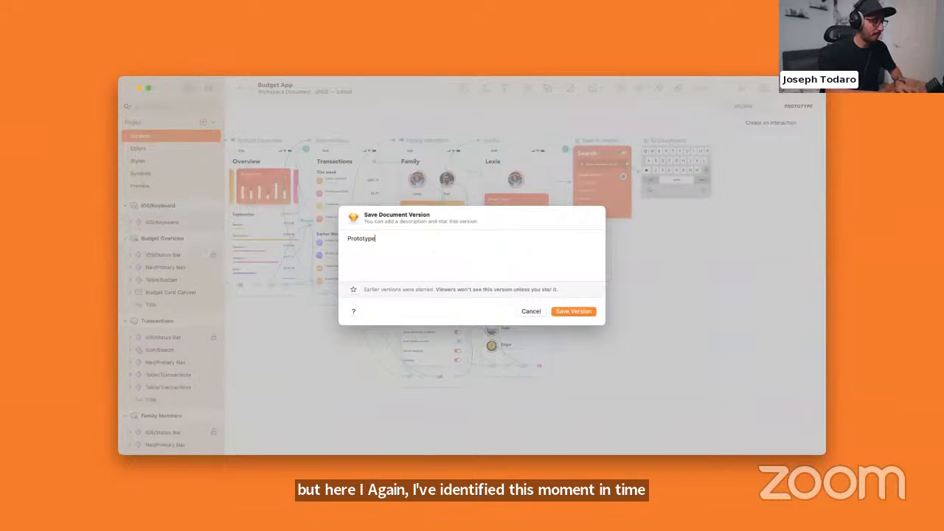
{"action": "type", "text": " v1 finishe"}
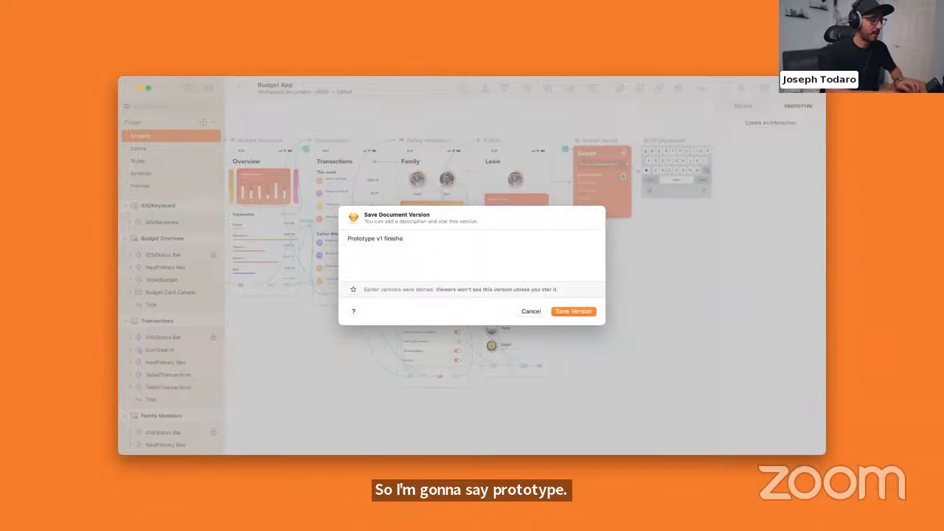
{"action": "type", "text": "d"}
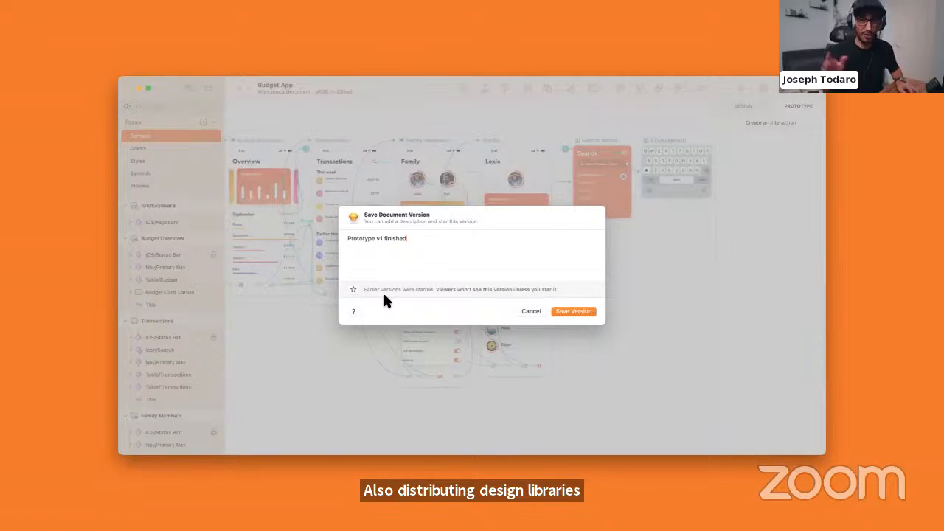
{"action": "left_click", "coordinate": [578, 309]}
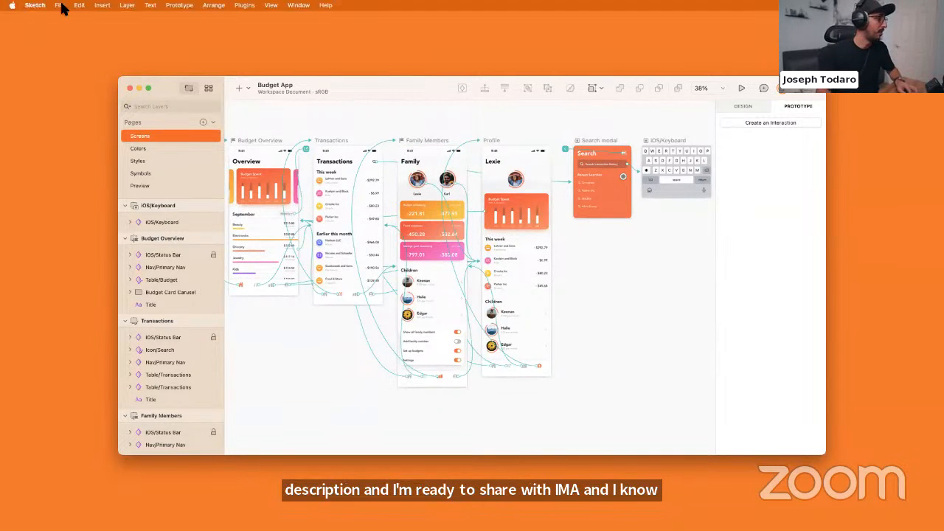
Look through the document's sharing settings, entering a colleague's name as invitee and checking the public link's access options.
{"action": "left_click", "coordinate": [61, 5]}
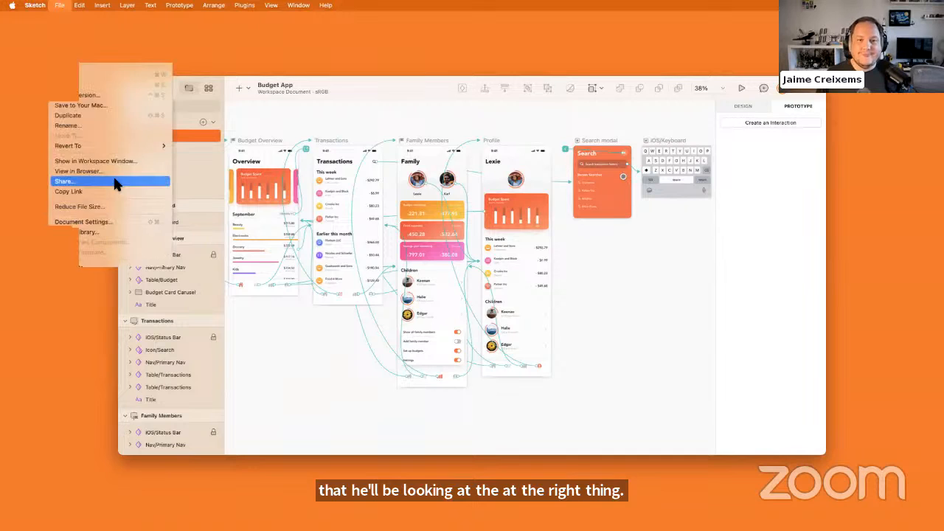
{"action": "left_click", "coordinate": [115, 182]}
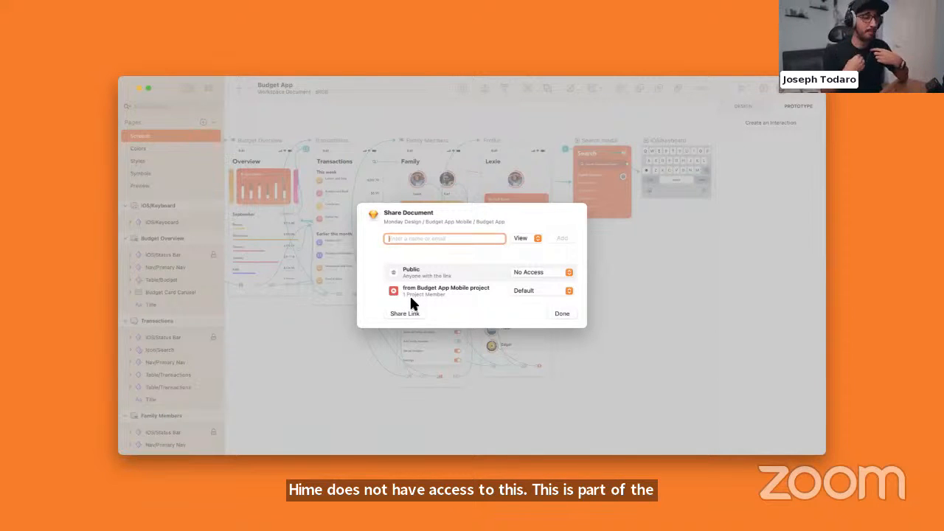
{"action": "type", "text": "jaim"}
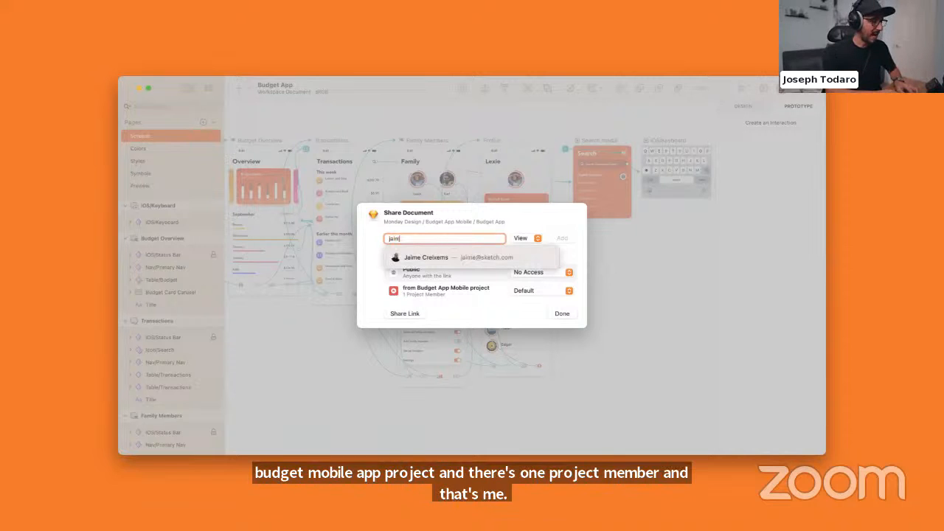
{"action": "left_click", "coordinate": [438, 257]}
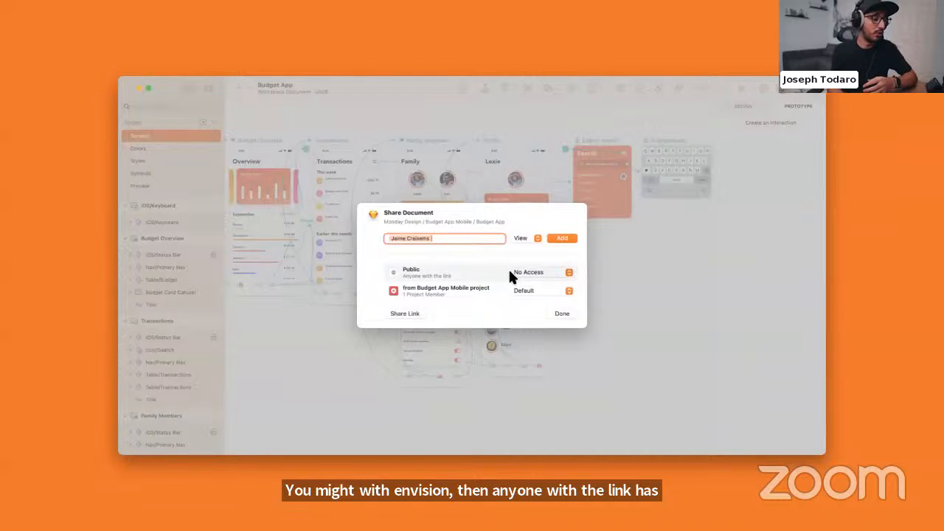
{"action": "left_click", "coordinate": [564, 291]}
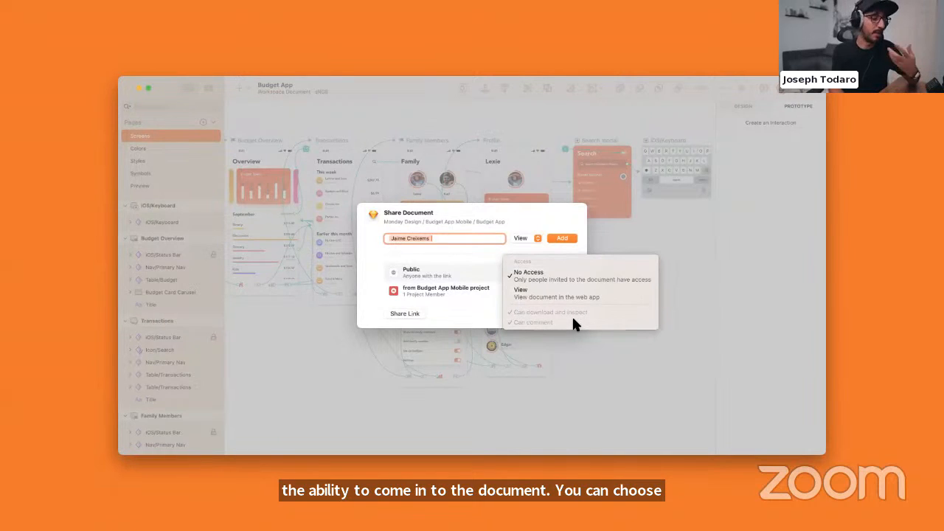
{"action": "left_click", "coordinate": [476, 260]}
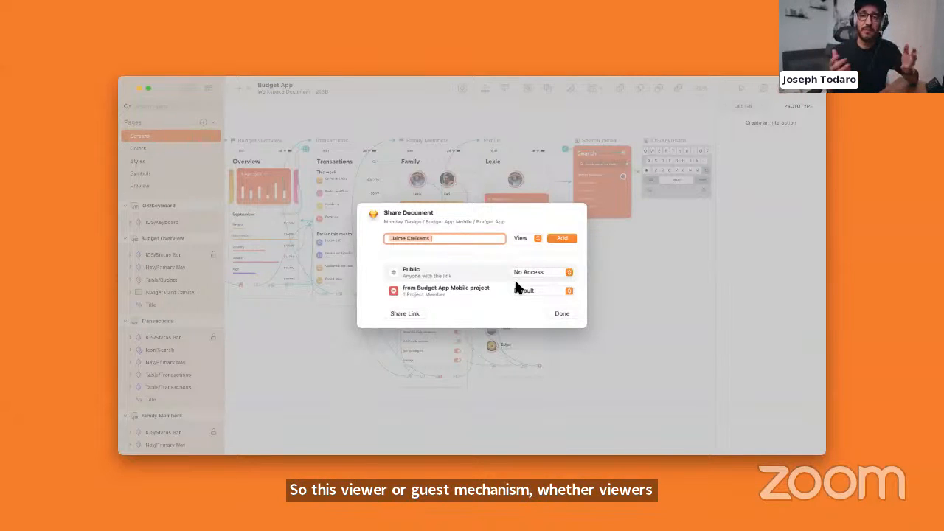
{"action": "left_click", "coordinate": [560, 313]}
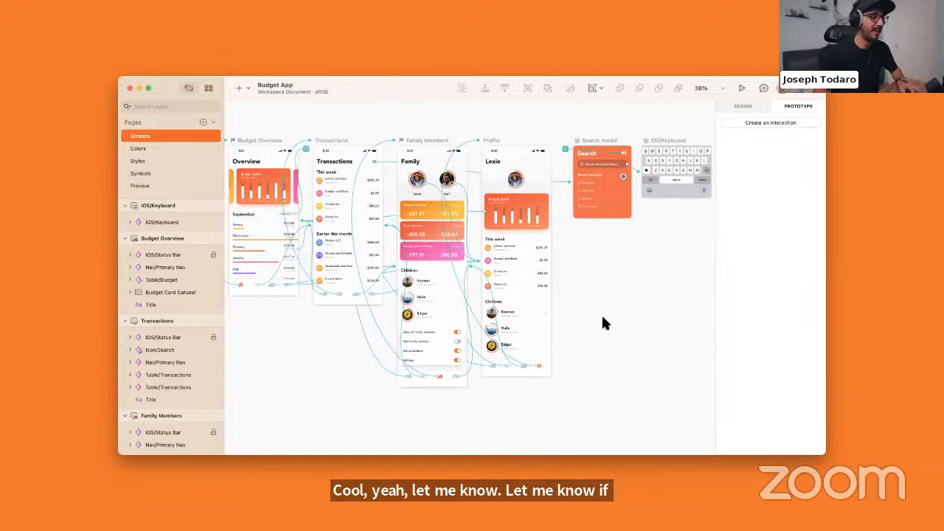
Read the comment thread pinned on the Search modal artboard and close it.
{"action": "left_click", "coordinate": [623, 179]}
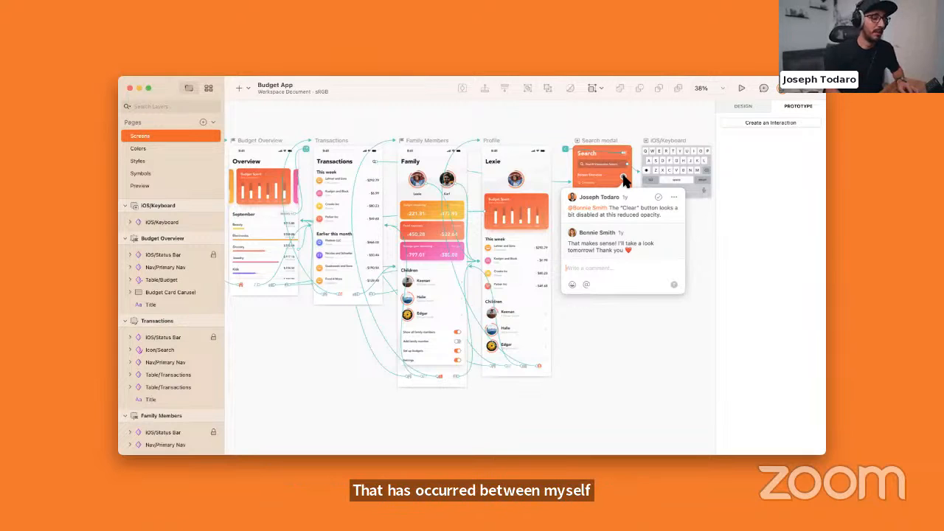
{"action": "left_click", "coordinate": [624, 178]}
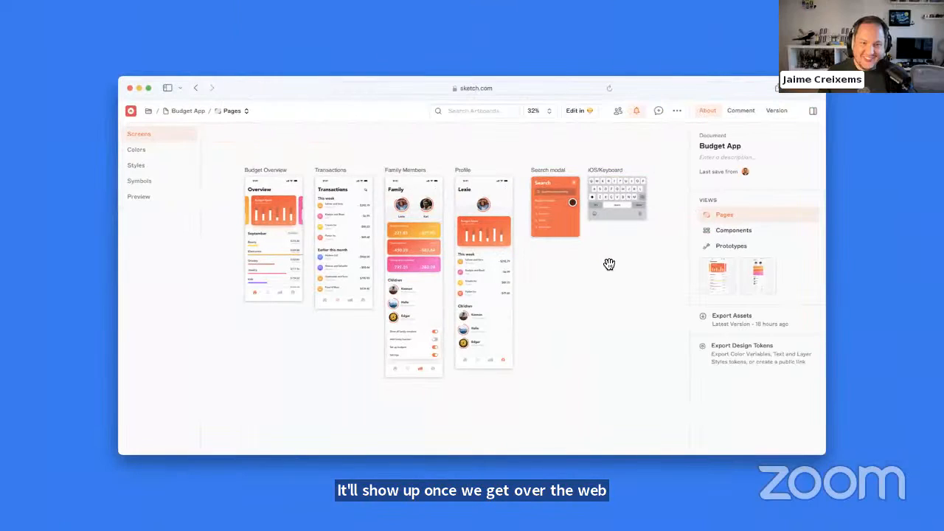
Switch to the Sketch web app in the browser and open the Budget App document from All Documents.
{"action": "left_click", "coordinate": [131, 111]}
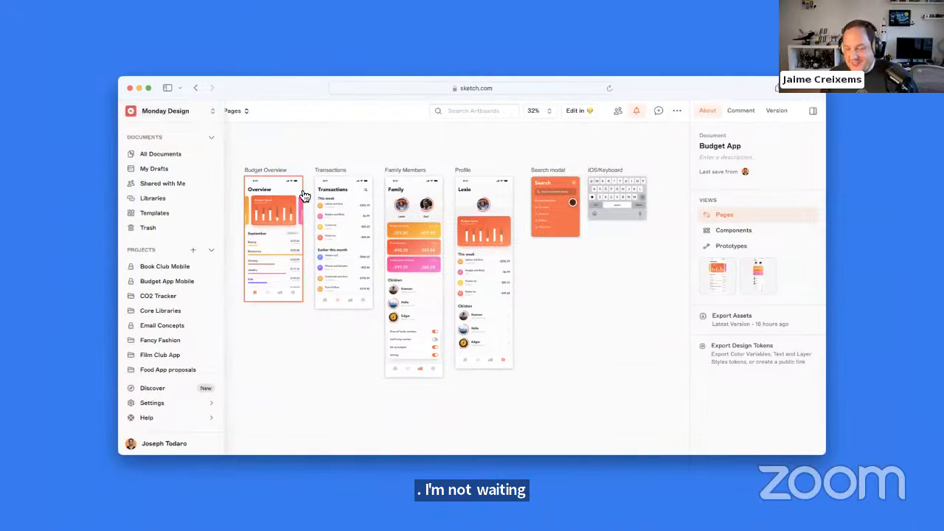
{"action": "left_click", "coordinate": [160, 153]}
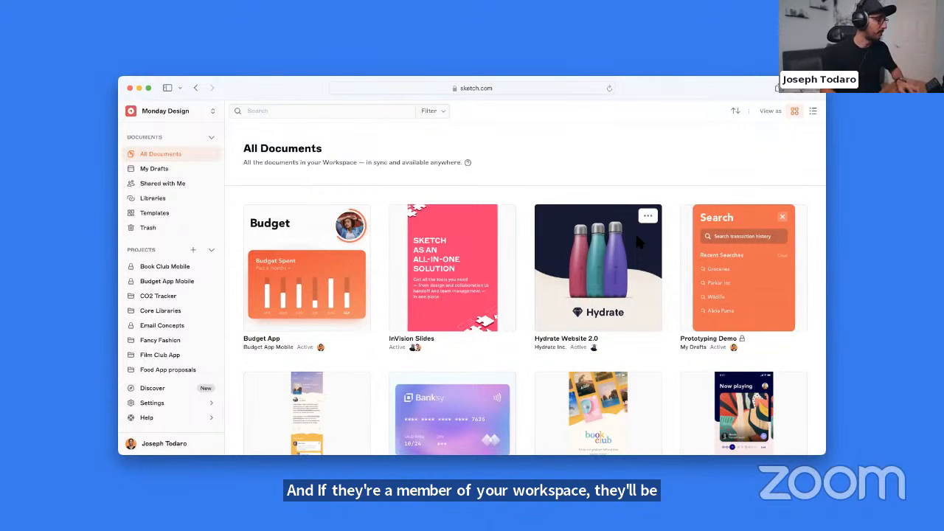
{"action": "left_click", "coordinate": [314, 299]}
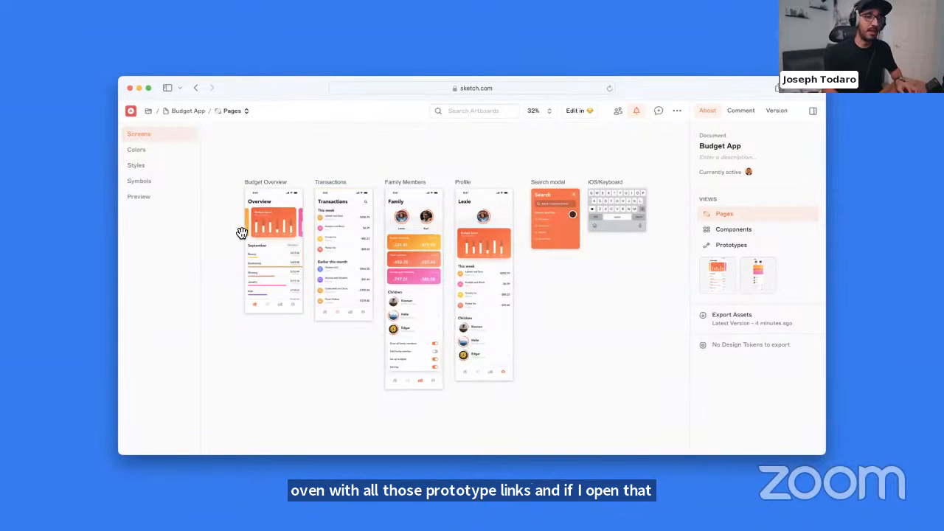
Examine the rendering of the artboards on the web canvas, from close-up details of Budget Overview to the neighbouring screens.
{"action": "scroll", "coordinate": [241, 233], "scroll_direction": "up", "scroll_amount": 5}
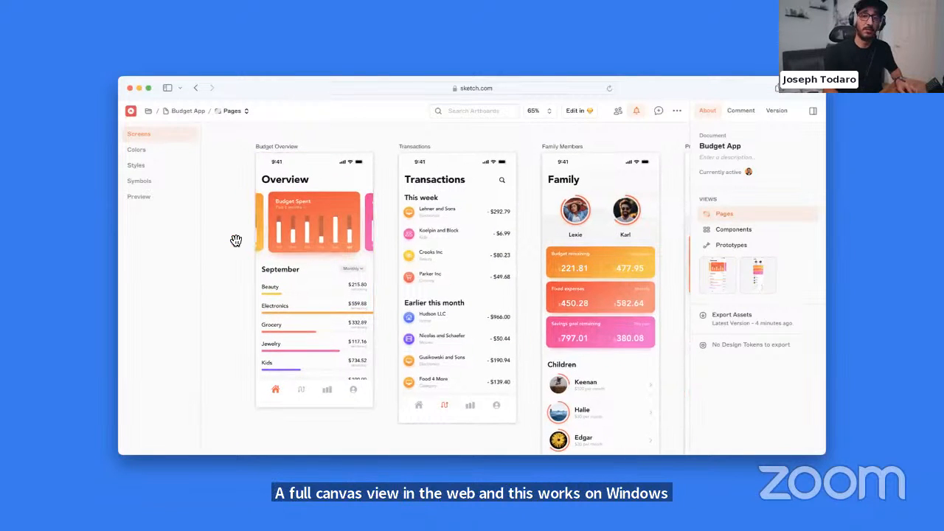
{"action": "scroll", "coordinate": [236, 241], "scroll_direction": "up", "scroll_amount": 5}
{"action": "scroll", "coordinate": [236, 238], "scroll_direction": "down", "scroll_amount": 3}
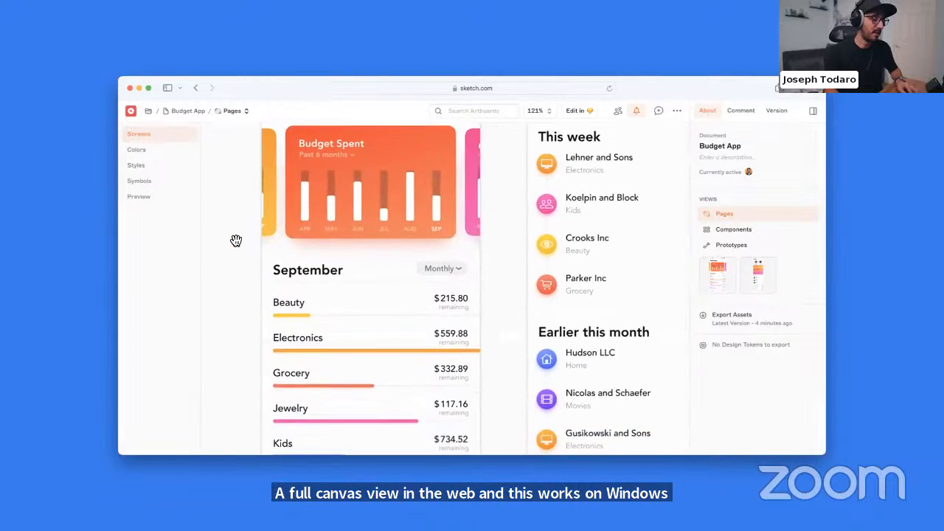
{"action": "scroll", "coordinate": [256, 269], "scroll_direction": "down", "scroll_amount": 2}
{"action": "scroll", "coordinate": [310, 310], "scroll_direction": "up", "scroll_amount": 5}
{"action": "scroll", "coordinate": [313, 315], "scroll_direction": "left", "scroll_amount": 1}
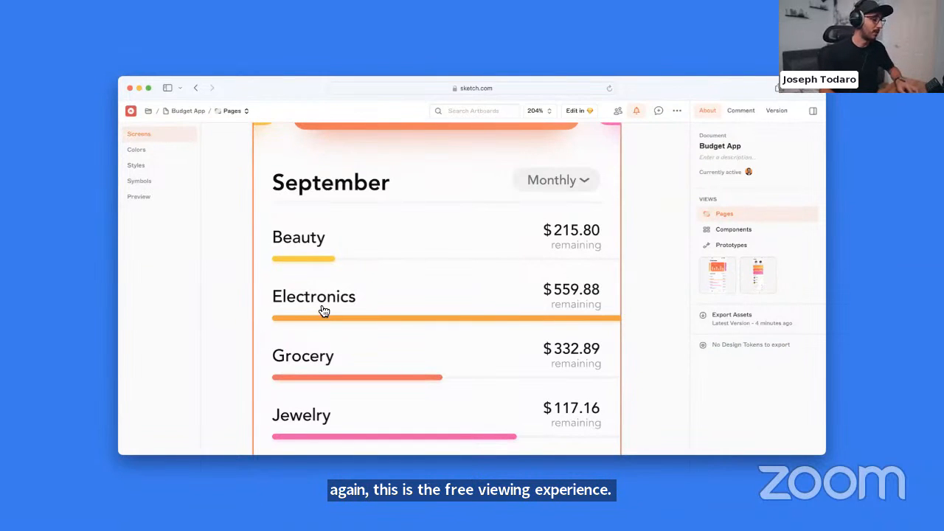
{"action": "scroll", "coordinate": [322, 310], "scroll_direction": "up", "scroll_amount": 5}
{"action": "scroll", "coordinate": [291, 287], "scroll_direction": "up", "scroll_amount": 3}
{"action": "scroll", "coordinate": [291, 286], "scroll_direction": "left", "scroll_amount": 2}
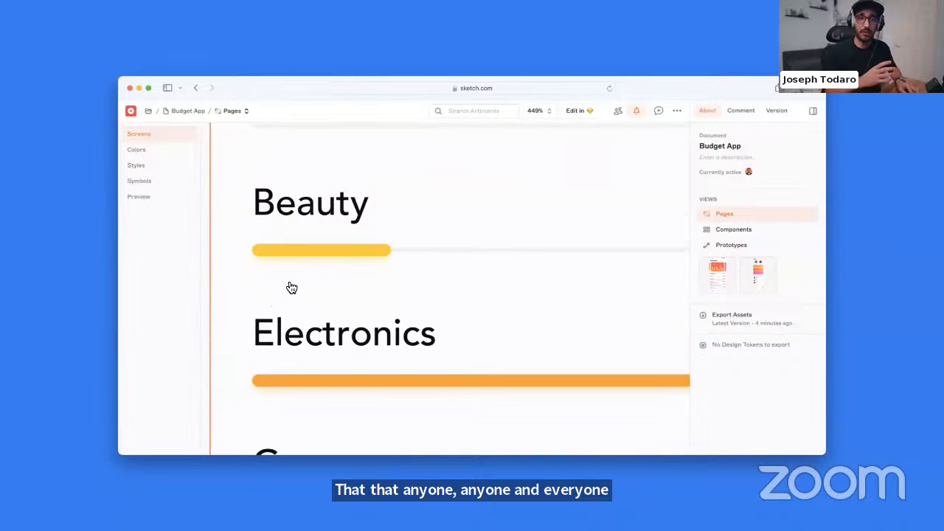
{"action": "scroll", "coordinate": [292, 286], "scroll_direction": "down", "scroll_amount": 5}
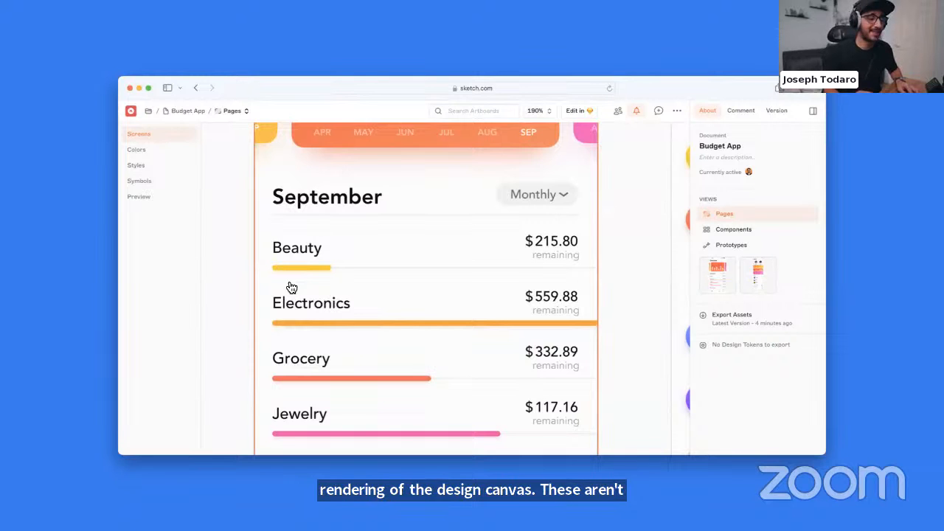
{"action": "scroll", "coordinate": [291, 287], "scroll_direction": "down", "scroll_amount": 4}
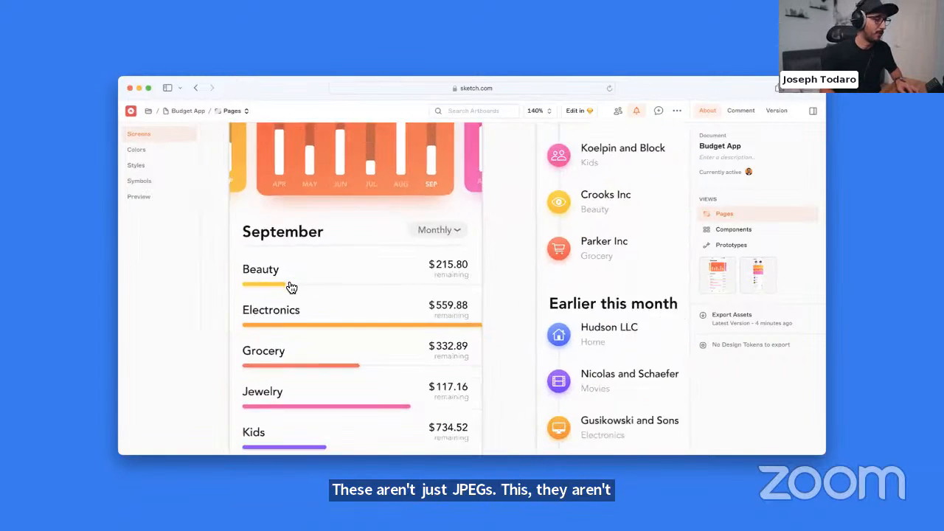
{"action": "scroll", "coordinate": [291, 287], "scroll_direction": "down", "scroll_amount": 3}
{"action": "scroll", "coordinate": [291, 287], "scroll_direction": "right", "scroll_amount": 6}
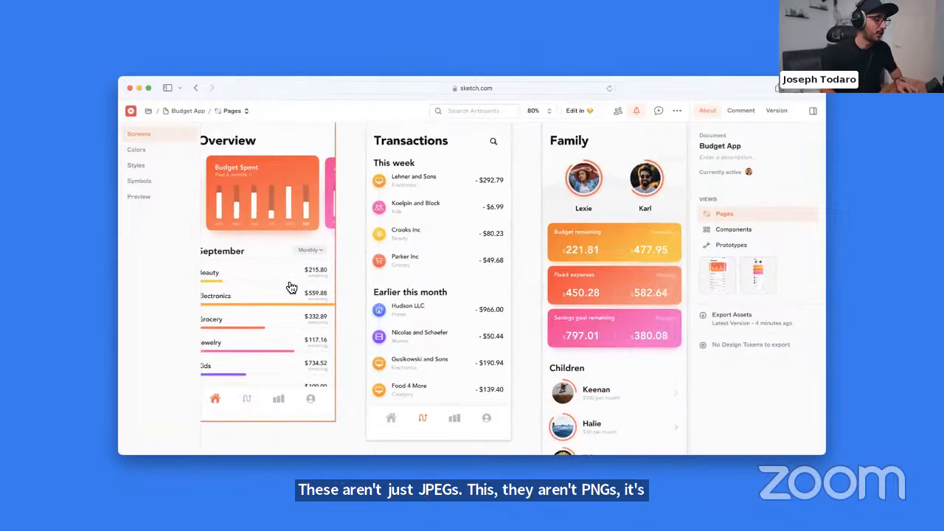
{"action": "scroll", "coordinate": [343, 264], "scroll_direction": "up", "scroll_amount": 5}
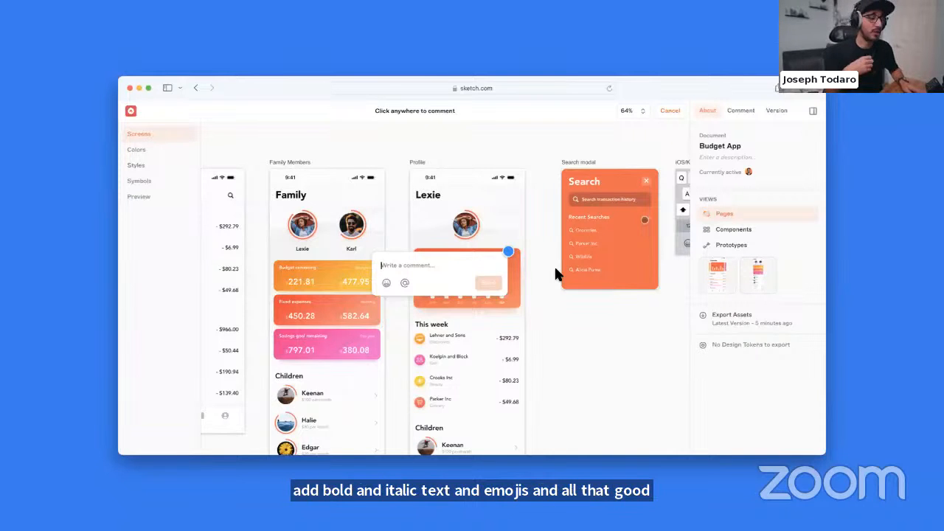
Discard the empty comment draft and resolve the comment thread on the Search modal artboard.
{"action": "key", "text": "Escape"}
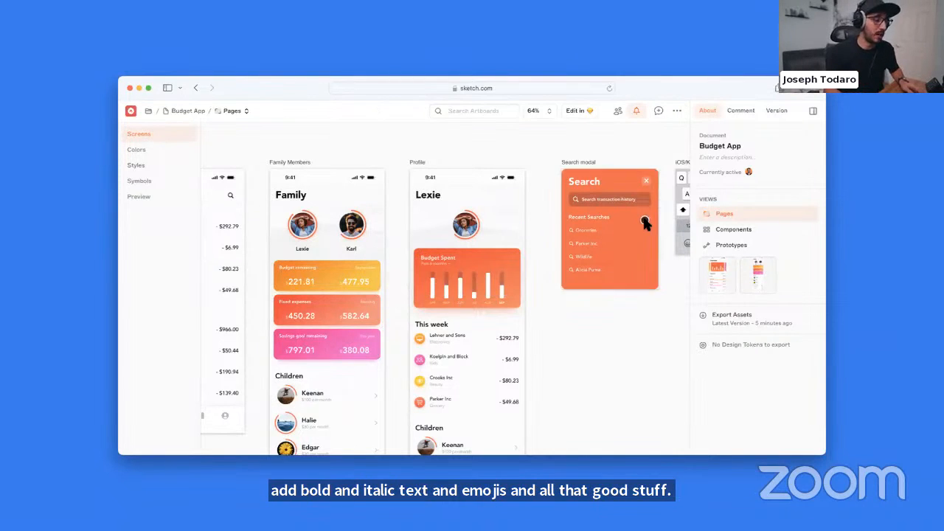
{"action": "left_click", "coordinate": [644, 220]}
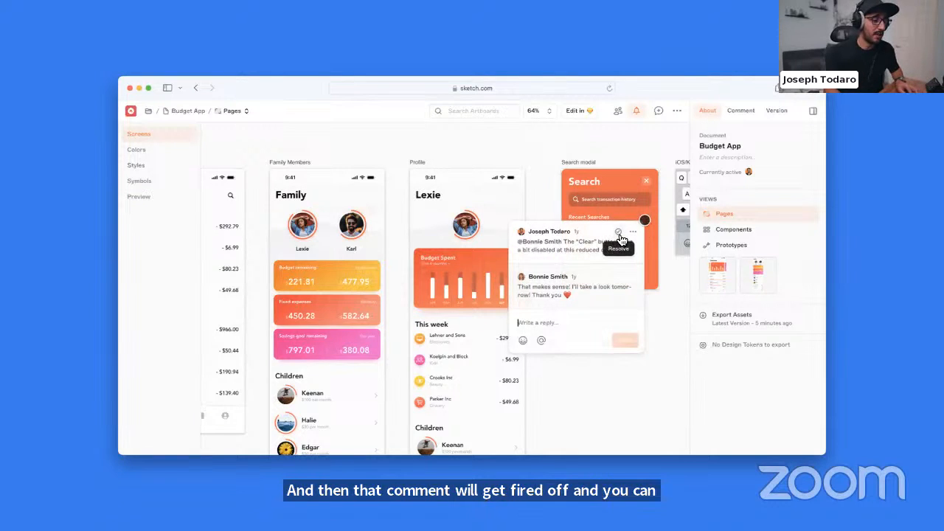
{"action": "left_click", "coordinate": [618, 233]}
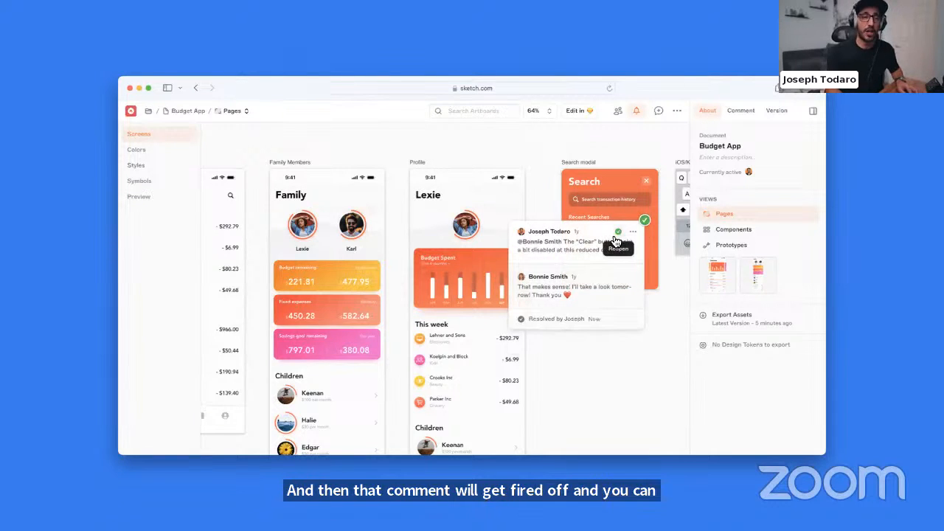
{"action": "left_click", "coordinate": [547, 211]}
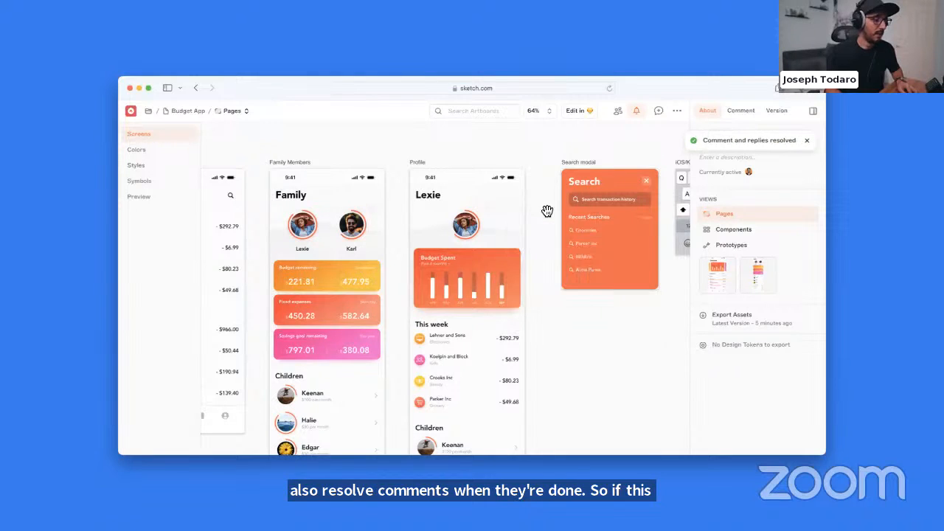
{"action": "scroll", "coordinate": [547, 211], "scroll_direction": "down", "scroll_amount": 3}
{"action": "scroll", "coordinate": [546, 212], "scroll_direction": "down", "scroll_amount": 1}
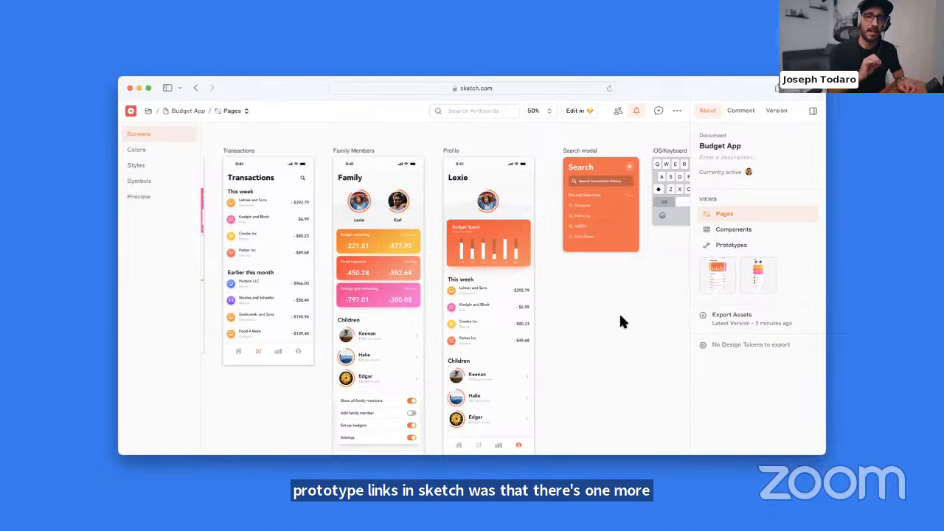
Switch back to the Sketch Mac app and select the Budget Overview artboard to inspect its prototype start point setting.
{"action": "key", "text": "ctrl+Left"}
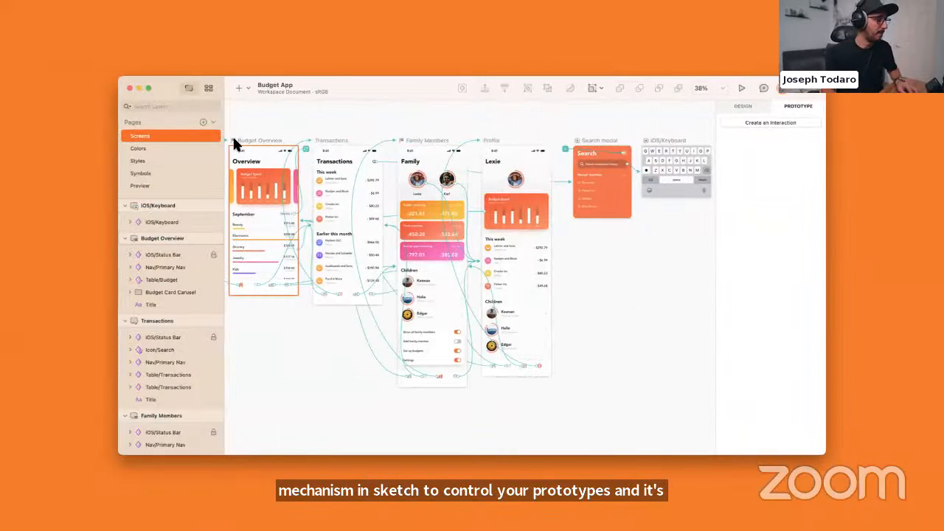
{"action": "scroll", "coordinate": [234, 137], "scroll_direction": "up", "scroll_amount": 8}
{"action": "scroll", "coordinate": [233, 139], "scroll_direction": "left", "scroll_amount": 3}
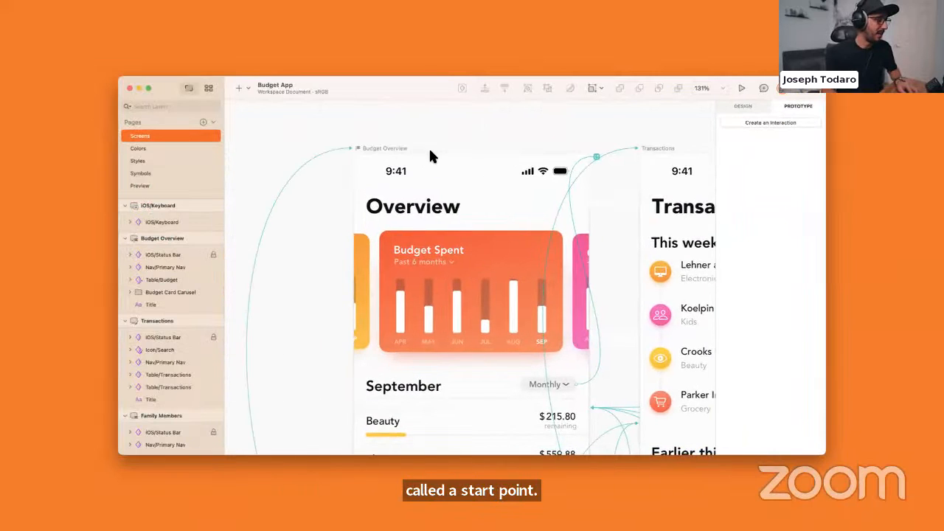
{"action": "left_click", "coordinate": [363, 148]}
{"action": "scroll", "coordinate": [363, 149], "scroll_direction": "down", "scroll_amount": 5}
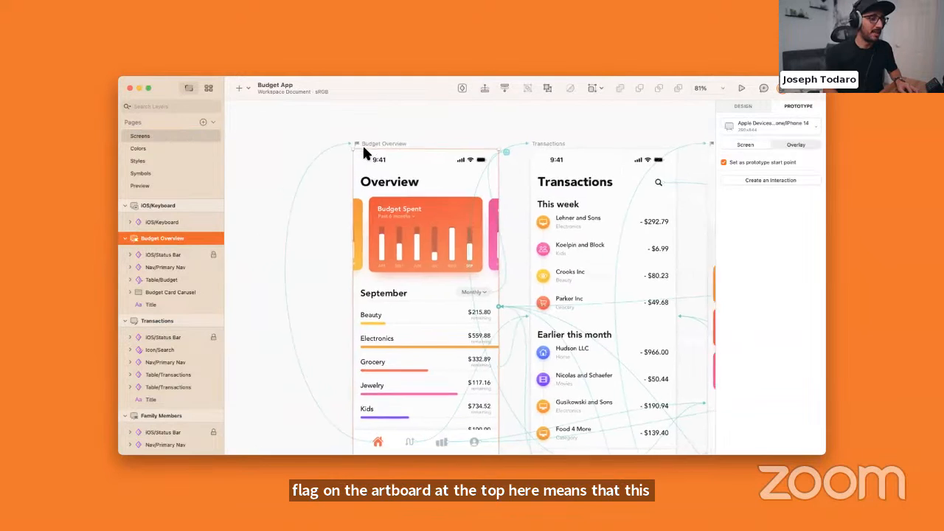
Examine the prototype start point setting of the Family Members artboard and deselect the artboard.
{"action": "scroll", "coordinate": [364, 153], "scroll_direction": "down", "scroll_amount": 3}
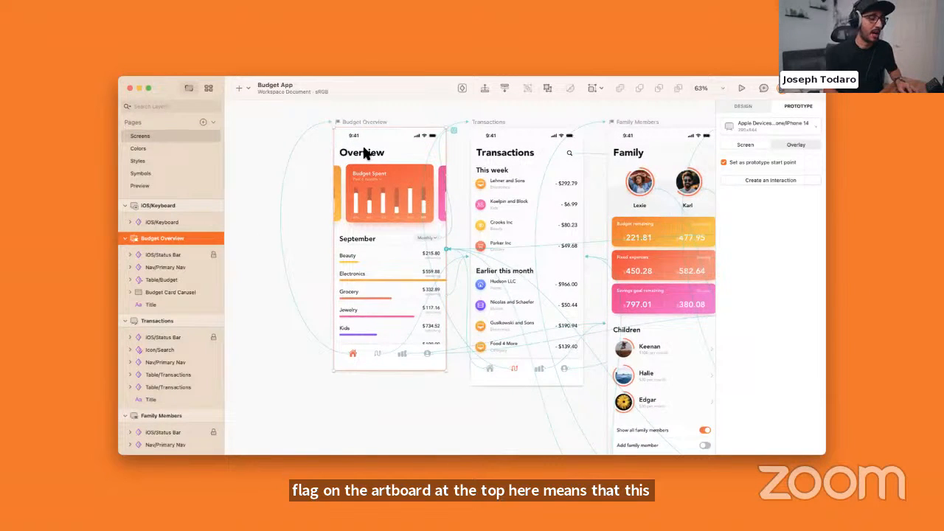
{"action": "scroll", "coordinate": [363, 153], "scroll_direction": "right", "scroll_amount": 2}
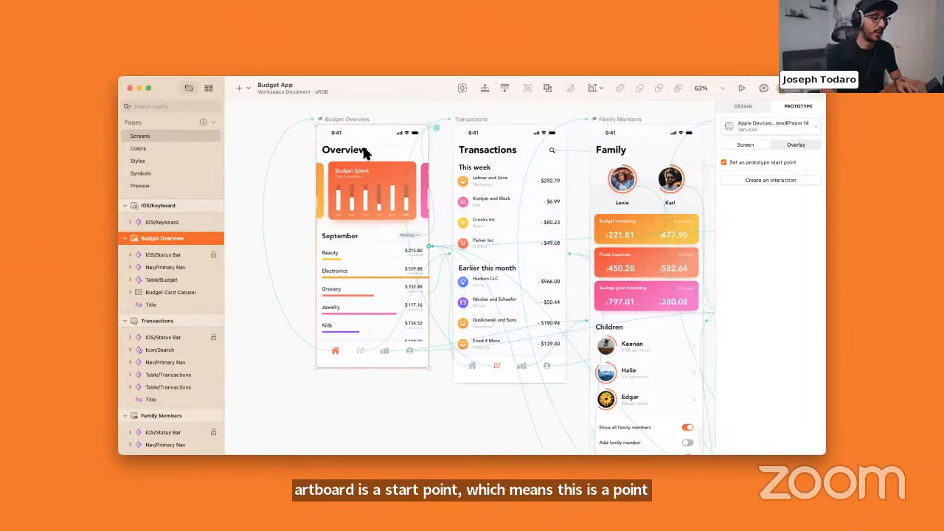
{"action": "scroll", "coordinate": [364, 153], "scroll_direction": "right", "scroll_amount": 2}
{"action": "left_click", "coordinate": [604, 115]}
{"action": "scroll", "coordinate": [638, 109], "scroll_direction": "up", "scroll_amount": 3}
{"action": "scroll", "coordinate": [639, 119], "scroll_direction": "up", "scroll_amount": 2}
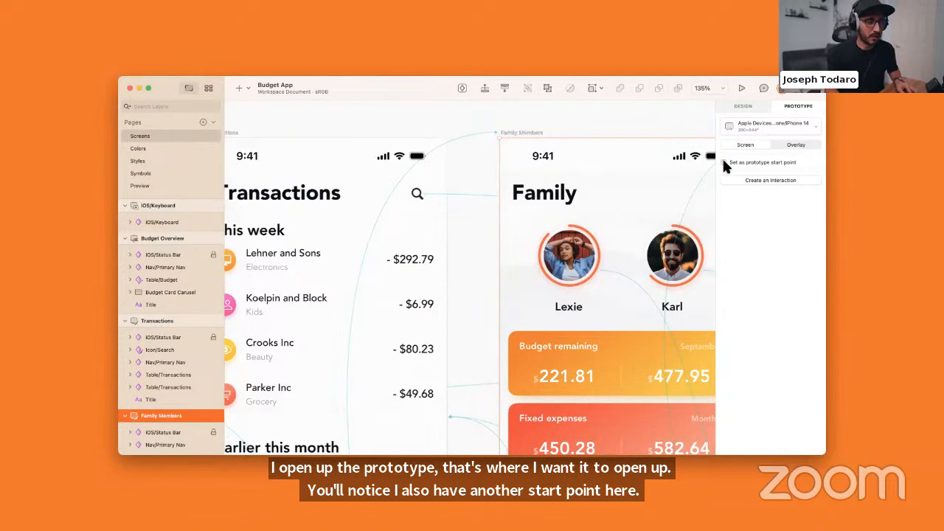
{"action": "left_click", "coordinate": [640, 114]}
{"action": "scroll", "coordinate": [640, 115], "scroll_direction": "right", "scroll_amount": 2}
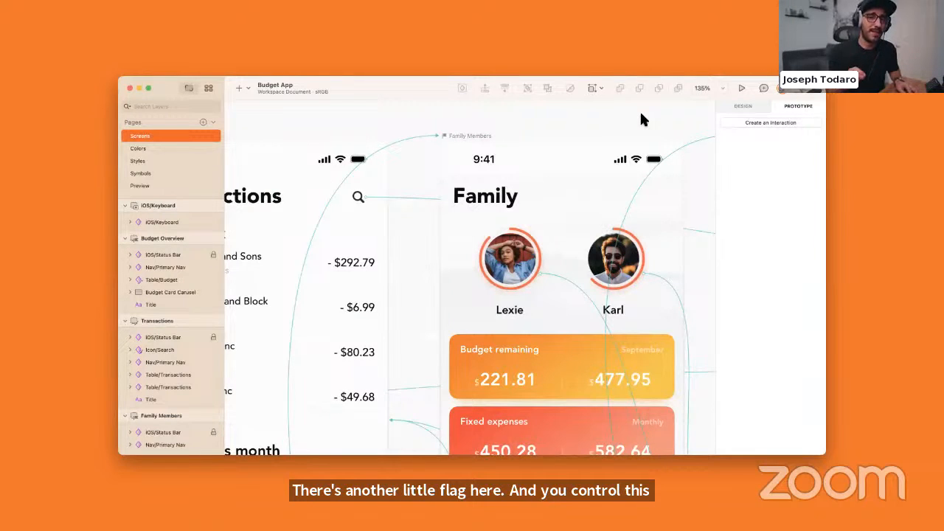
Switch to the Sketch web app in the browser and show the Budget App document's prototypes.
{"action": "key", "text": "ctrl+Right"}
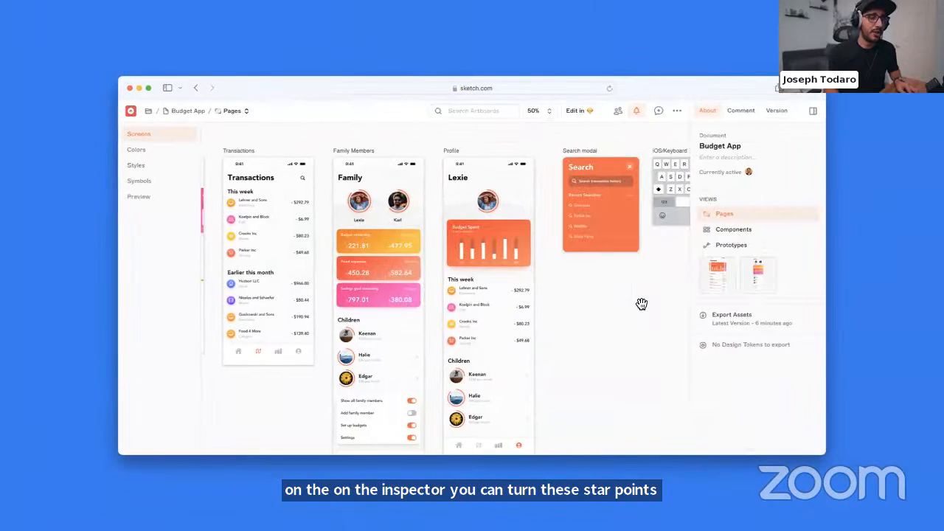
{"action": "mouse_move", "coordinate": [766, 288]}
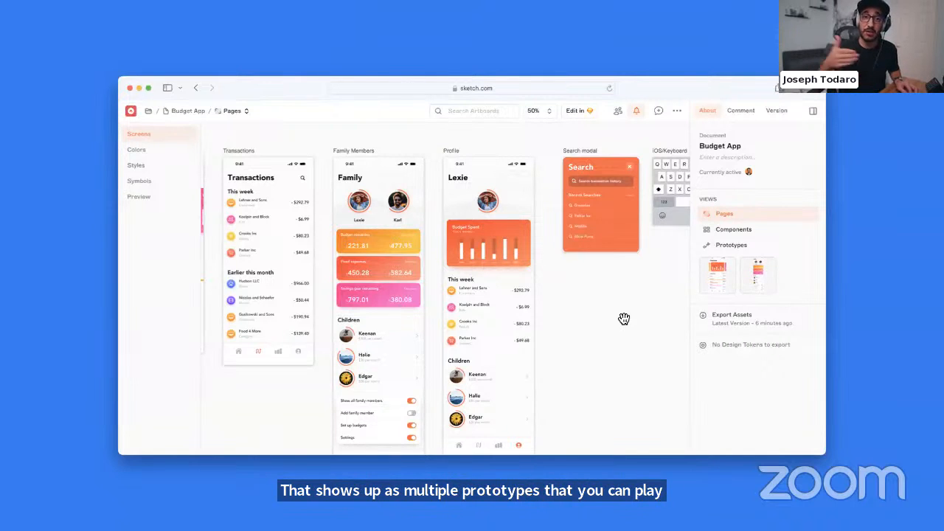
{"action": "left_click", "coordinate": [747, 244]}
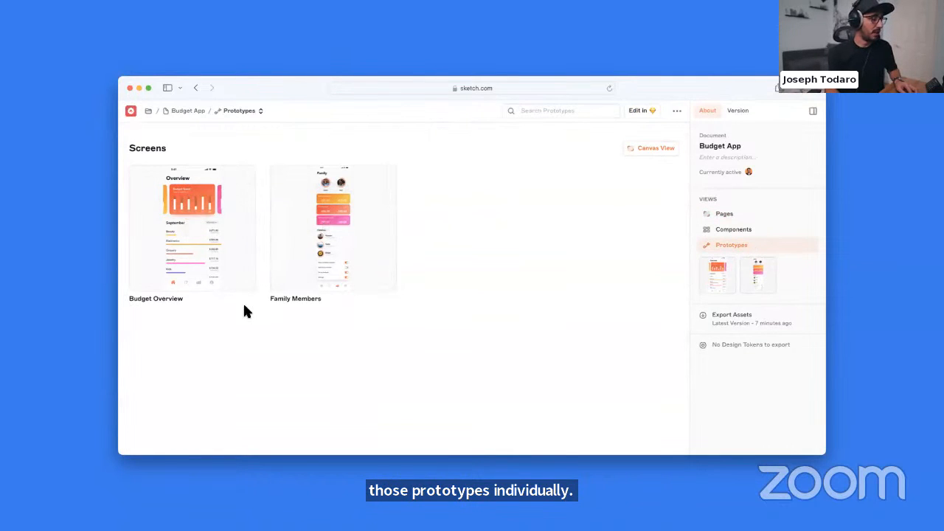
Play the Budget Overview prototype through to Transactions, open and close its search overlay, and return to the prototypes overview.
{"action": "left_click", "coordinate": [192, 228]}
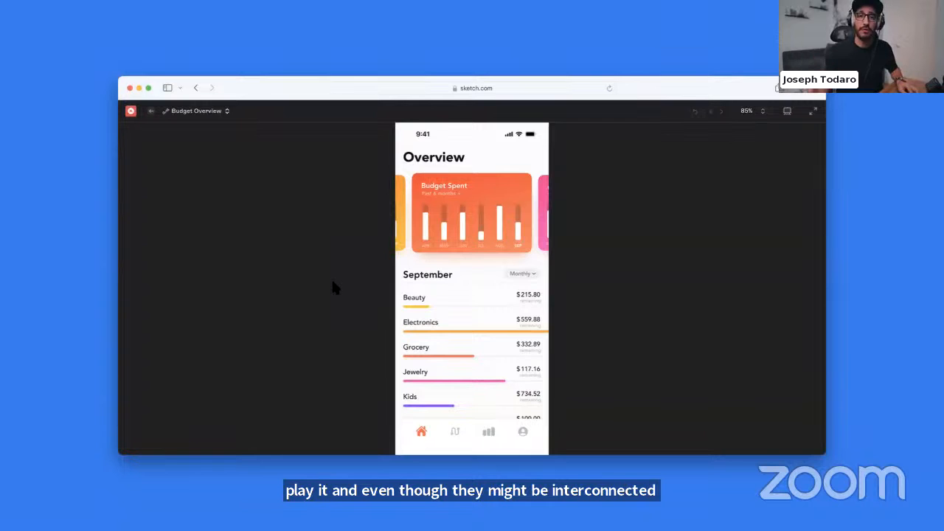
{"action": "left_click", "coordinate": [499, 213]}
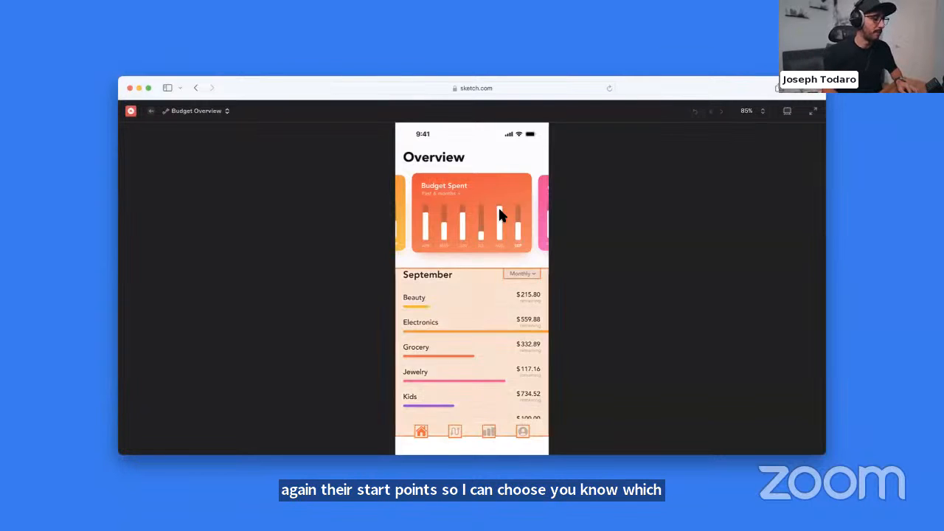
{"action": "left_click", "coordinate": [509, 295]}
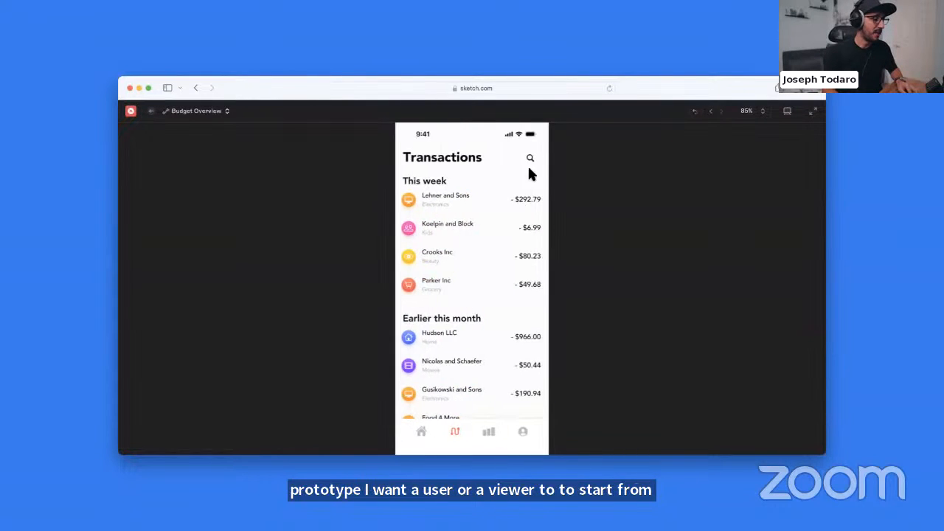
{"action": "left_click", "coordinate": [531, 161]}
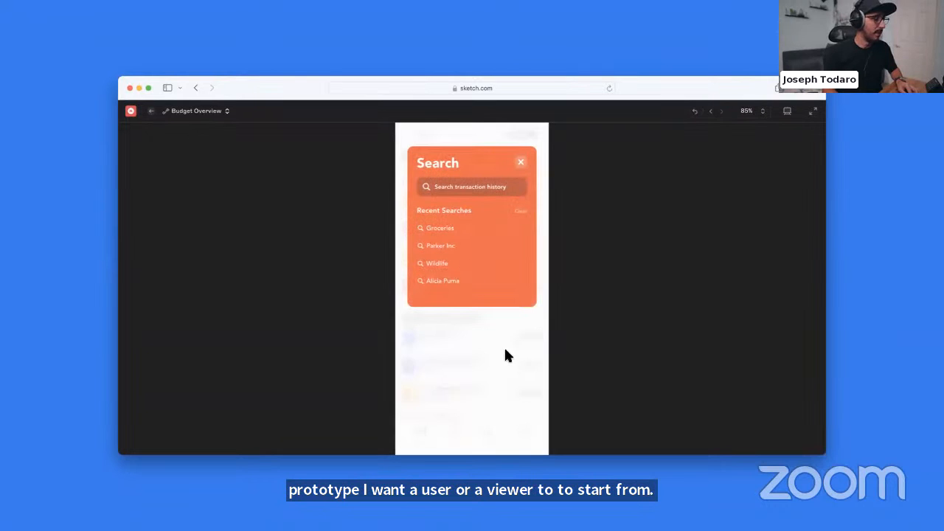
{"action": "left_click", "coordinate": [522, 166]}
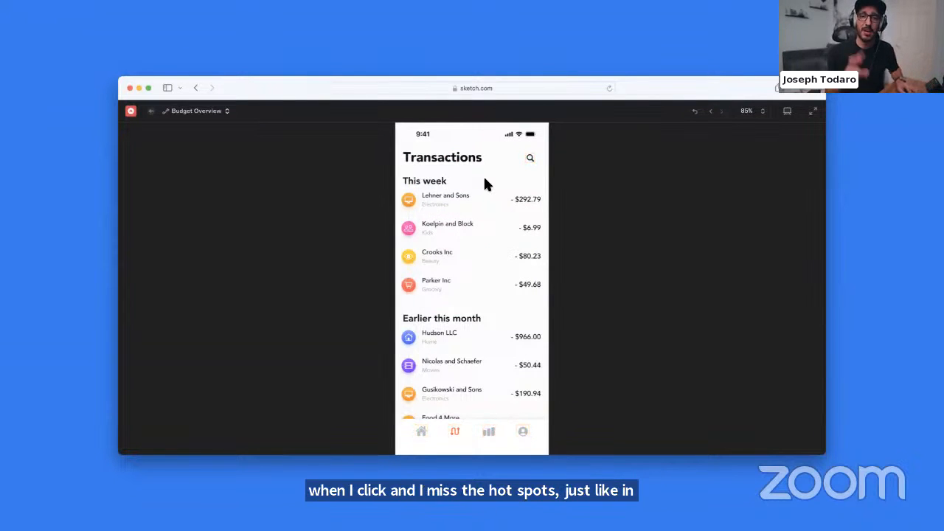
{"action": "left_click", "coordinate": [149, 112]}
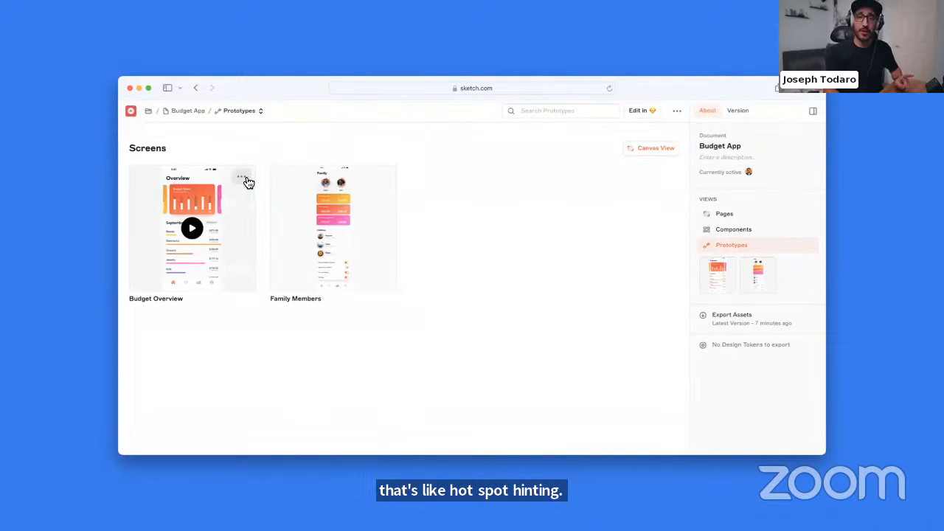
Copy the Budget Overview prototype link with hotspots disabled, load it in the browser, and exit the prototype player.
{"action": "left_click", "coordinate": [247, 180]}
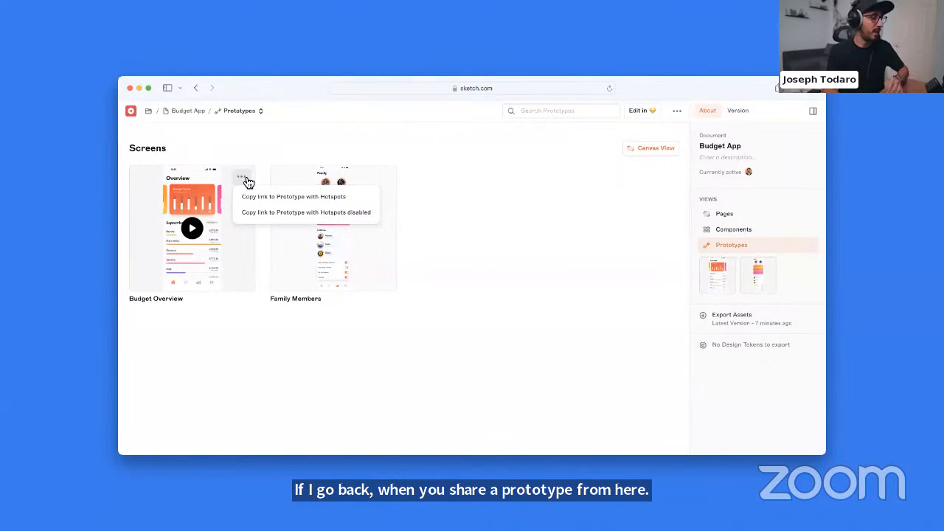
{"action": "left_click", "coordinate": [376, 214]}
{"action": "left_click", "coordinate": [399, 87]}
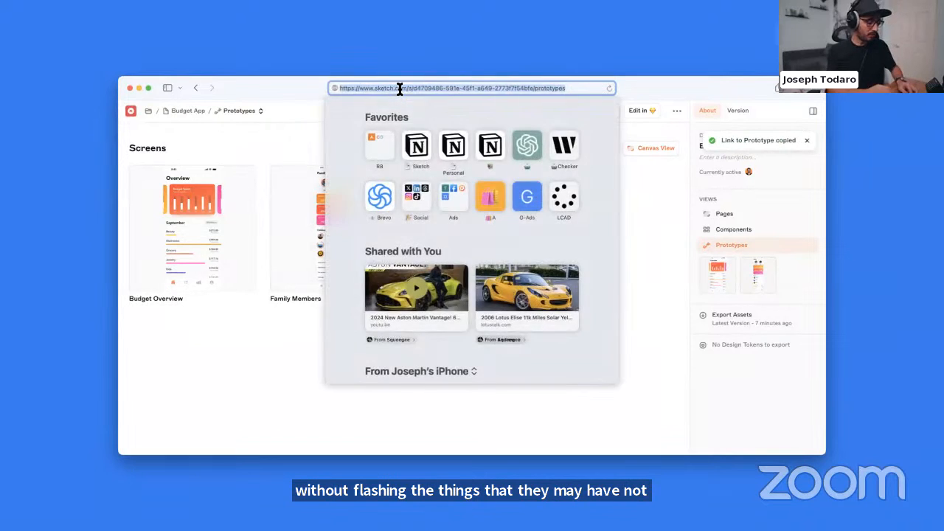
{"action": "key", "text": "super+v"}
{"action": "key", "text": "Return"}
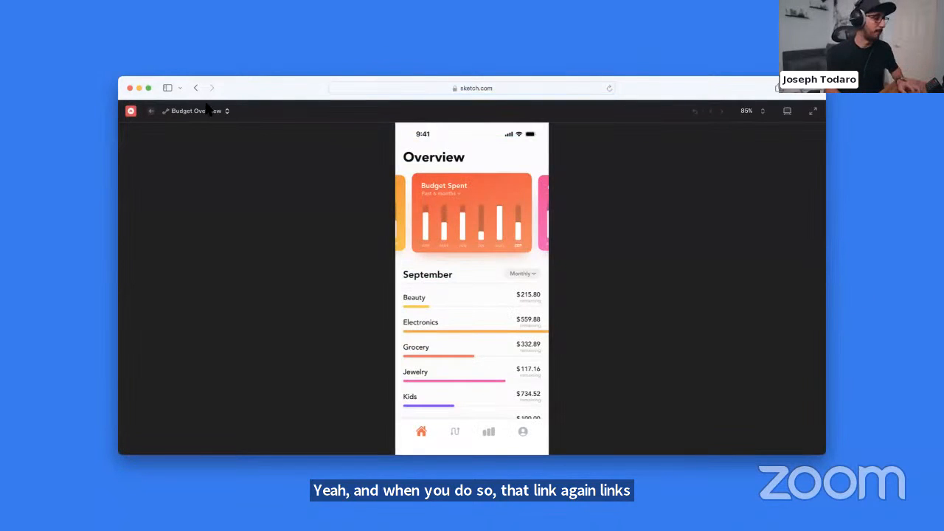
{"action": "left_click", "coordinate": [150, 111]}
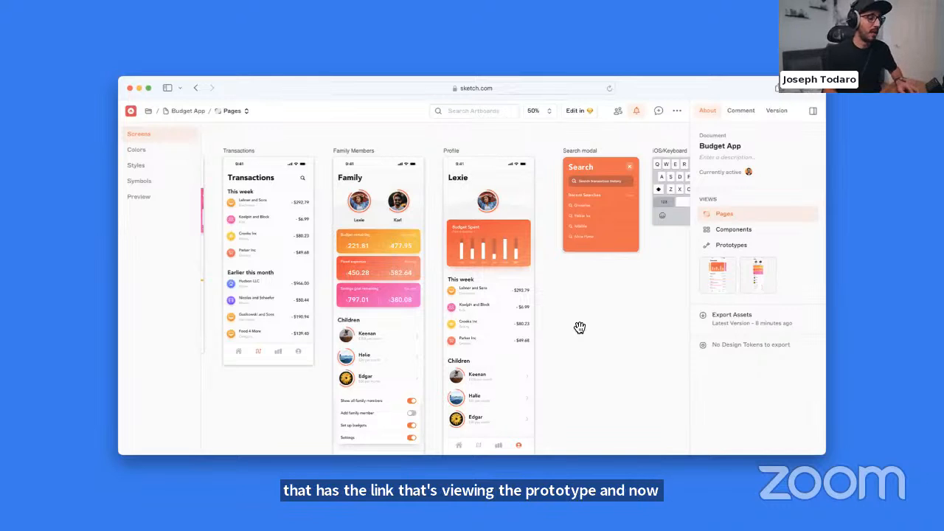
Open the Transactions artboard on its own and view its version history and inspection details.
{"action": "scroll", "coordinate": [580, 327], "scroll_direction": "left", "scroll_amount": 1}
{"action": "scroll", "coordinate": [580, 327], "scroll_direction": "left", "scroll_amount": 5}
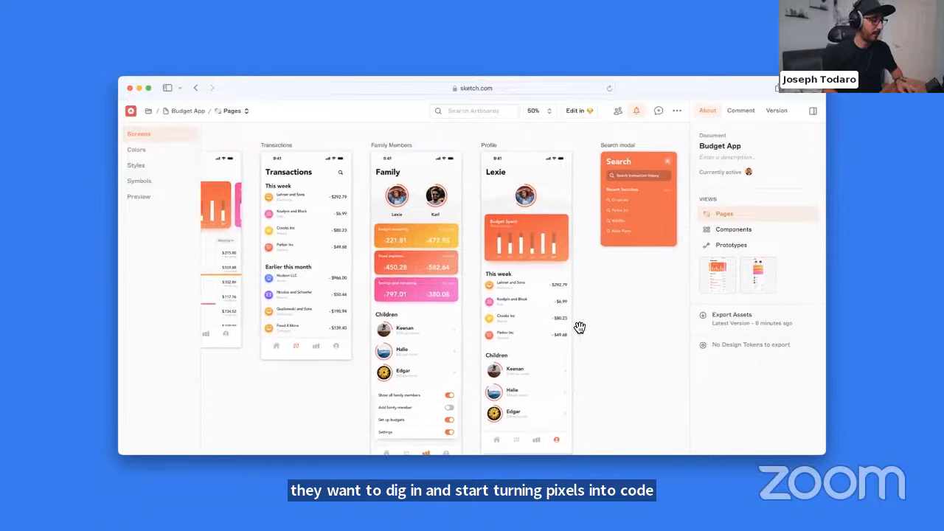
{"action": "double_click", "coordinate": [344, 246]}
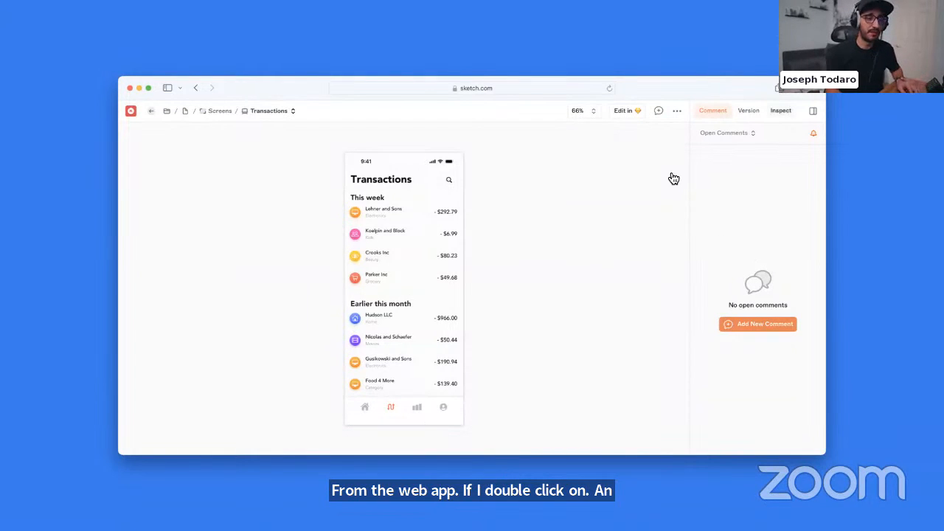
{"action": "left_click", "coordinate": [747, 119]}
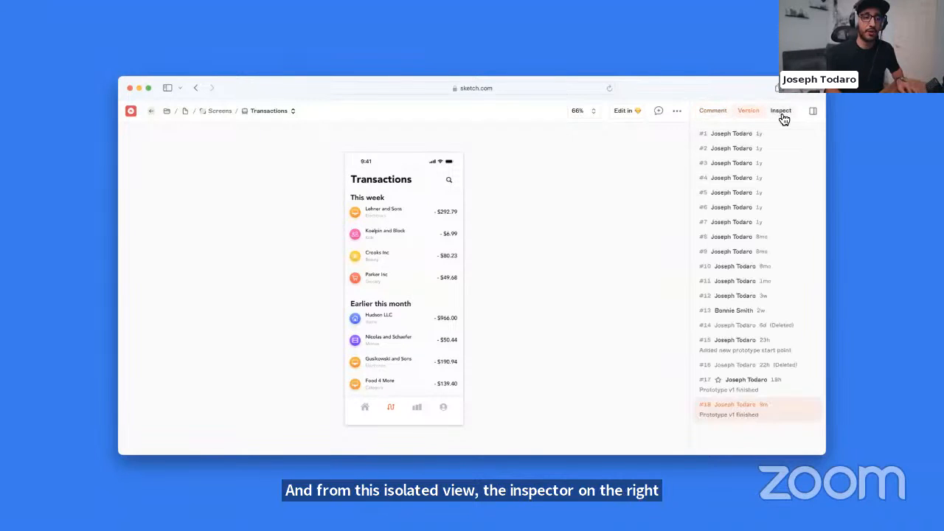
{"action": "left_click", "coordinate": [782, 114]}
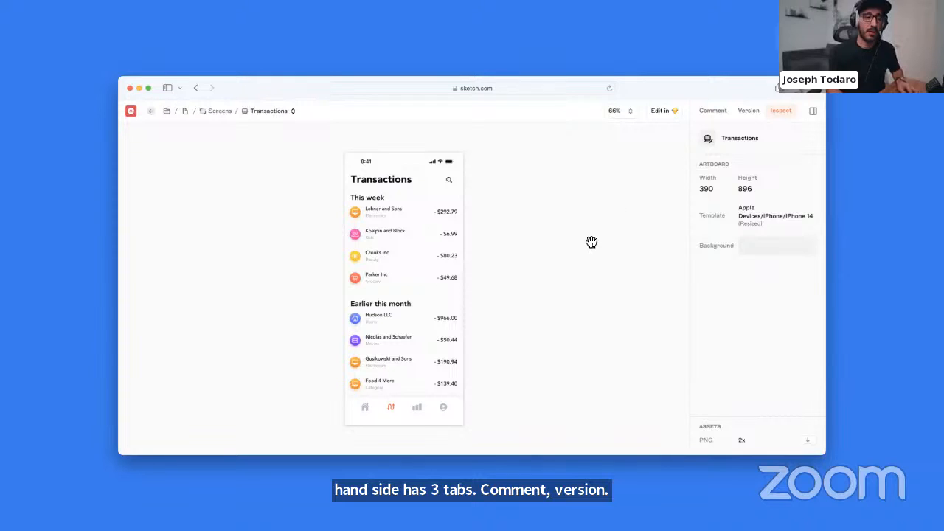
Inspect the "Lehner and Sons" text layer's properties, follow its H5 text style link, and return to the Transactions artboard.
{"action": "left_click", "coordinate": [388, 210]}
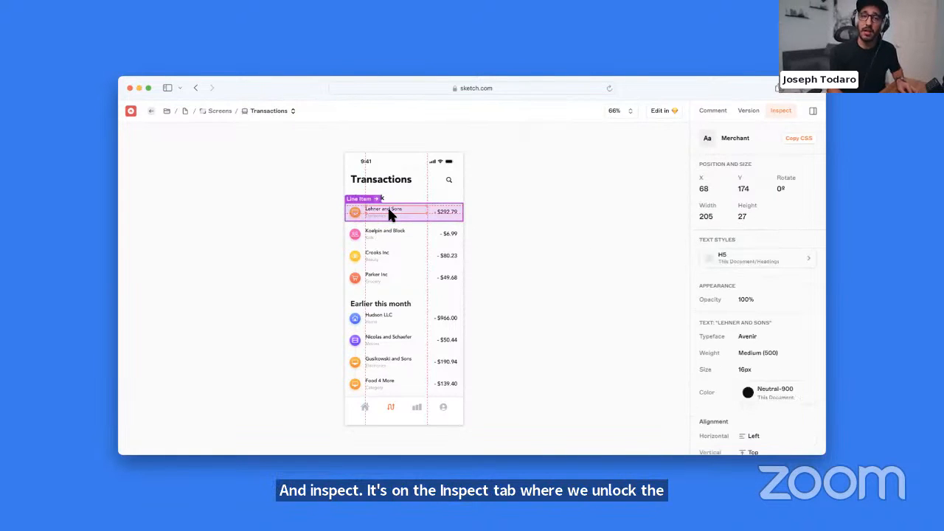
{"action": "scroll", "coordinate": [705, 221], "scroll_direction": "down", "scroll_amount": 3}
{"action": "scroll", "coordinate": [704, 225], "scroll_direction": "up", "scroll_amount": 3}
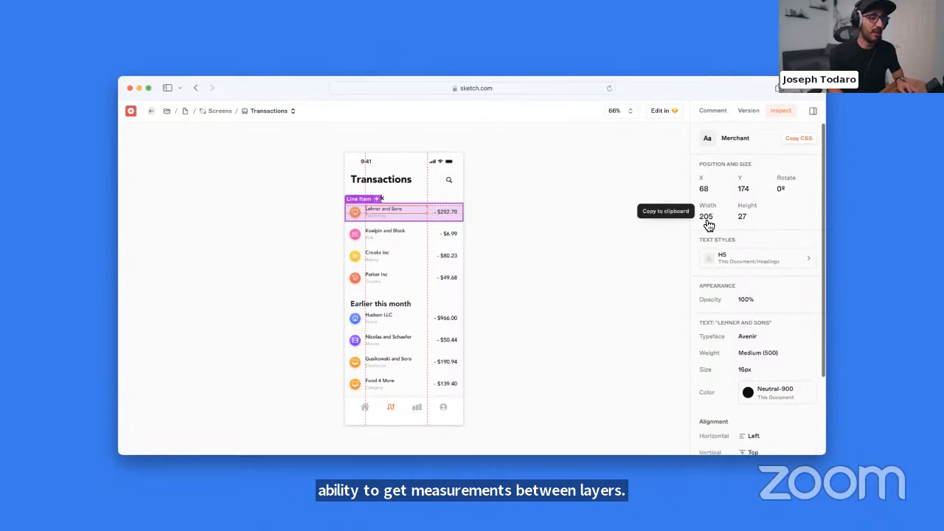
{"action": "scroll", "coordinate": [706, 225], "scroll_direction": "down", "scroll_amount": 3}
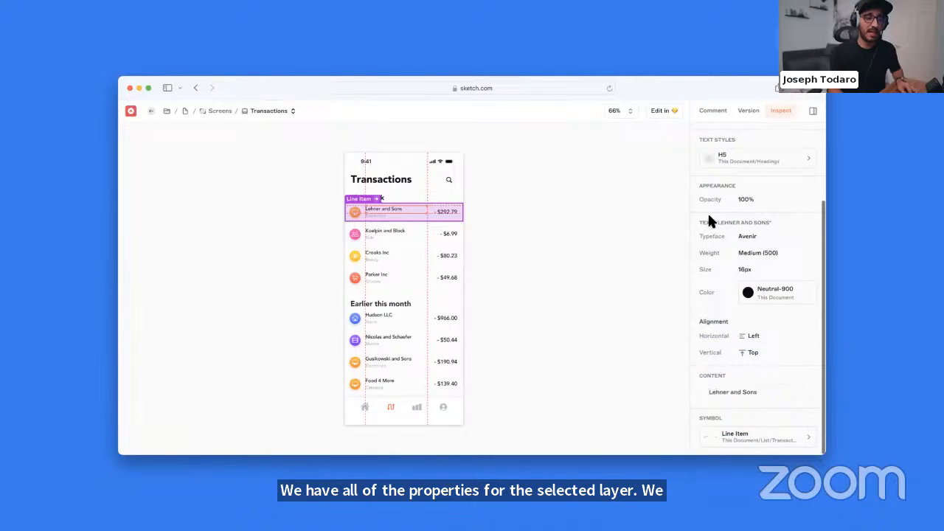
{"action": "left_click", "coordinate": [802, 163]}
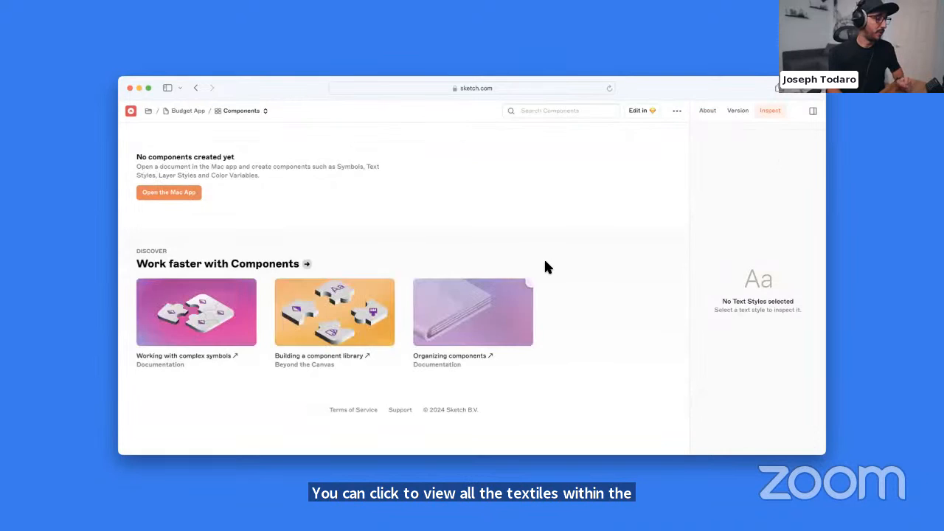
{"action": "key", "text": "super+["}
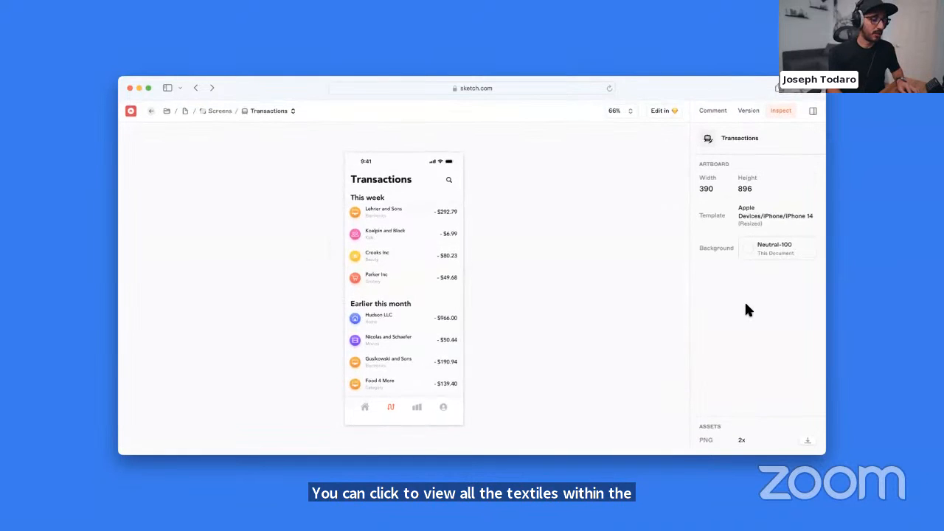
Open the source symbol of the first transaction's Electronics icon and go up to the Symbols page.
{"action": "left_click", "coordinate": [358, 206]}
{"action": "left_click", "coordinate": [365, 203]}
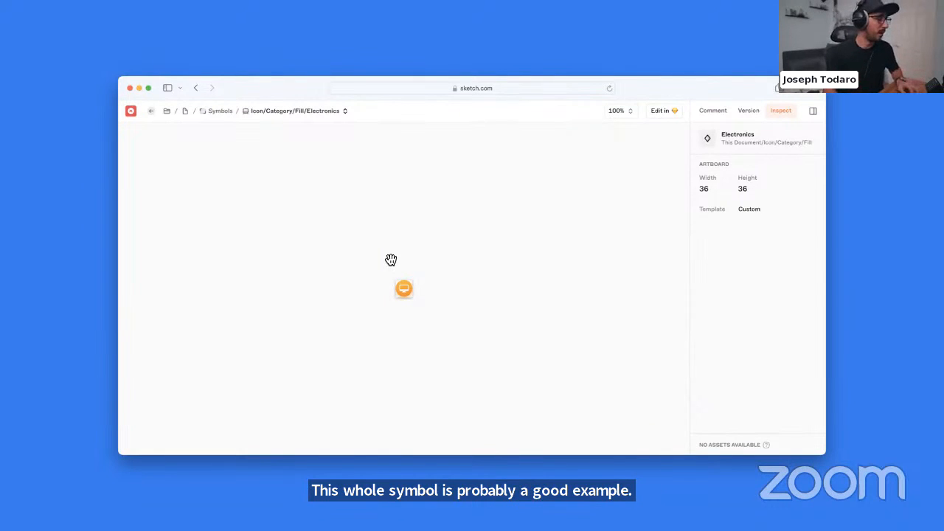
{"action": "left_click", "coordinate": [221, 113]}
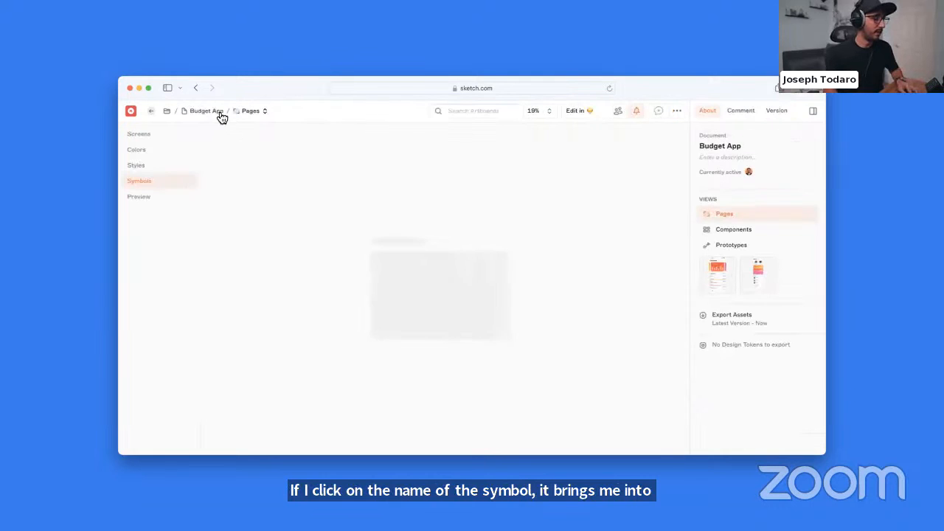
Browse the Styles page and the Components view of the Budget App document and return to its Screens page.
{"action": "left_click", "coordinate": [151, 166]}
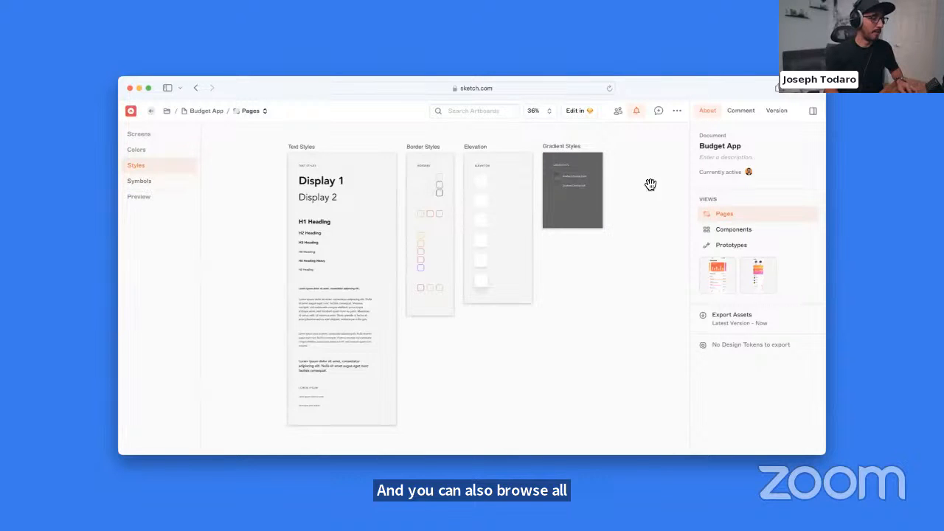
{"action": "left_click", "coordinate": [745, 233]}
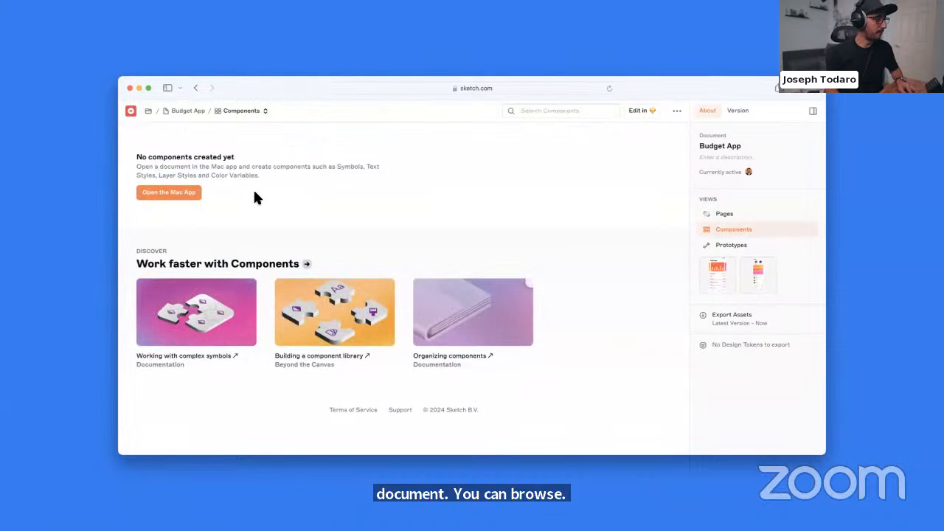
{"action": "left_click", "coordinate": [192, 110]}
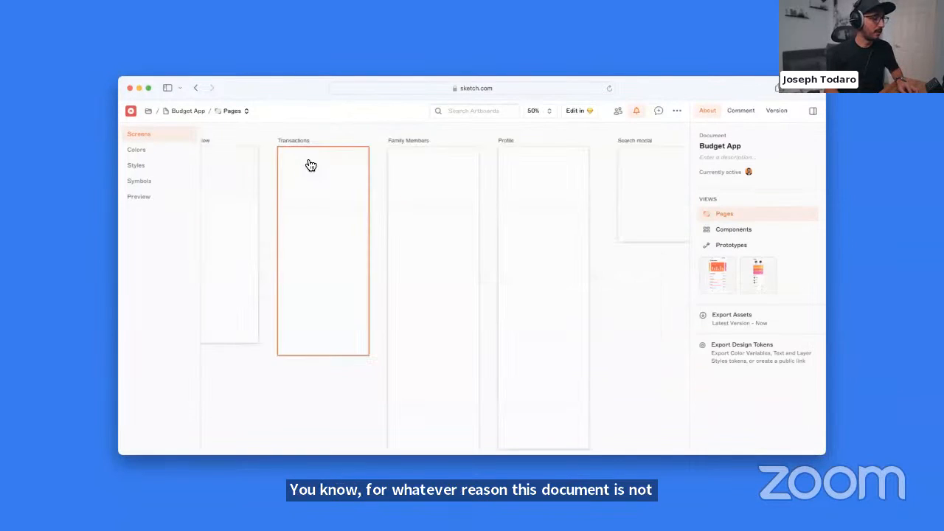
Open the Transactions artboard for inspection and select the "Koelpin and Block" line item to view its properties.
{"action": "scroll", "coordinate": [235, 245], "scroll_direction": "up", "scroll_amount": 3, "text": "ctrl"}
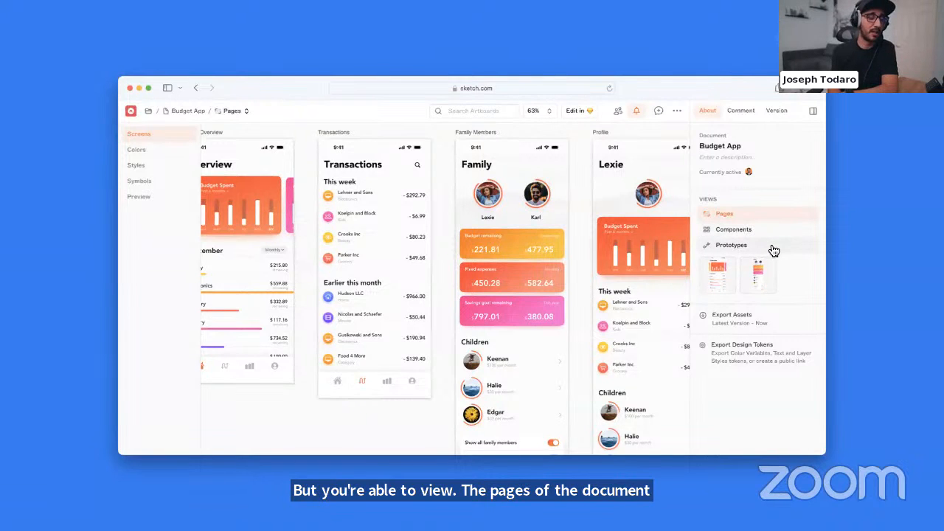
{"action": "left_click", "coordinate": [392, 235]}
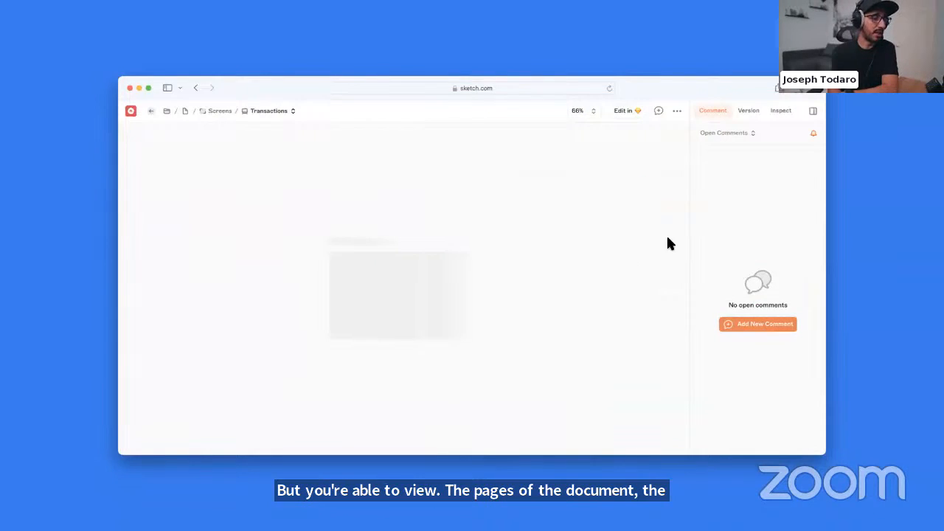
{"action": "left_click", "coordinate": [781, 111]}
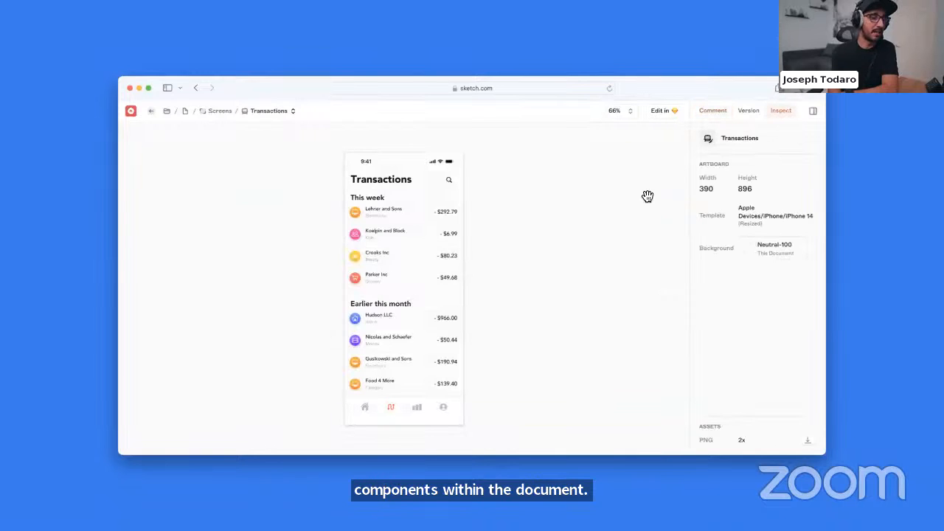
{"action": "left_click", "coordinate": [396, 240]}
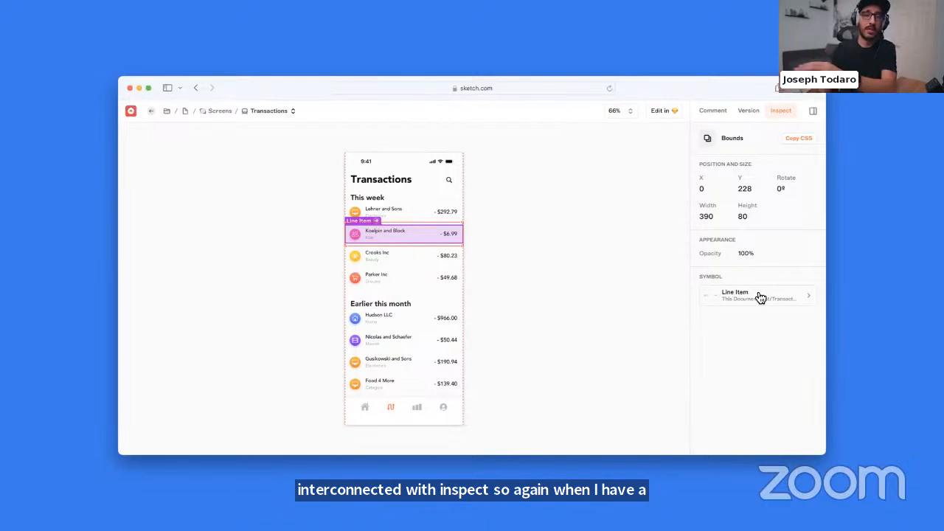
Inspect the Dollar Amount layer of the "Lehner and Sons" line item and copy its Size property.
{"action": "left_click", "coordinate": [443, 215]}
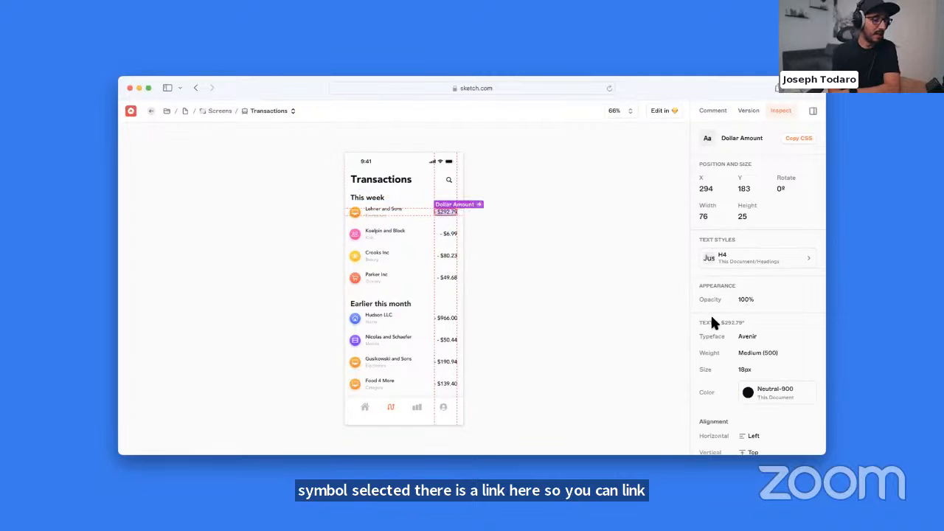
{"action": "scroll", "coordinate": [710, 313], "scroll_direction": "down", "scroll_amount": 2}
{"action": "scroll", "coordinate": [711, 317], "scroll_direction": "down", "scroll_amount": 1}
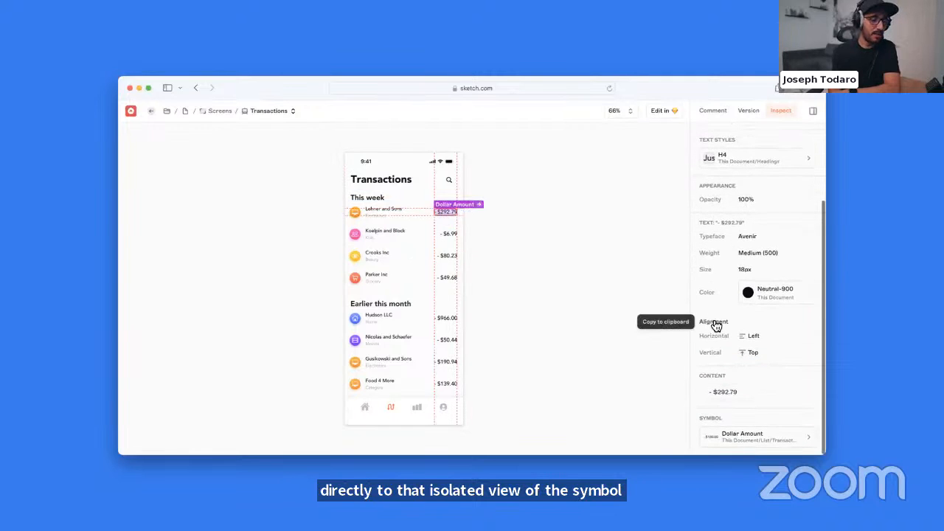
{"action": "left_click", "coordinate": [708, 275]}
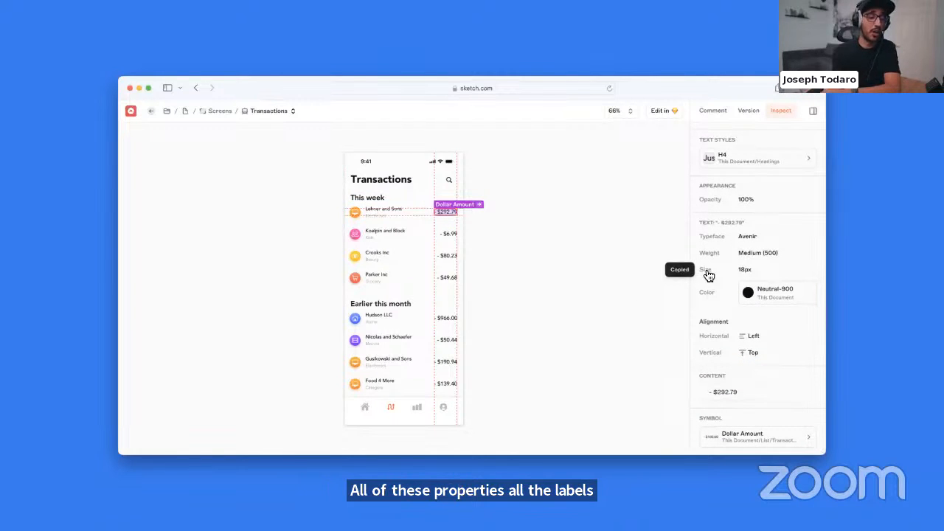
Open the Neutral-900 color details of the Dollar Amount text and view the available color display formats.
{"action": "scroll", "coordinate": [712, 277], "scroll_direction": "down", "scroll_amount": 1}
{"action": "left_click", "coordinate": [799, 298]}
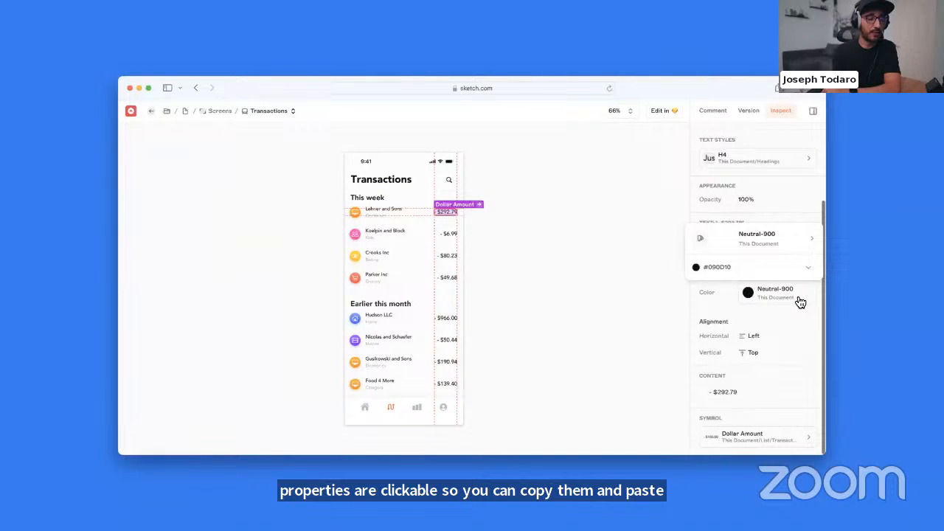
{"action": "left_click", "coordinate": [812, 271]}
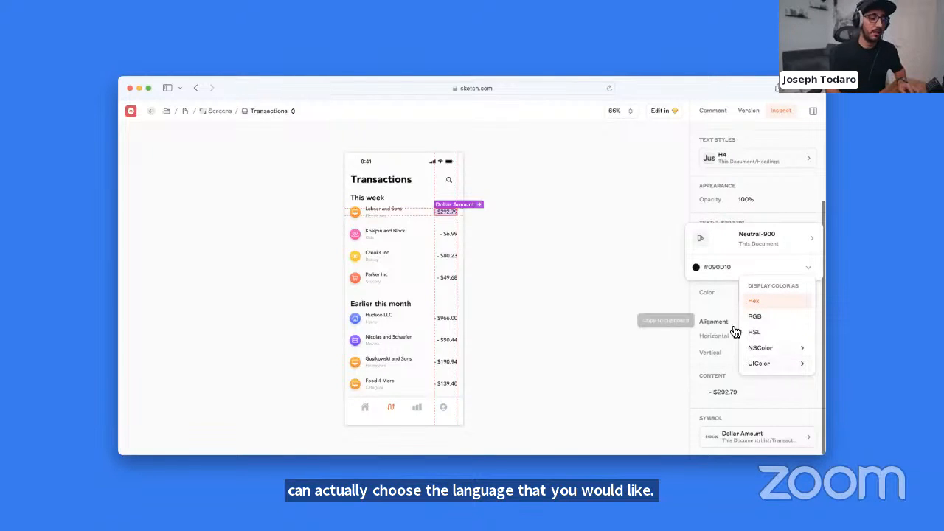
{"action": "left_click", "coordinate": [715, 302]}
{"action": "scroll", "coordinate": [715, 302], "scroll_direction": "up", "scroll_amount": 3}
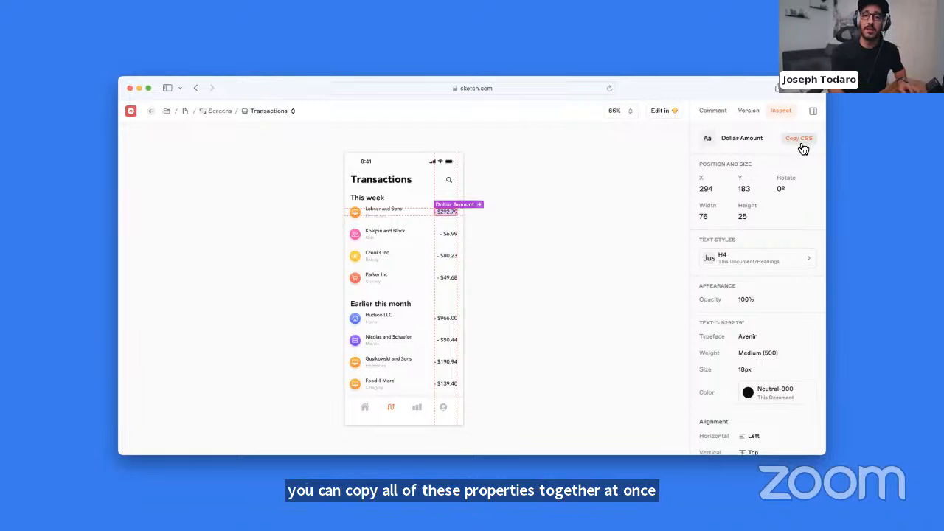
Inspect the Transactions artboard's search icon and its exportable assets, and return to the Budget App document's Screens page.
{"action": "left_click", "coordinate": [493, 196]}
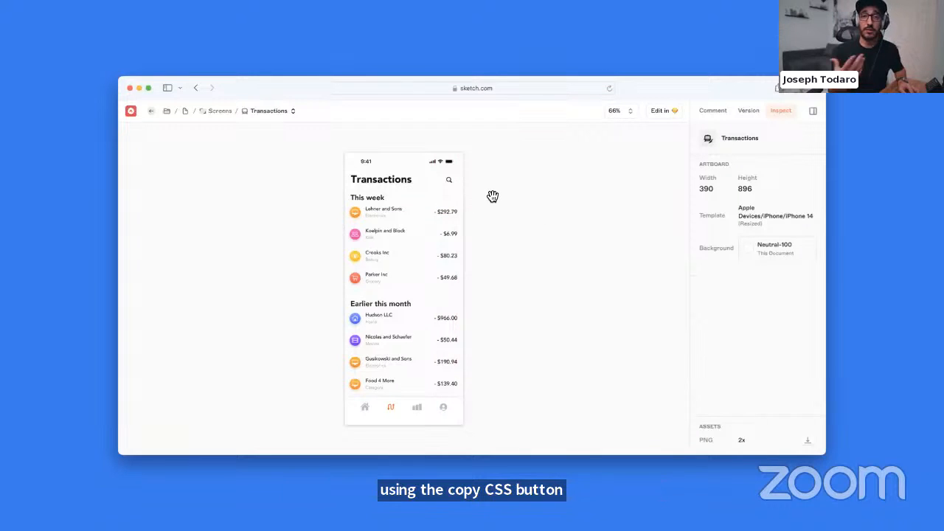
{"action": "left_click", "coordinate": [448, 179]}
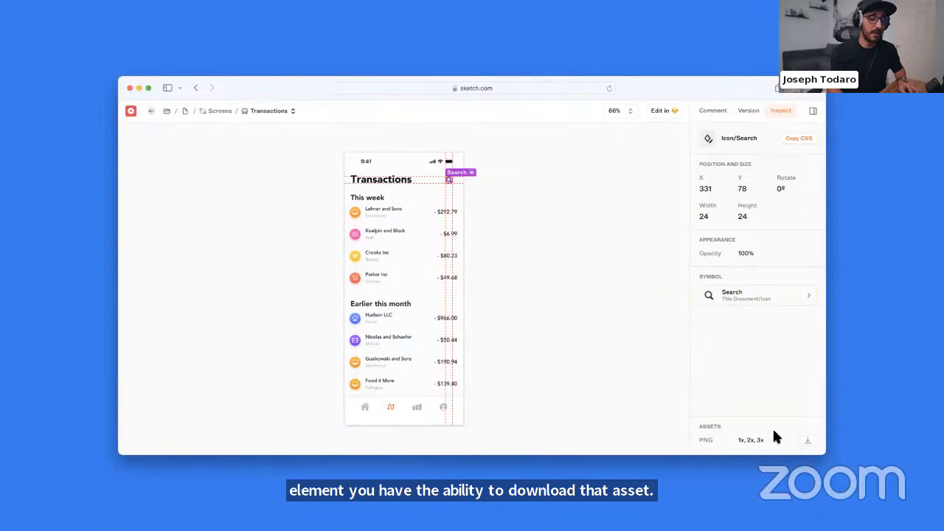
{"action": "left_click", "coordinate": [591, 267]}
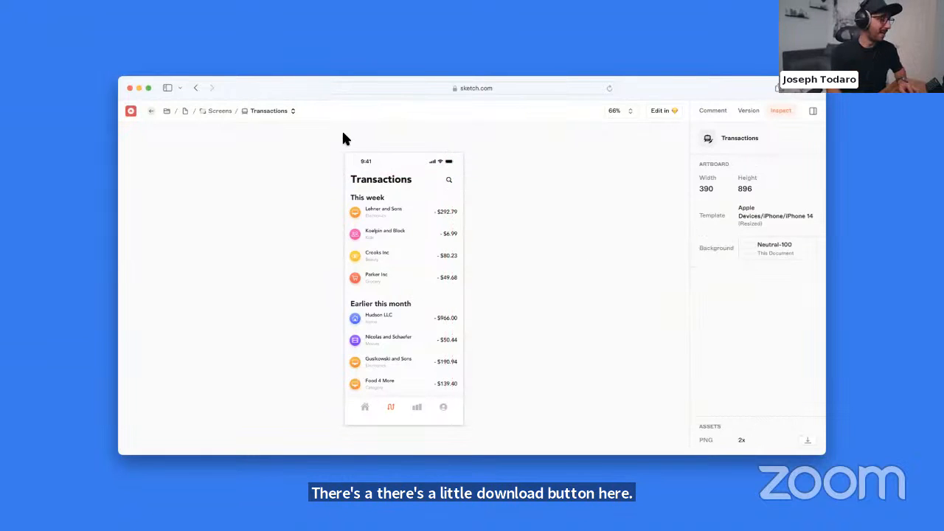
{"action": "left_click", "coordinate": [186, 111]}
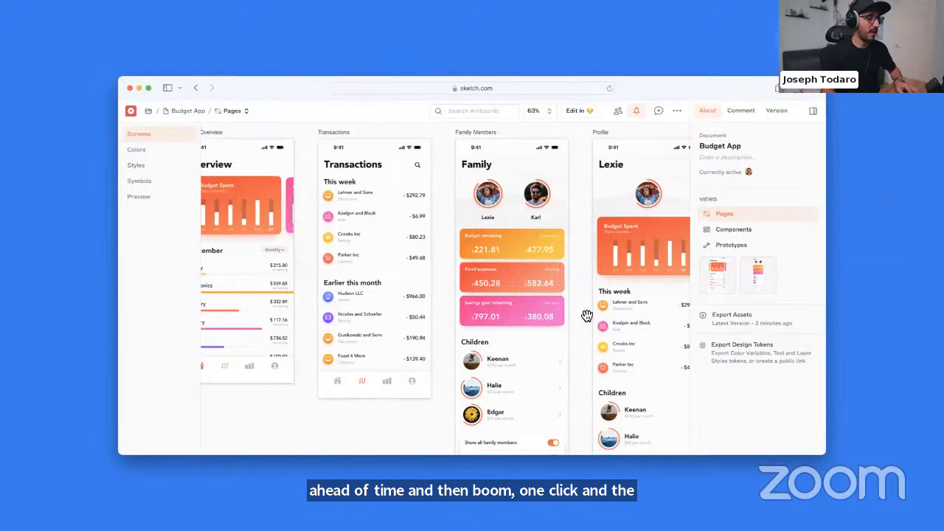
{"action": "scroll", "coordinate": [586, 316], "scroll_direction": "right", "scroll_amount": 3}
{"action": "scroll", "coordinate": [587, 315], "scroll_direction": "left", "scroll_amount": 3}
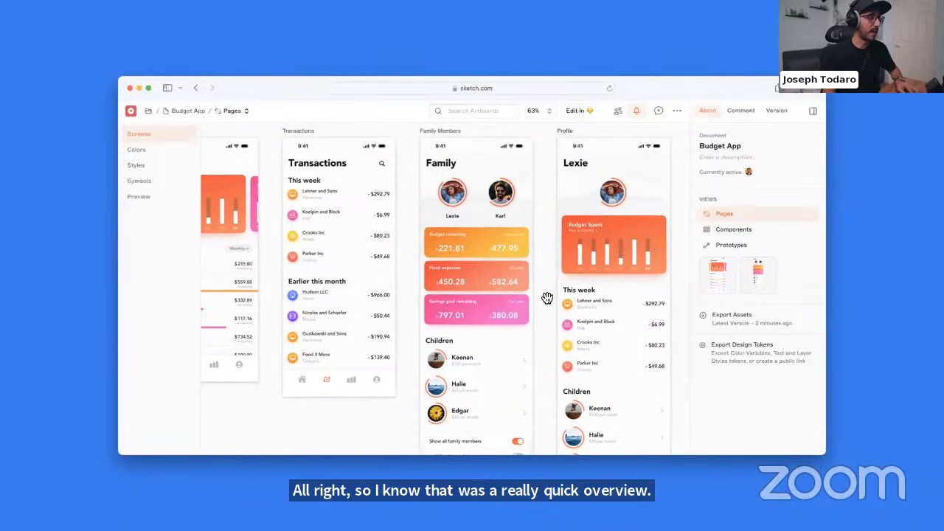
Switch to the InVision Slides document in Sketch and page through the slides up to the one about the experimental build.
{"action": "key", "text": "ctrl+Left"}
{"action": "key", "text": "ctrl+Left"}
{"action": "key", "text": "ctrl+Left"}
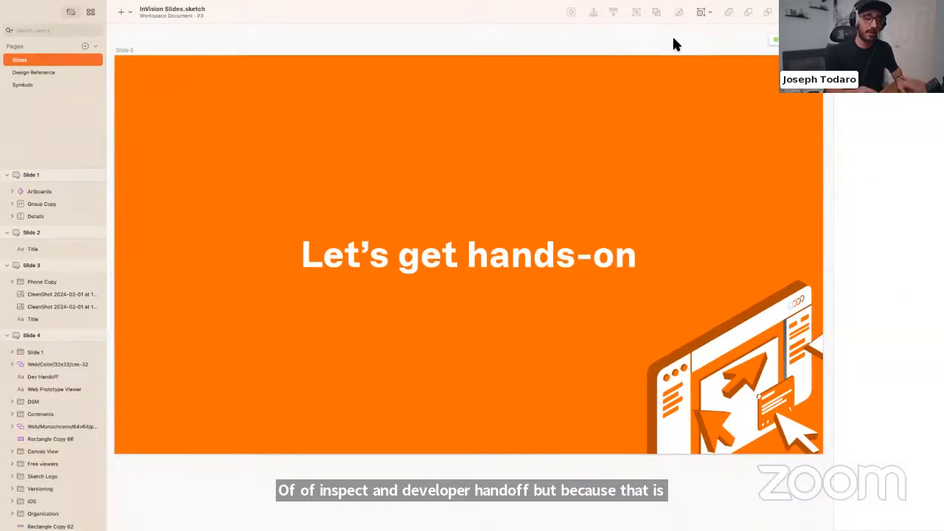
{"action": "key", "text": "n"}
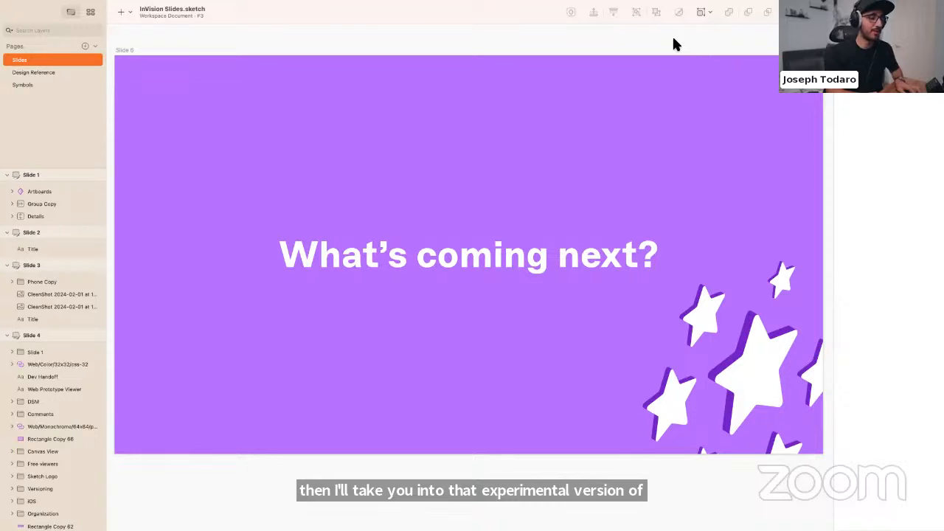
{"action": "key", "text": "Page_Down"}
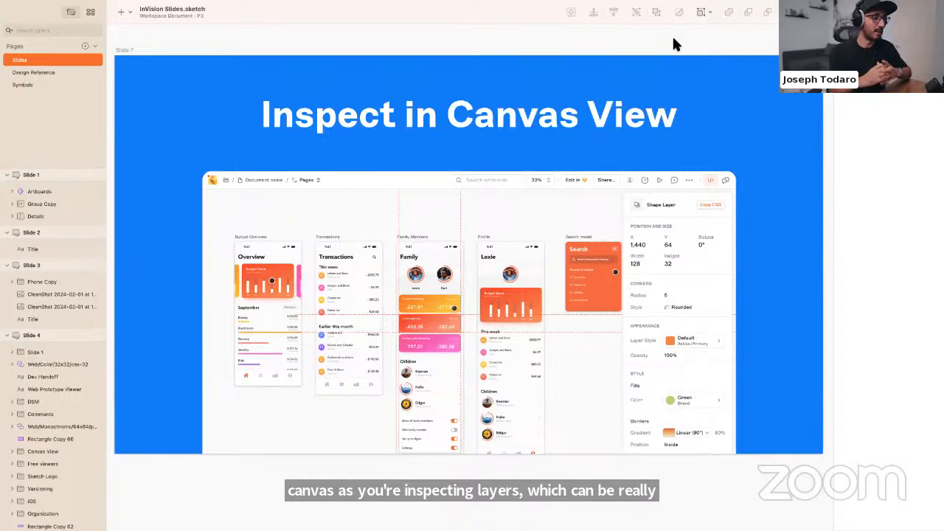
{"action": "key", "text": "n"}
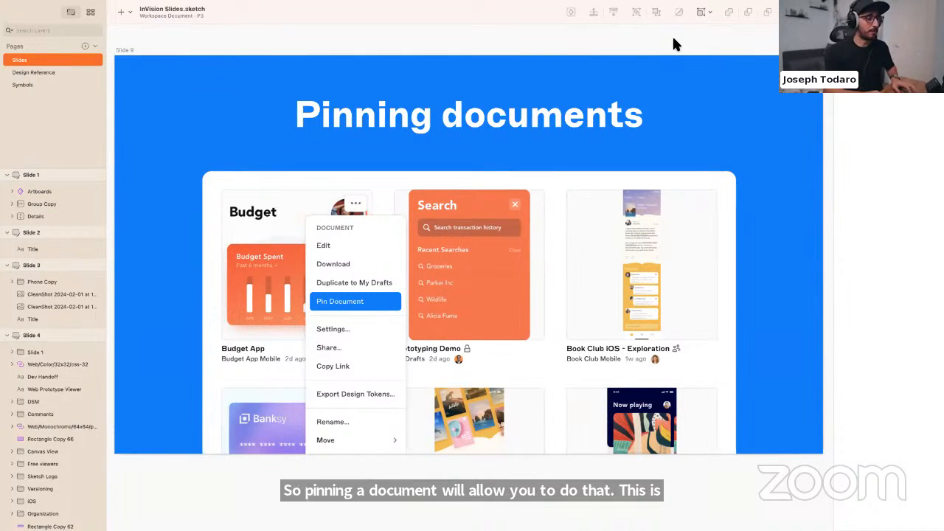
{"action": "key", "text": "End"}
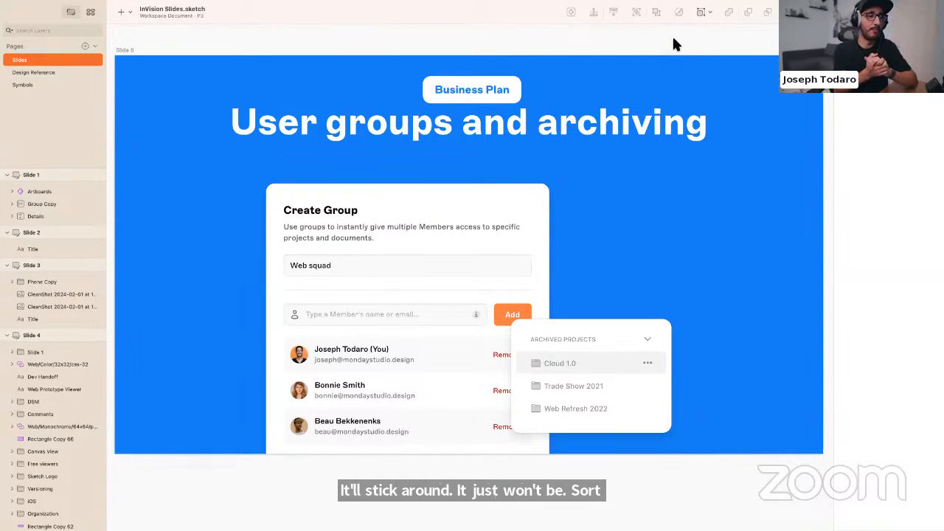
{"action": "key", "text": "n"}
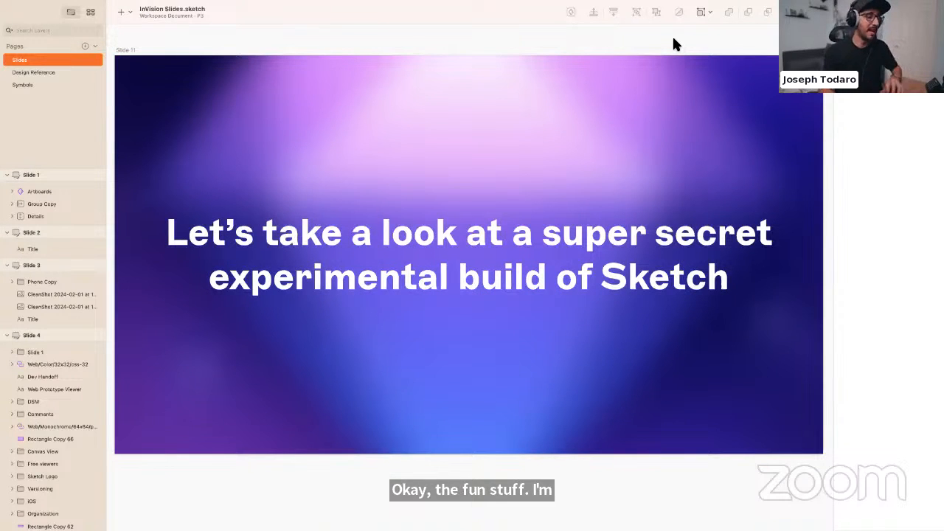
Switch to the Hydrate Hover document in the experimental Sketch build and delete the leftover hotspot over the header's bag icon.
{"action": "key", "text": "ctrl+Up"}
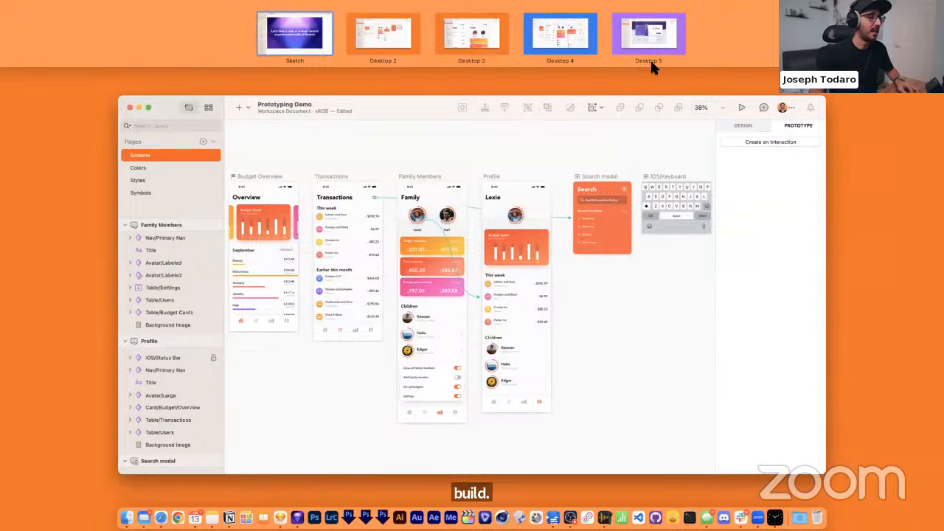
{"action": "left_click", "coordinate": [650, 58]}
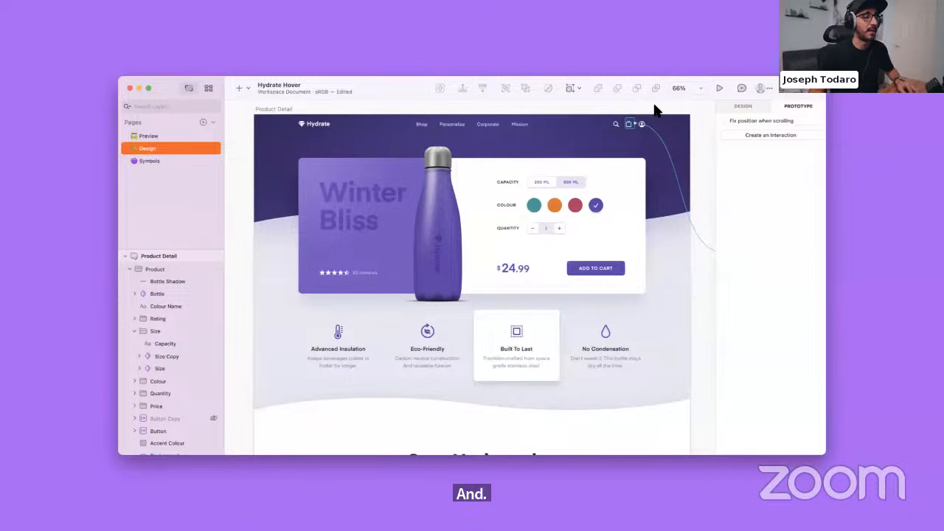
{"action": "left_click", "coordinate": [628, 126]}
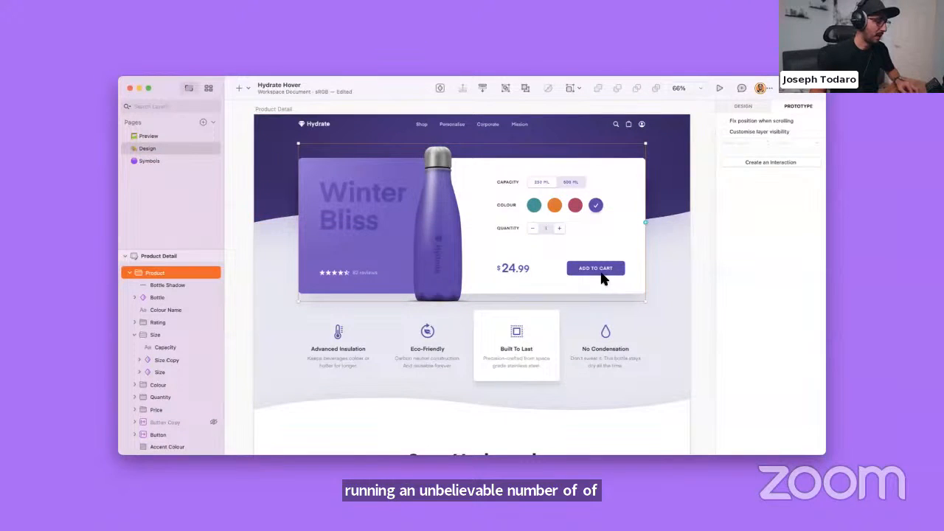
Delete the leftover Size Copy and hidden Button Copy layers from the Product group of the Product Detail artboard.
{"action": "left_click", "coordinate": [563, 183]}
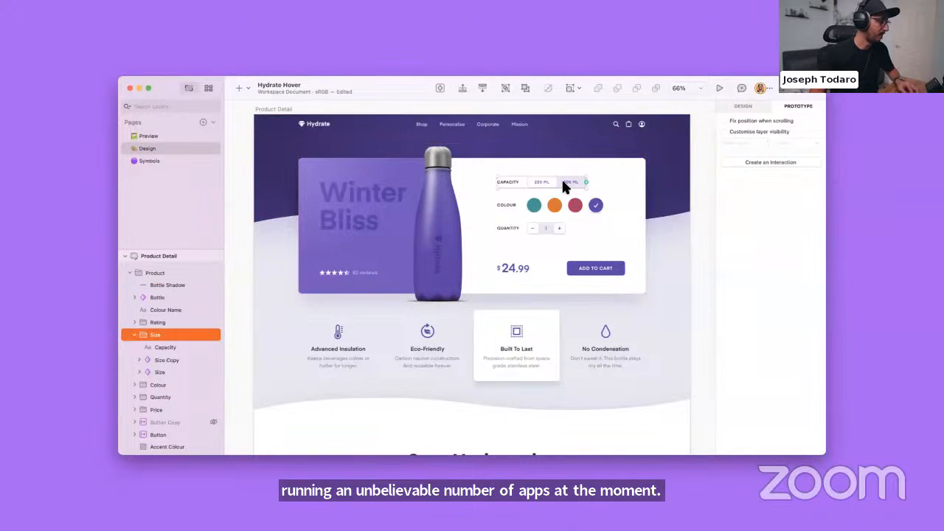
{"action": "double_click", "coordinate": [563, 183]}
{"action": "key", "text": "Delete"}
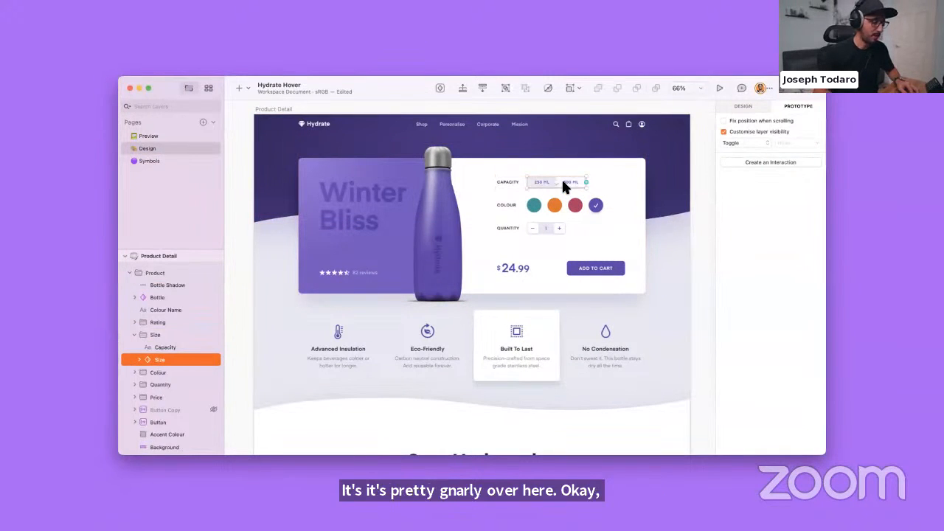
{"action": "left_click", "coordinate": [598, 270]}
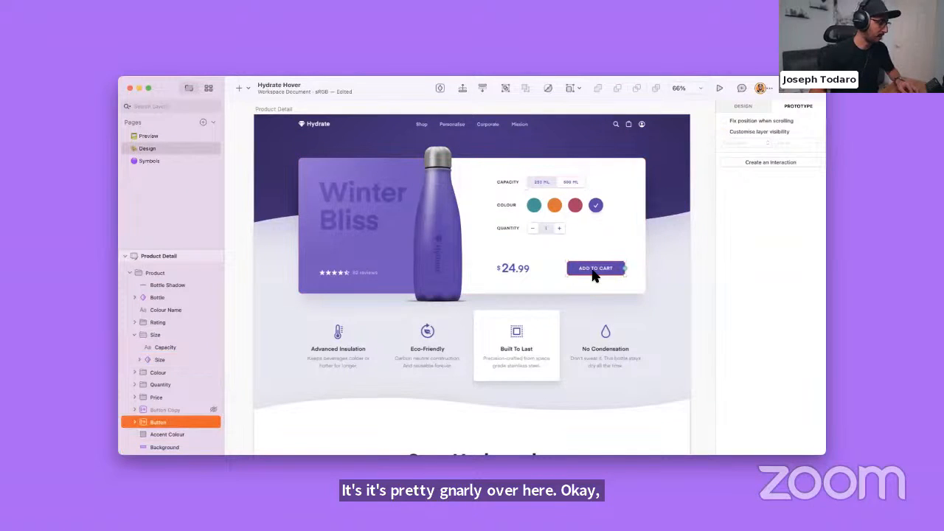
{"action": "left_click", "coordinate": [161, 409]}
{"action": "key", "text": "Delete"}
{"action": "left_click", "coordinate": [694, 167]}
{"action": "scroll", "coordinate": [694, 167], "scroll_direction": "up", "scroll_amount": 1}
{"action": "scroll", "coordinate": [694, 167], "scroll_direction": "down", "scroll_amount": 1}
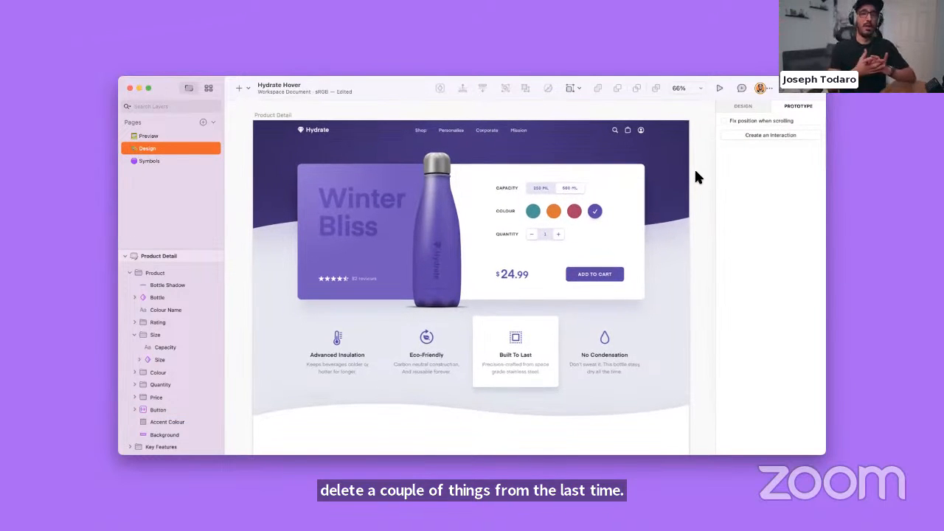
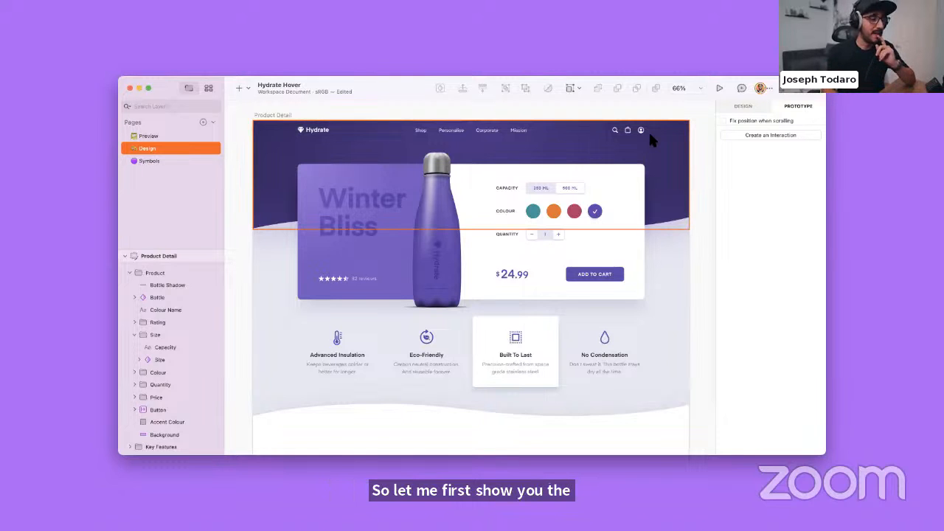
Draw a hotspot over the shopping bag icon in the Product Detail artboard's header.
{"action": "left_click", "coordinate": [624, 132]}
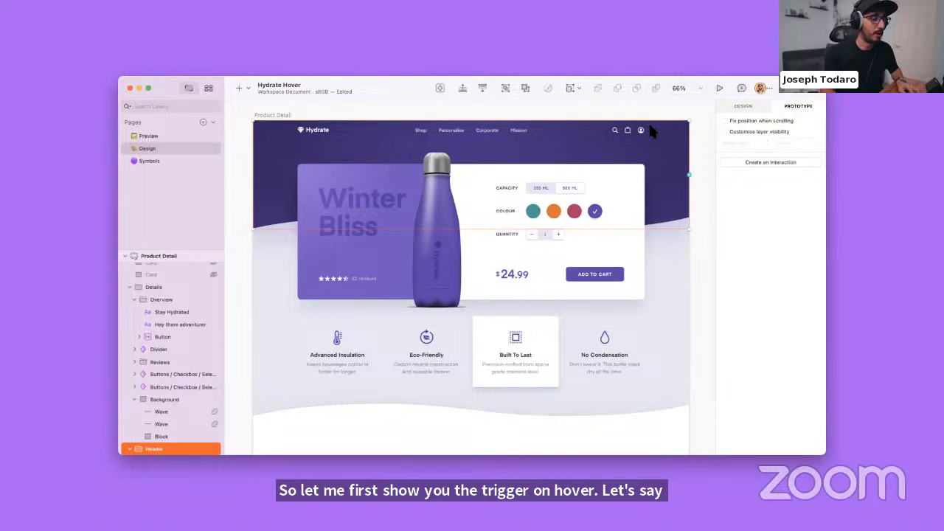
{"action": "key", "text": "super+equal"}
{"action": "scroll", "coordinate": [651, 131], "scroll_direction": "right", "scroll_amount": 3}
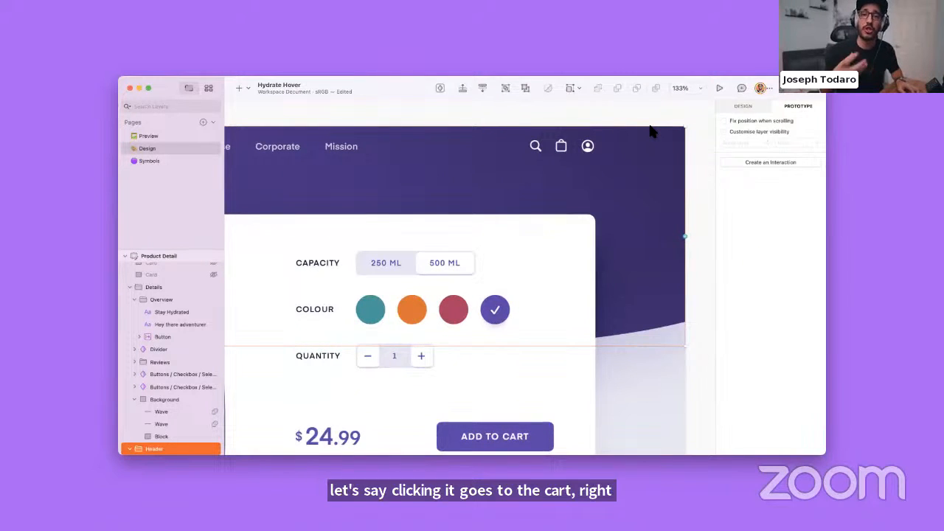
{"action": "scroll", "coordinate": [650, 131], "scroll_direction": "right", "scroll_amount": 8}
{"action": "scroll", "coordinate": [651, 131], "scroll_direction": "down", "scroll_amount": 5}
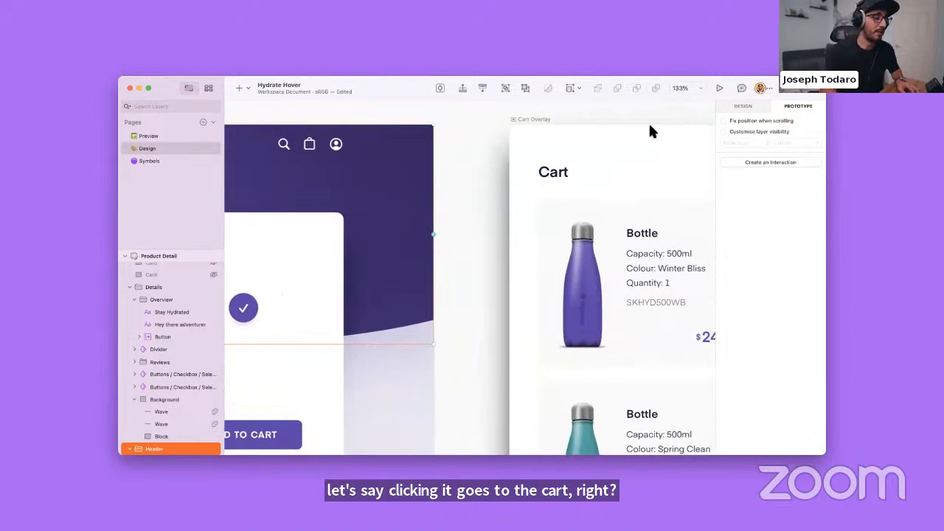
{"action": "scroll", "coordinate": [651, 130], "scroll_direction": "down", "scroll_amount": 2}
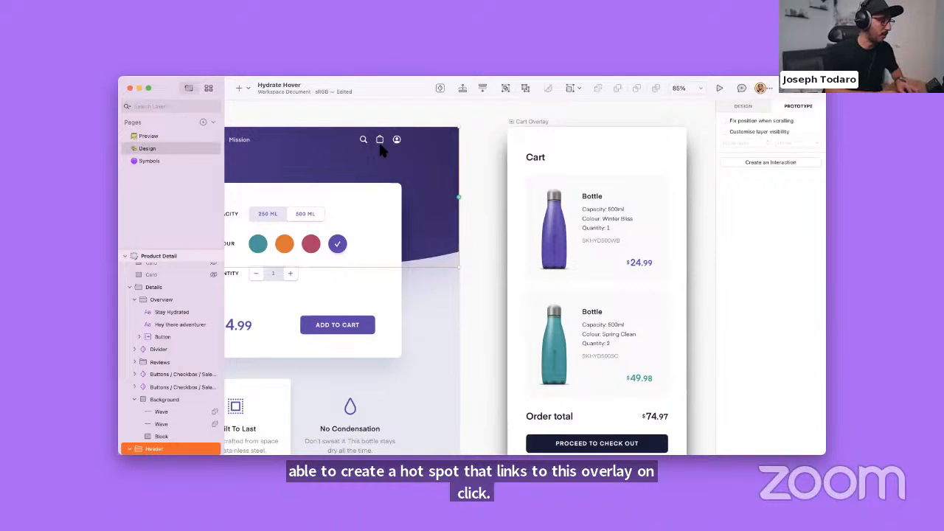
{"action": "left_click", "coordinate": [374, 115]}
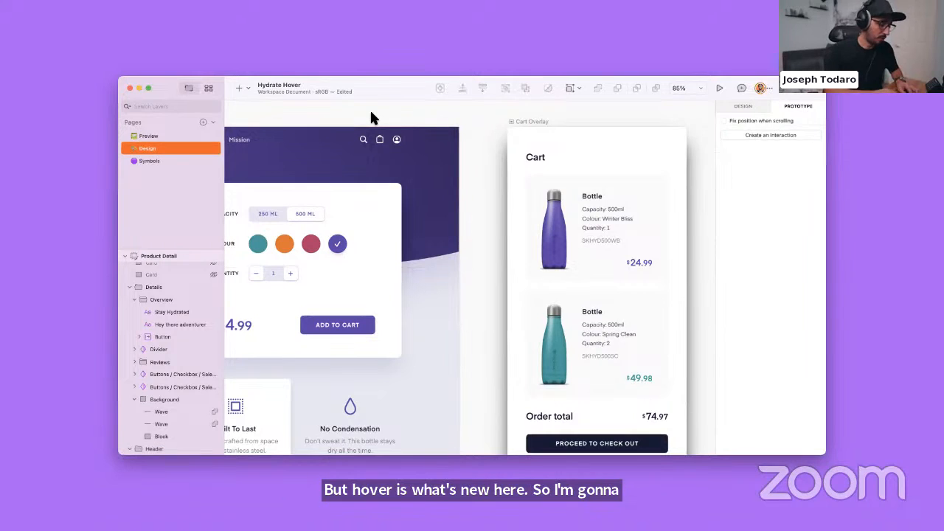
{"action": "key", "text": "h"}
{"action": "left_click_drag", "start_coordinate": [377, 133], "coordinate": [389, 150]}
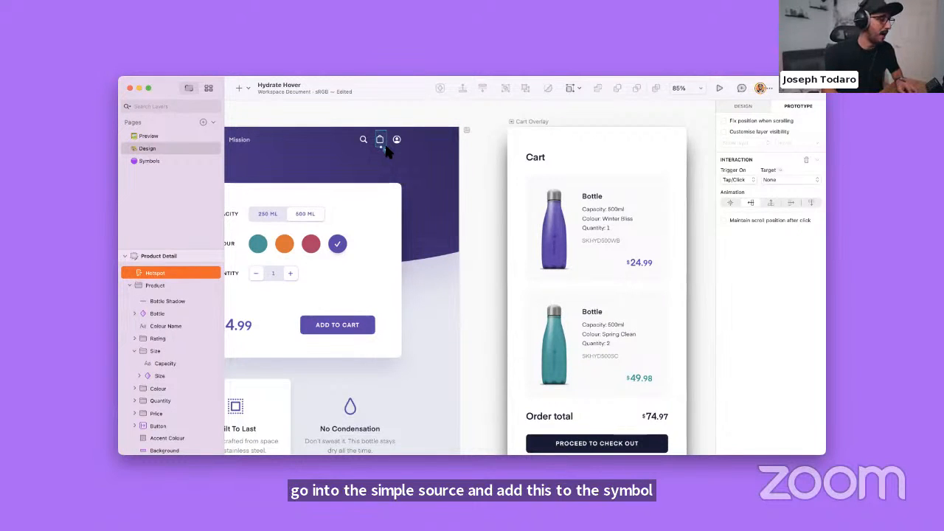
Link the bag icon's hotspot to the Cart Overlay artboard and set its interaction to trigger on Hover.
{"action": "left_click_drag", "start_coordinate": [385, 143], "coordinate": [574, 165]}
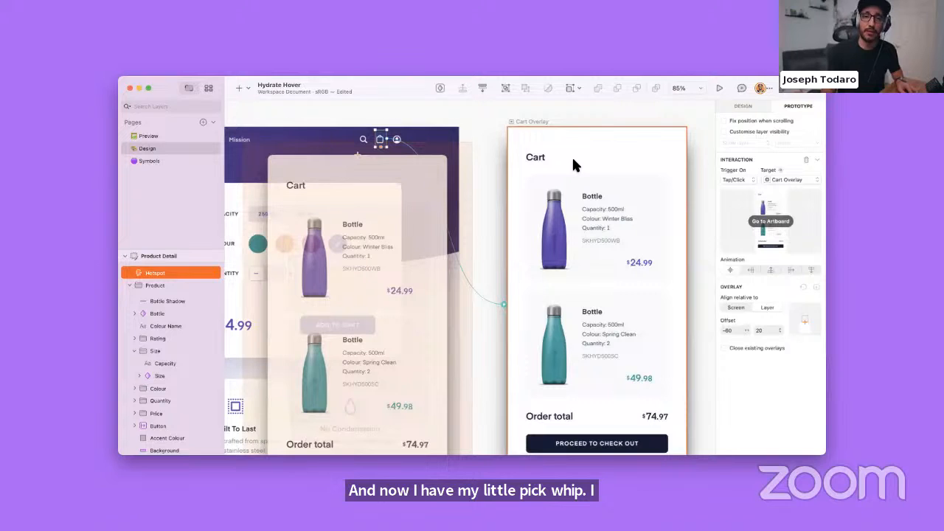
{"action": "left_click", "coordinate": [748, 178]}
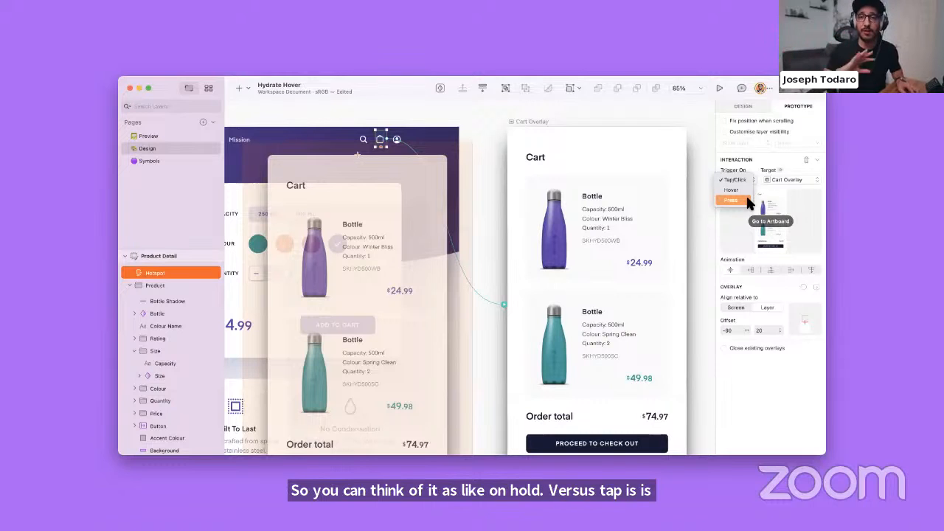
{"action": "left_click", "coordinate": [744, 186]}
{"action": "left_click", "coordinate": [485, 160]}
Preview the Product Detail artboard, test the bag icon's cart overlay on hover, and close the preview.
{"action": "scroll", "coordinate": [485, 160], "scroll_direction": "down", "scroll_amount": 3}
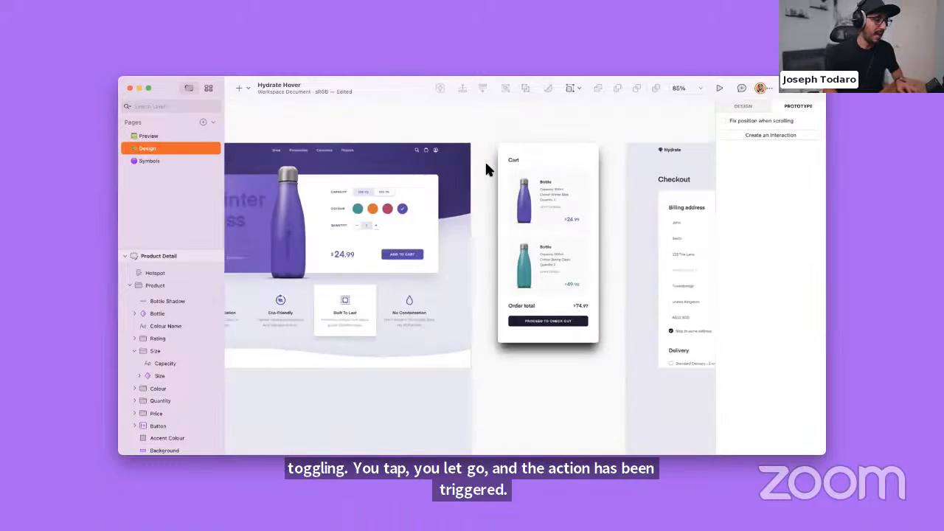
{"action": "scroll", "coordinate": [486, 168], "scroll_direction": "down", "scroll_amount": 5}
{"action": "scroll", "coordinate": [485, 168], "scroll_direction": "left", "scroll_amount": 2}
{"action": "left_click", "coordinate": [337, 136]}
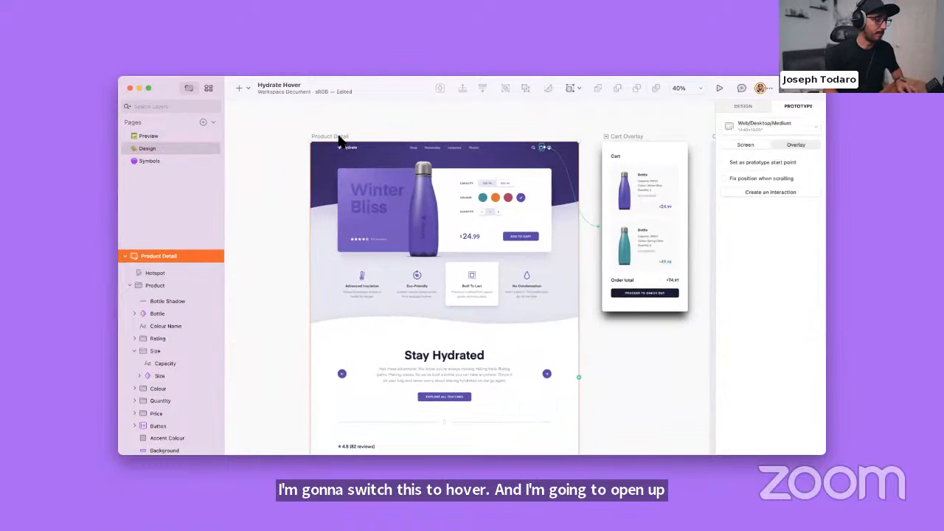
{"action": "left_click", "coordinate": [719, 87]}
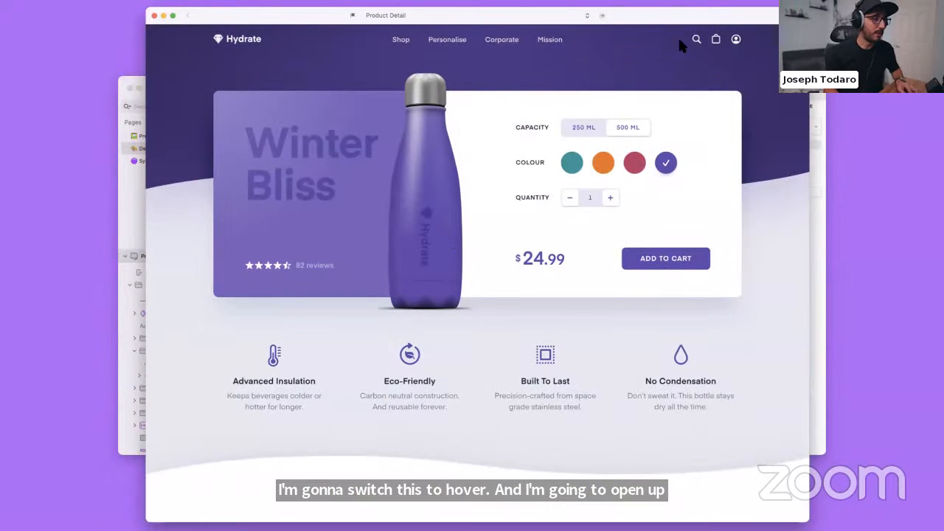
{"action": "mouse_move", "coordinate": [718, 44]}
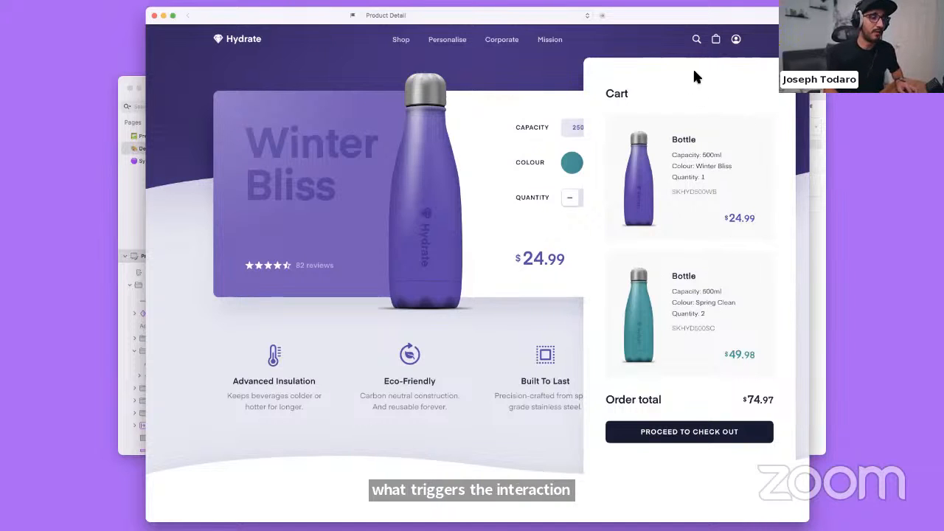
{"action": "left_click", "coordinate": [490, 136]}
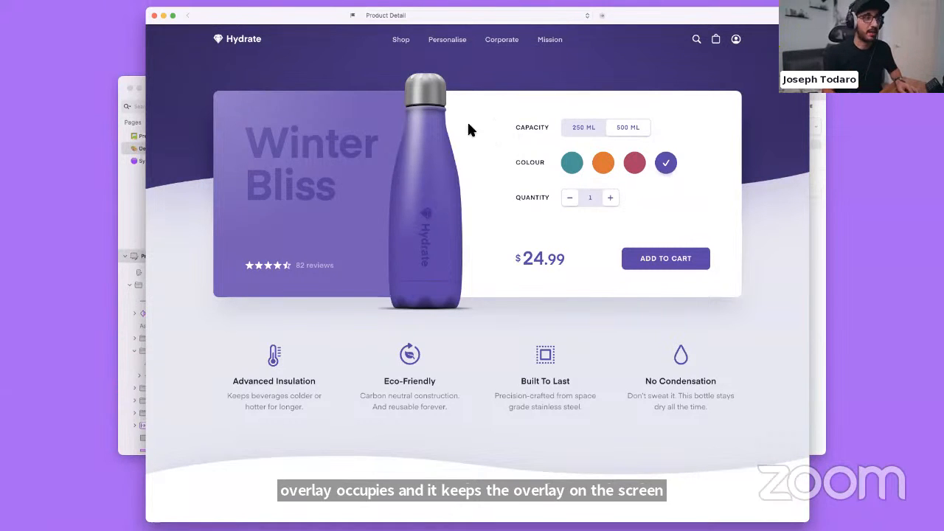
{"action": "left_click", "coordinate": [153, 15]}
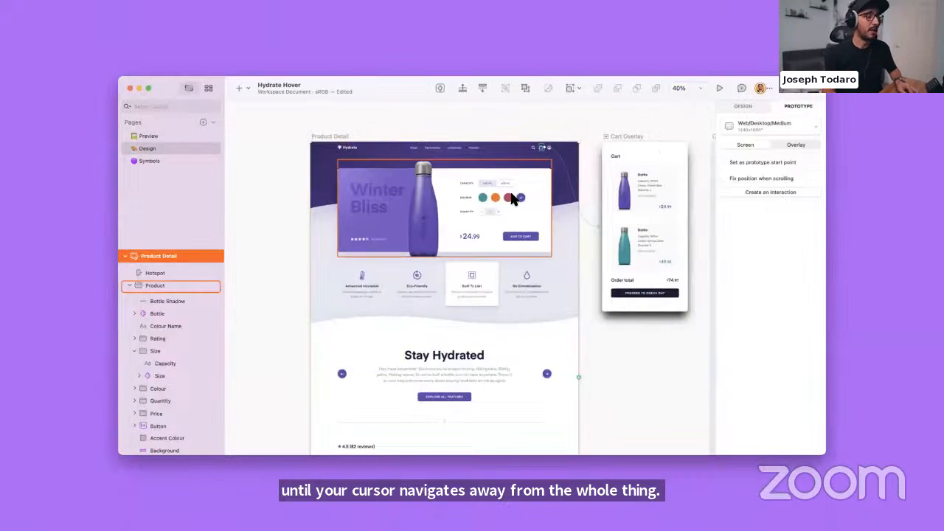
Duplicate the Add to Cart button in the Product group of the Product Detail artboard.
{"action": "scroll", "coordinate": [499, 177], "scroll_direction": "up", "scroll_amount": 5}
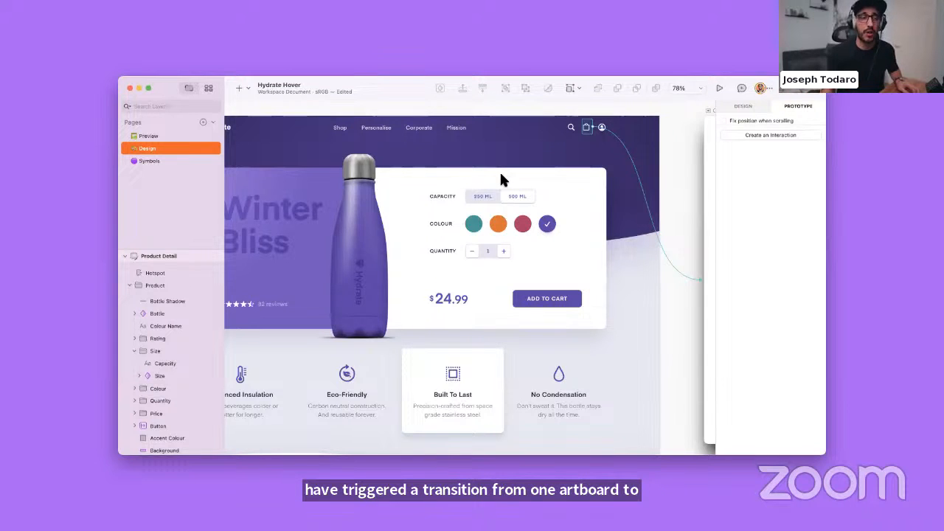
{"action": "double_click", "coordinate": [549, 301]}
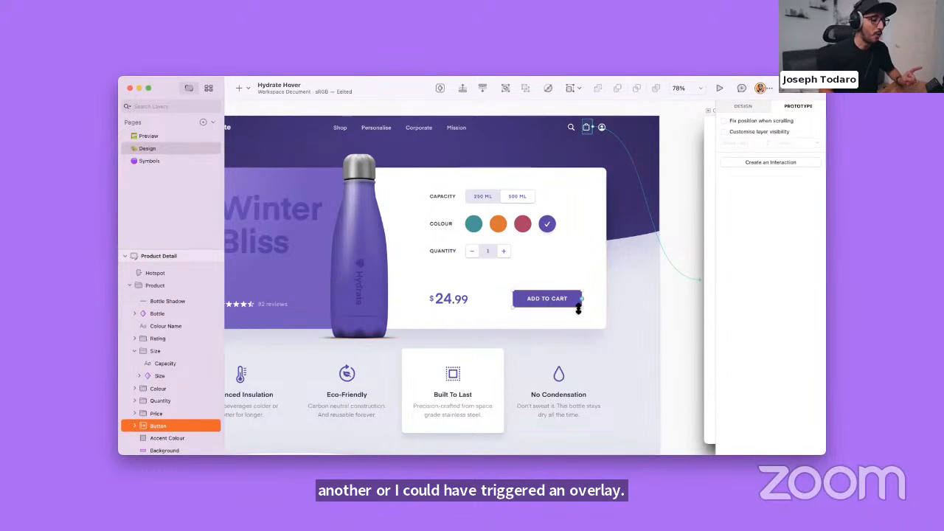
{"action": "scroll", "coordinate": [567, 308], "scroll_direction": "up", "scroll_amount": 5}
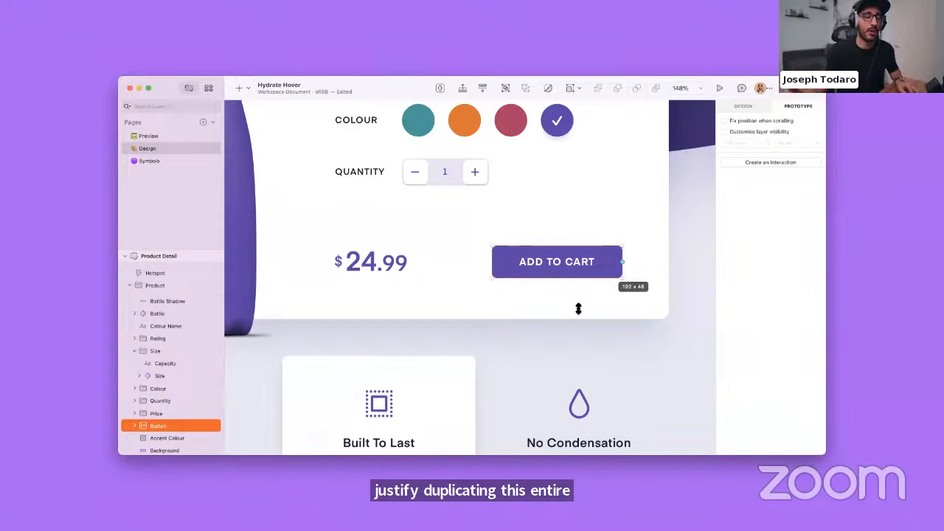
{"action": "scroll", "coordinate": [579, 308], "scroll_direction": "down", "scroll_amount": 3}
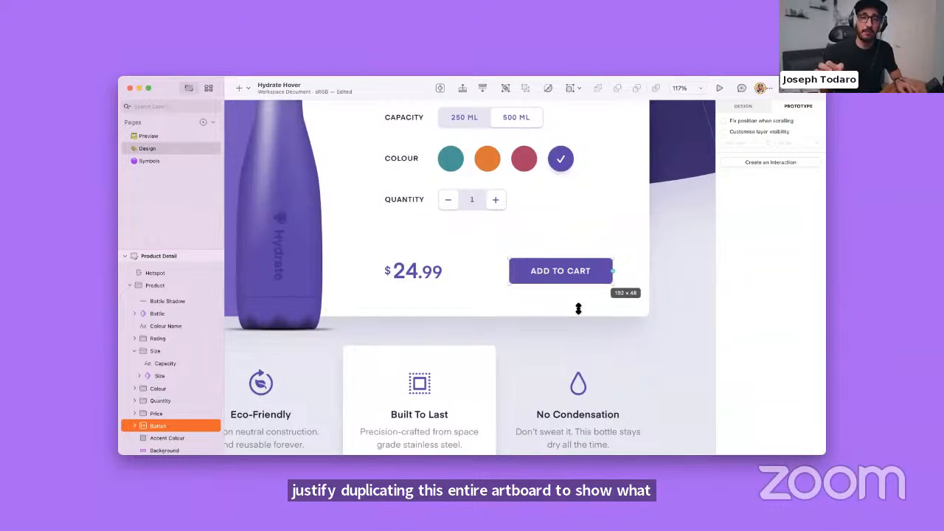
{"action": "key", "text": "super+d"}
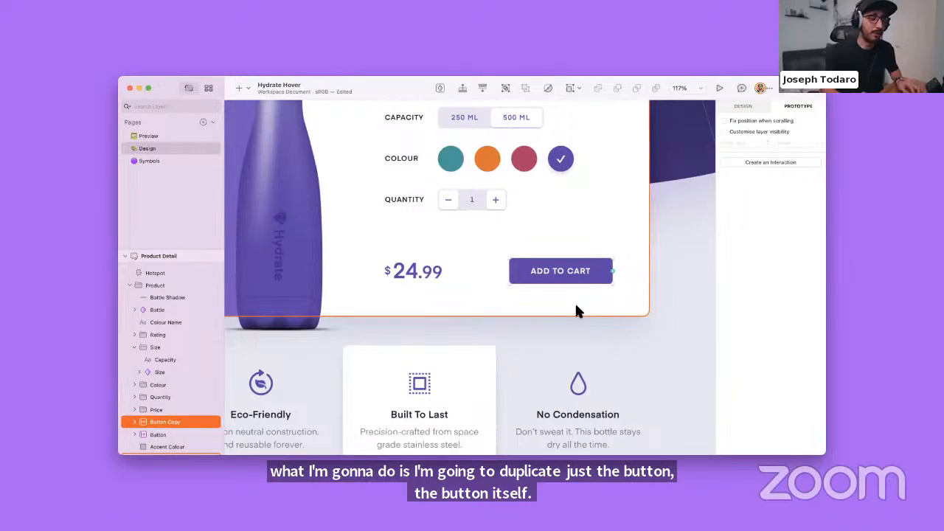
Customise the layer visibility of the duplicated Add to Cart button to Show layer on Hover.
{"action": "left_click", "coordinate": [750, 132]}
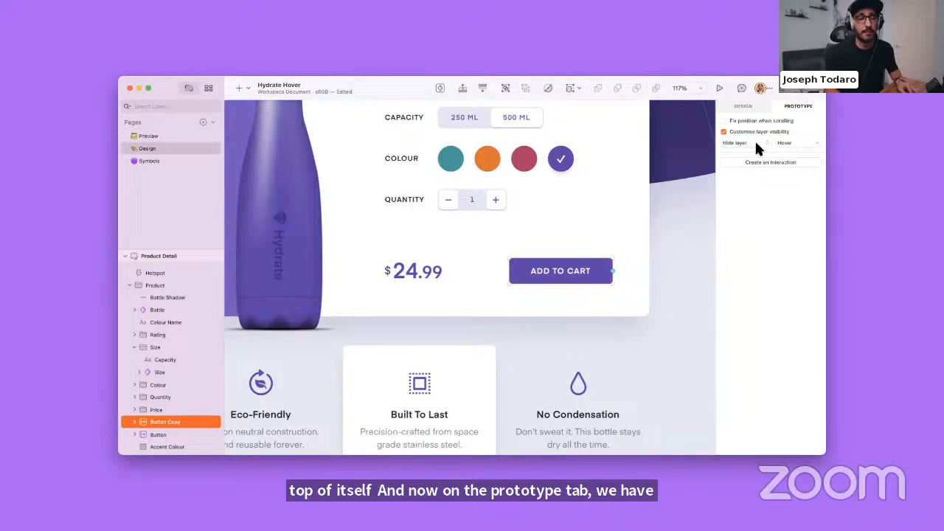
{"action": "left_click", "coordinate": [756, 143]}
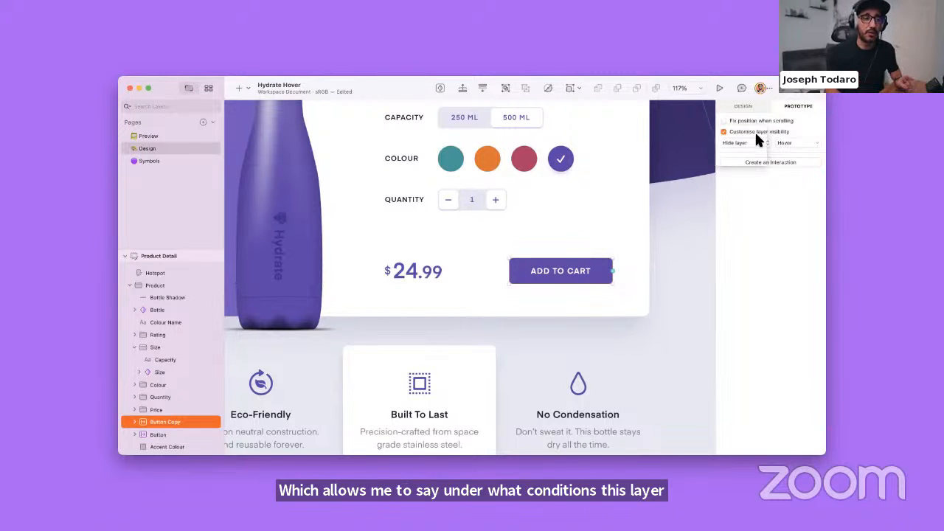
{"action": "left_click", "coordinate": [754, 130]}
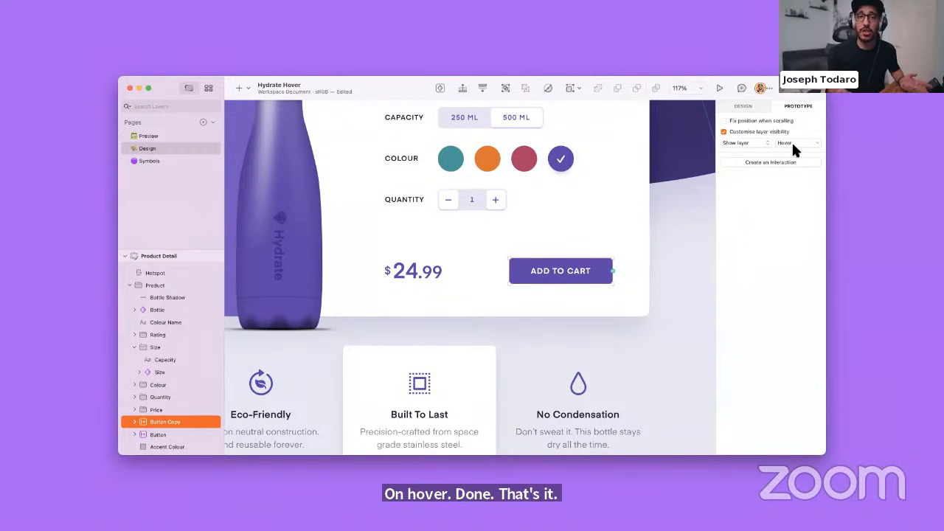
Swap the duplicated button's symbol to Brand Primary and check its hover state in the prototype preview.
{"action": "left_click", "coordinate": [743, 107]}
{"action": "left_click", "coordinate": [760, 242]}
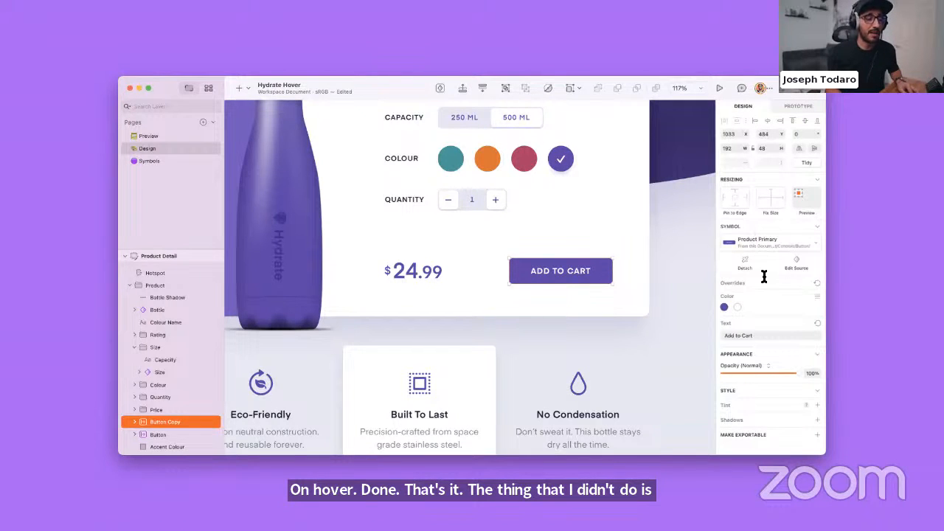
{"action": "left_click", "coordinate": [760, 298]}
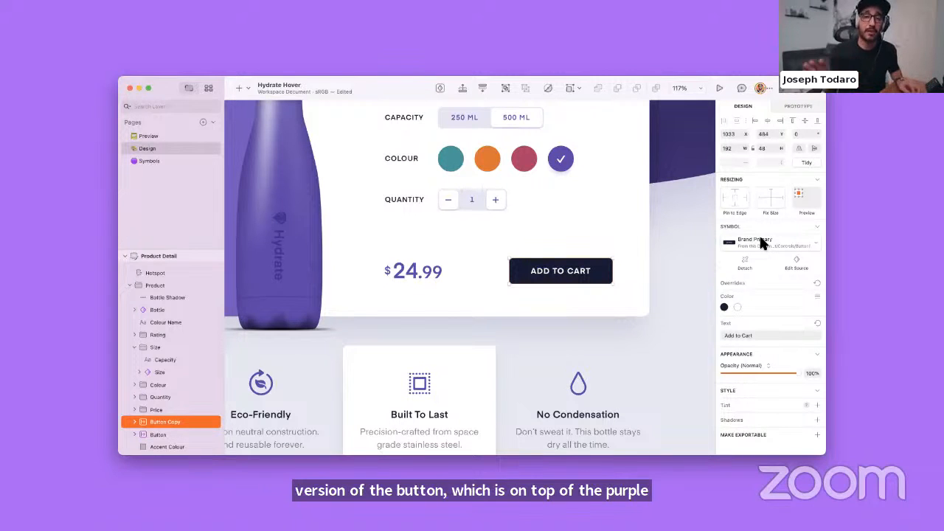
{"action": "left_click", "coordinate": [673, 251]}
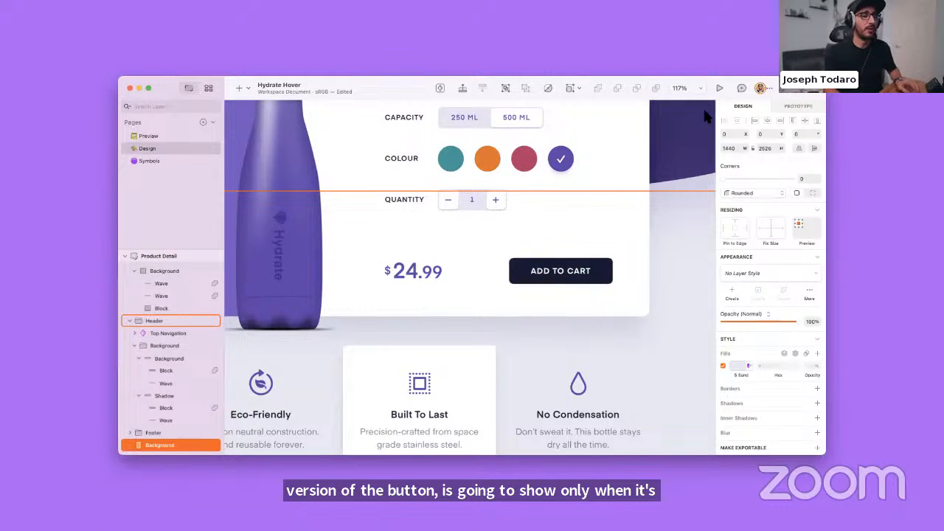
{"action": "left_click", "coordinate": [716, 85]}
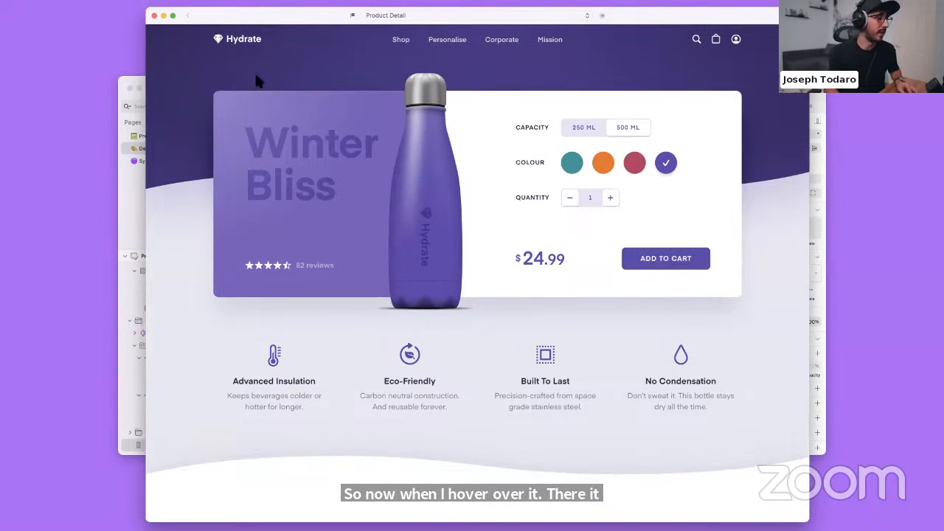
{"action": "left_click", "coordinate": [153, 15]}
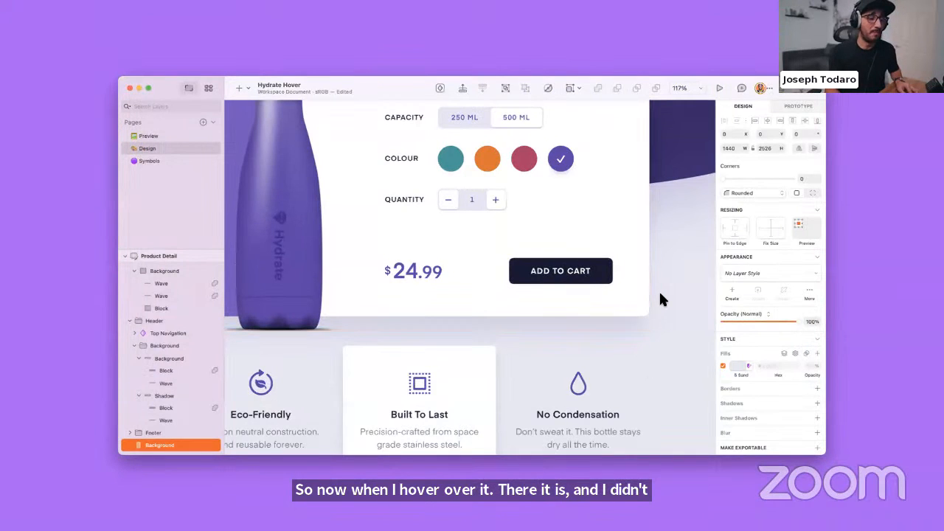
Duplicate the dark Add to Cart button and set the new copy to Show layer on Hover and Press.
{"action": "double_click", "coordinate": [594, 279]}
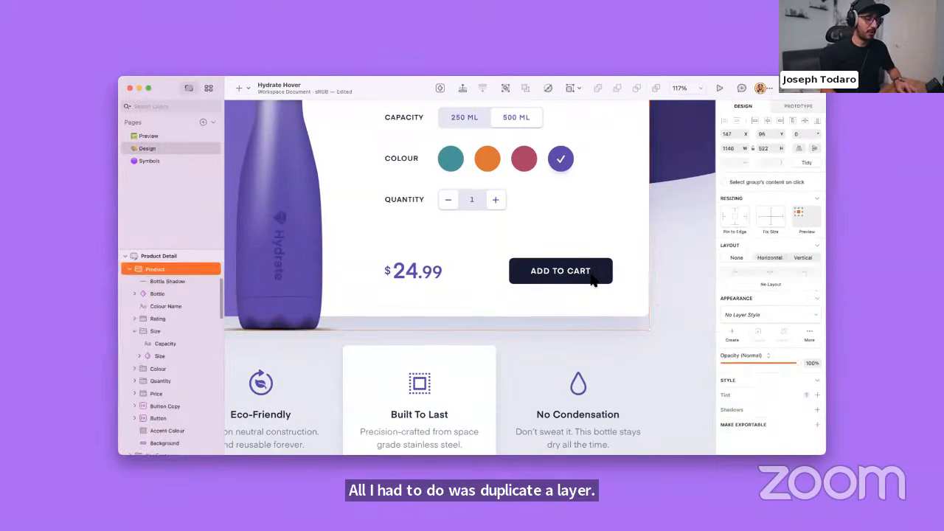
{"action": "key", "text": "super+d"}
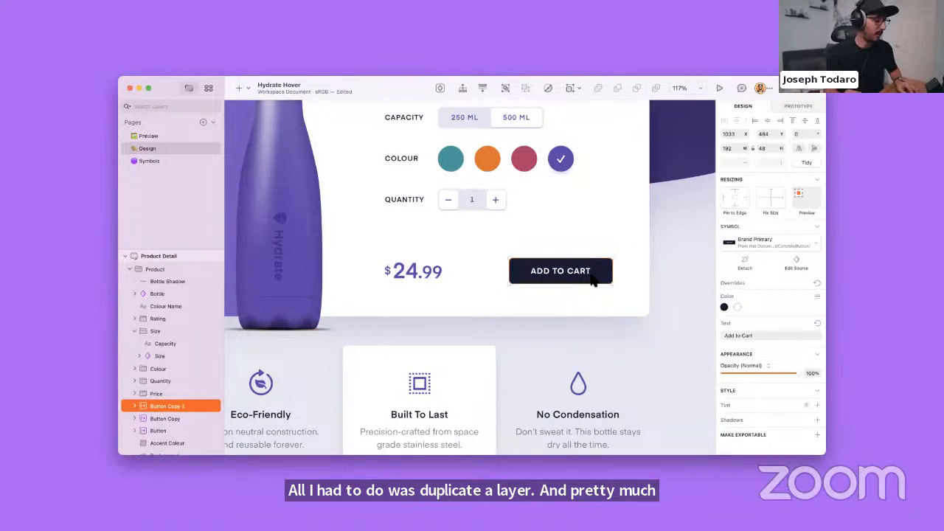
{"action": "left_click", "coordinate": [784, 107]}
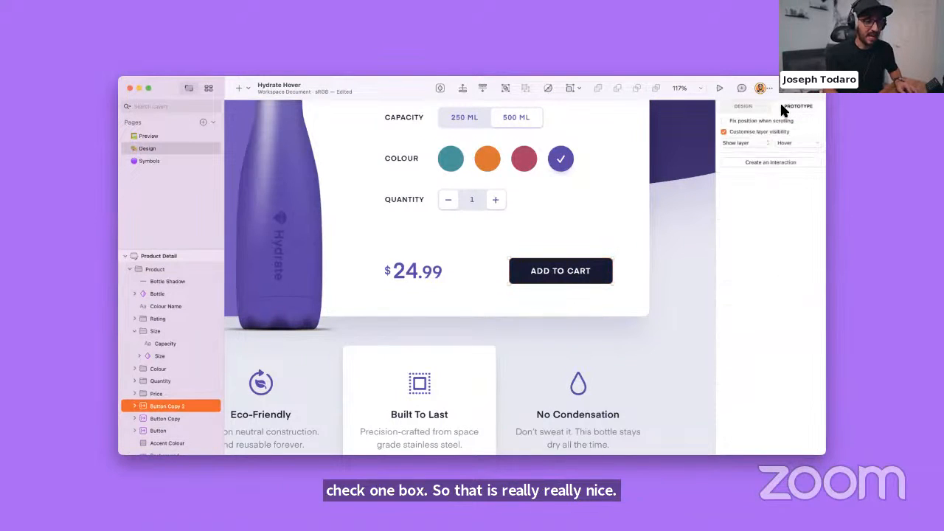
{"action": "left_click", "coordinate": [761, 142]}
{"action": "left_click", "coordinate": [758, 149]}
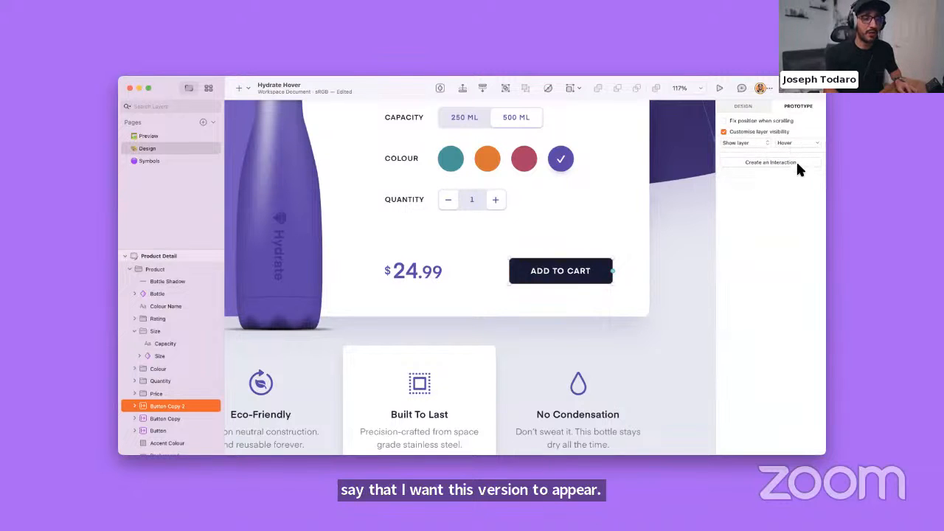
Override the label colour of the topmost Add to Cart copy with grey 8F8F8F.
{"action": "left_click", "coordinate": [749, 105]}
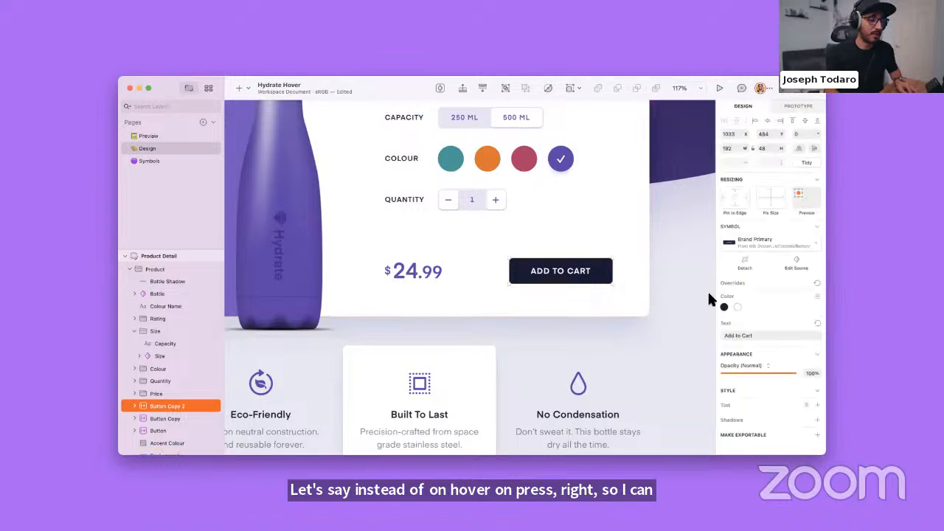
{"action": "left_click", "coordinate": [737, 307]}
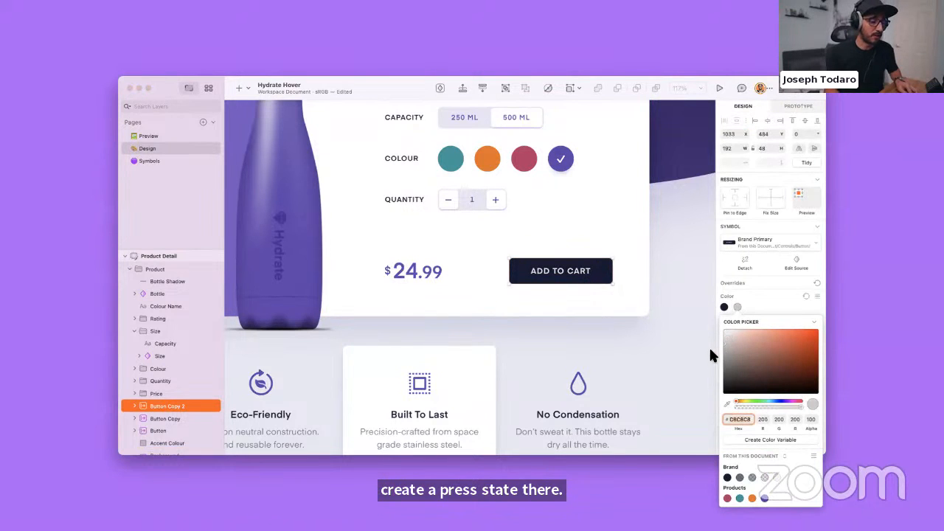
{"action": "left_click", "coordinate": [680, 280]}
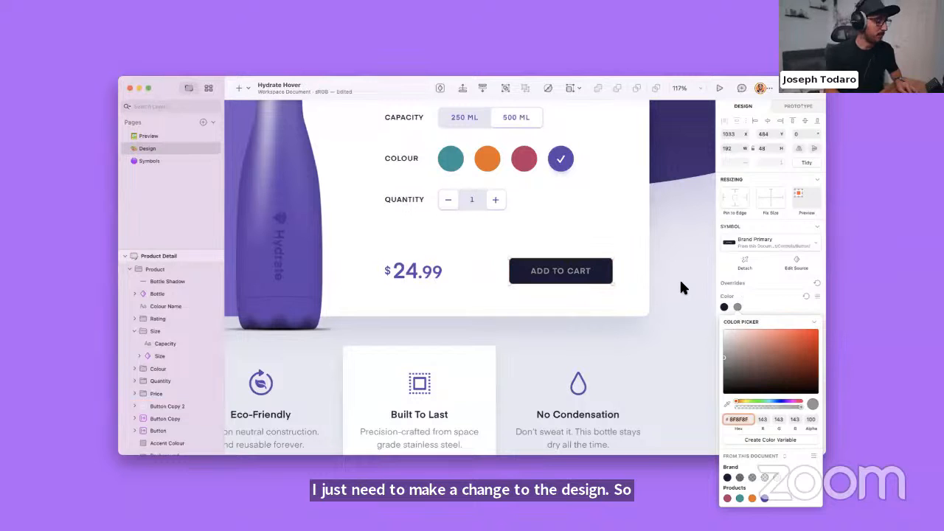
Preview the prototype, test the Add to Cart button's hover and press states, and close the preview.
{"action": "left_click", "coordinate": [719, 87]}
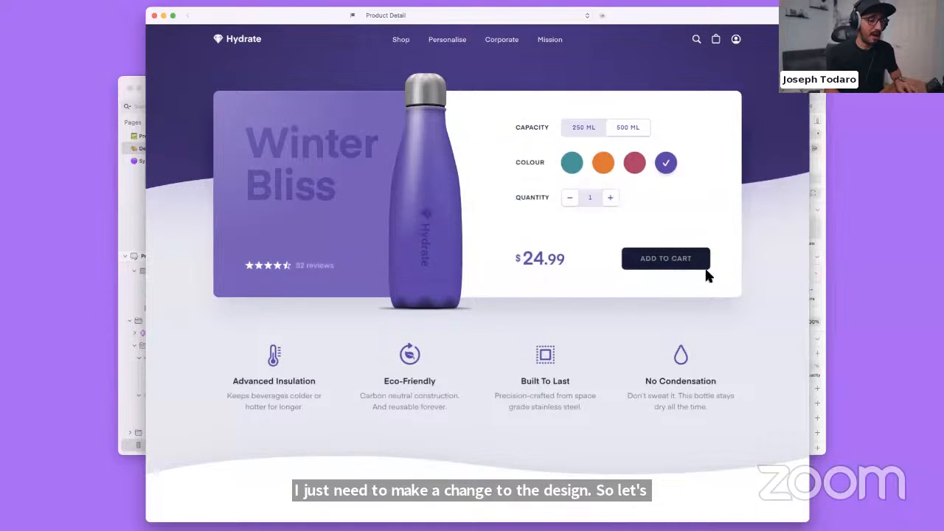
{"action": "left_click", "coordinate": [701, 265]}
{"action": "left_click", "coordinate": [689, 266]}
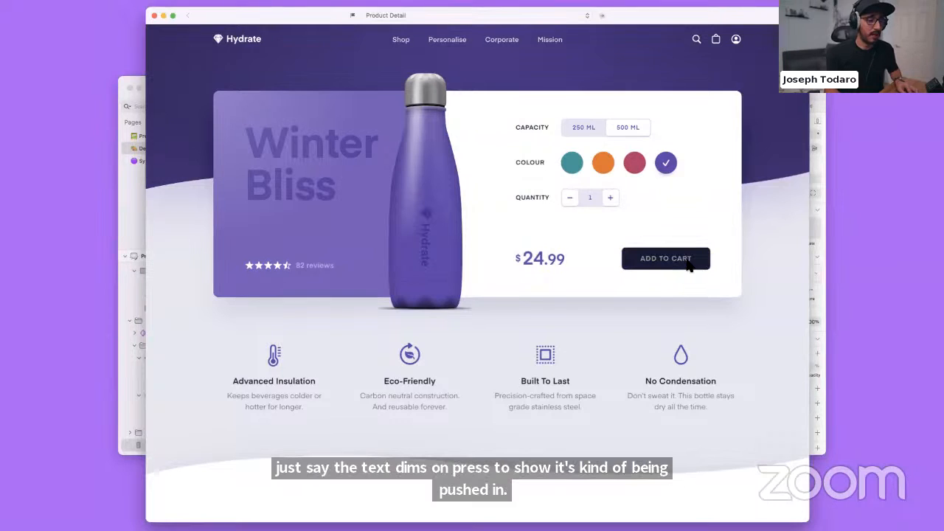
{"action": "left_click", "coordinate": [689, 265]}
{"action": "left_click", "coordinate": [697, 266]}
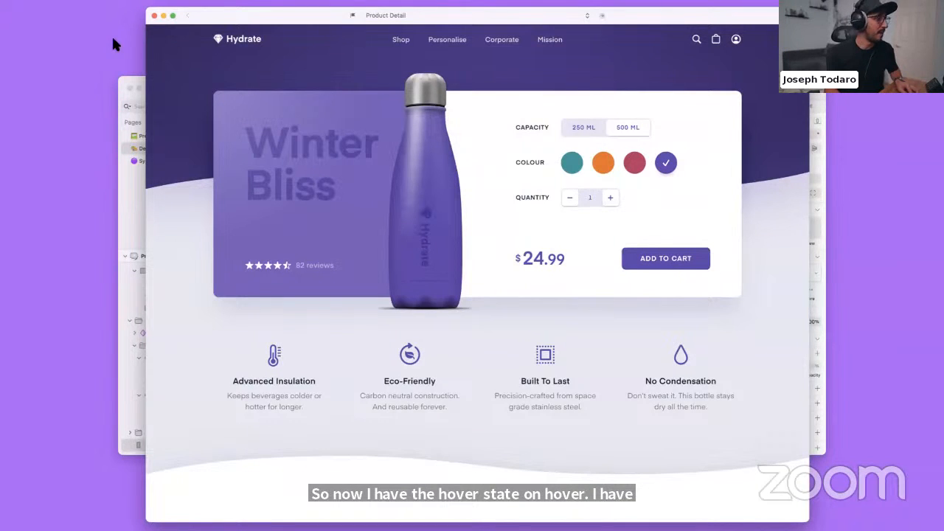
{"action": "left_click", "coordinate": [155, 14]}
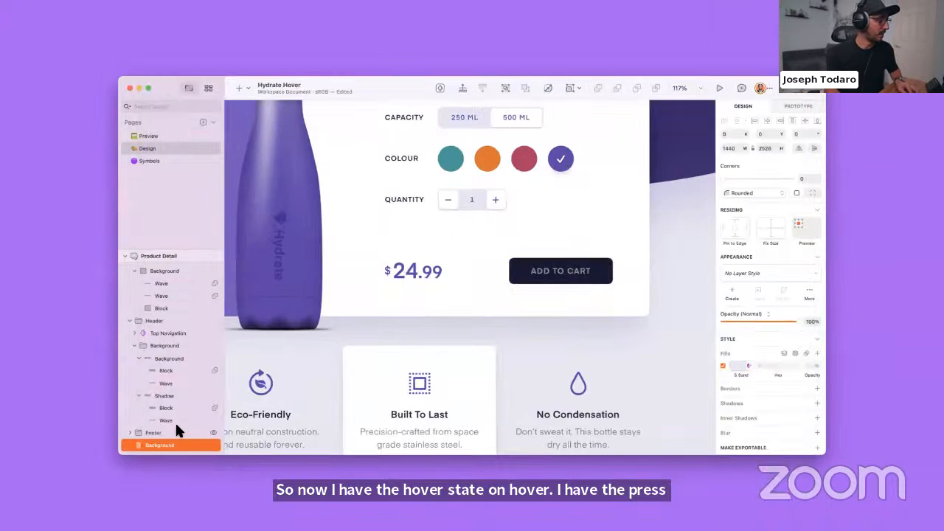
Set the topmost Add to Cart copy to show only on Press and test the button in the preview.
{"action": "double_click", "coordinate": [546, 275]}
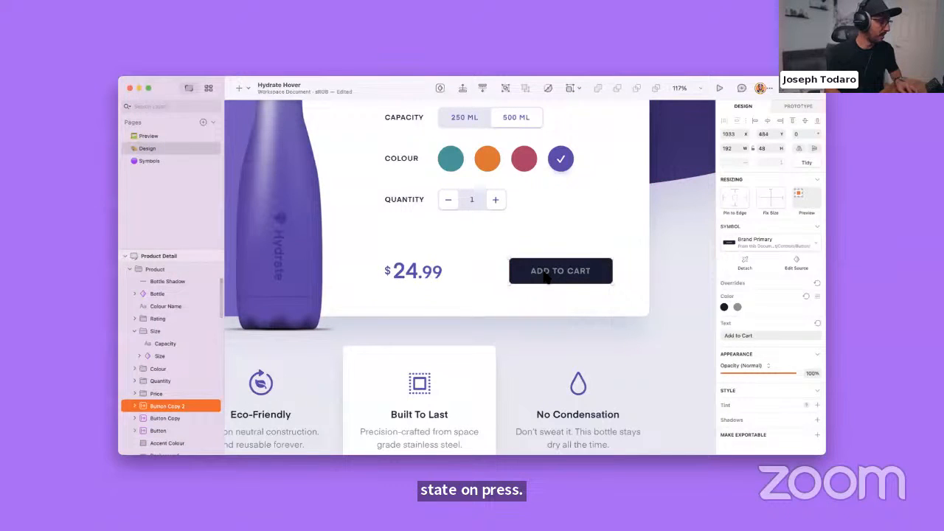
{"action": "left_click", "coordinate": [797, 107]}
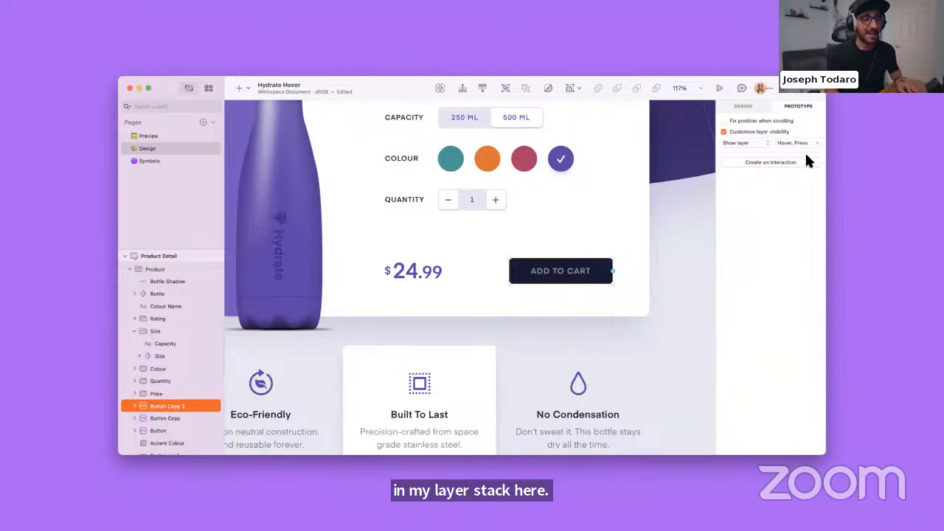
{"action": "left_click", "coordinate": [656, 210]}
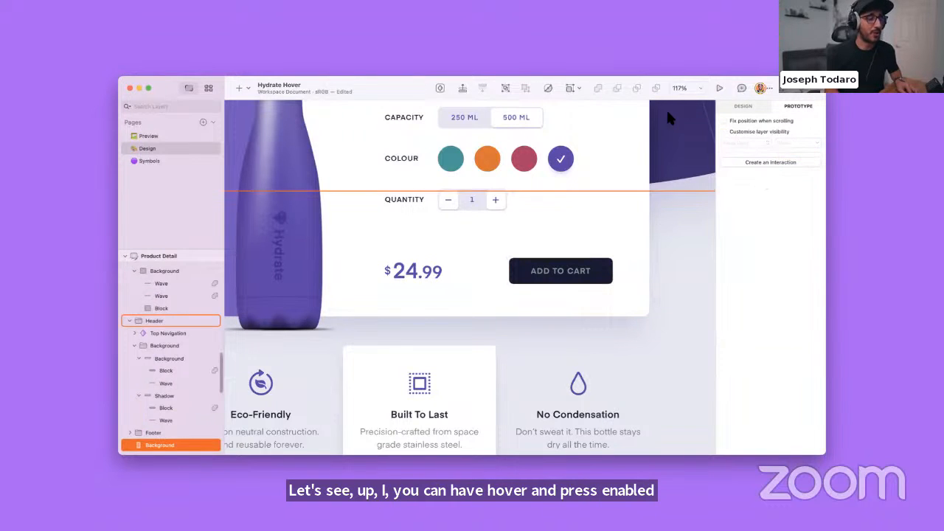
{"action": "left_click", "coordinate": [719, 88]}
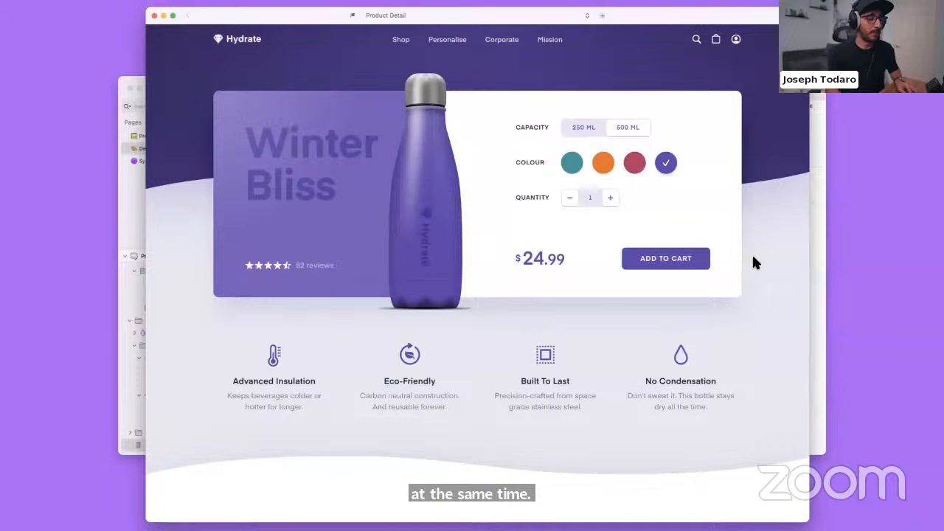
{"action": "left_click", "coordinate": [682, 267]}
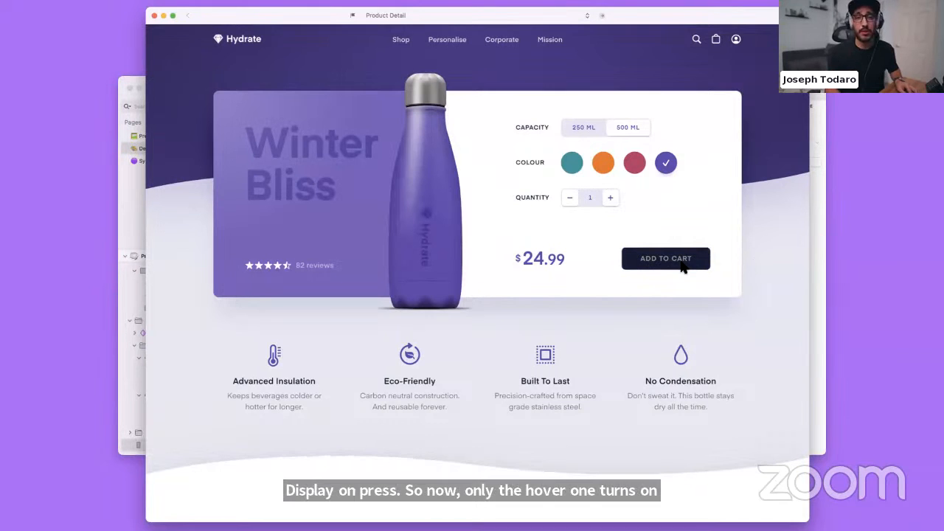
Test the press state of the Add to Cart button in the prototype preview and close the preview.
{"action": "left_click", "coordinate": [682, 268]}
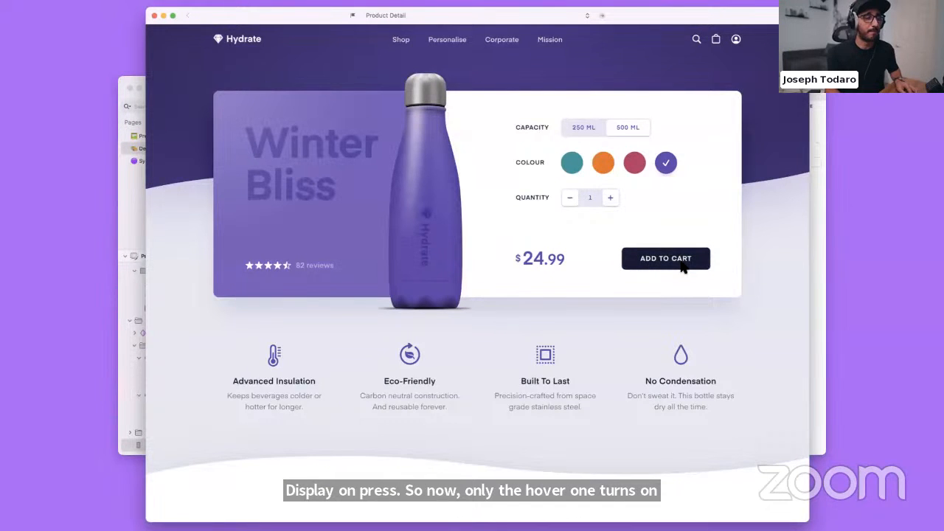
{"action": "left_click", "coordinate": [155, 16]}
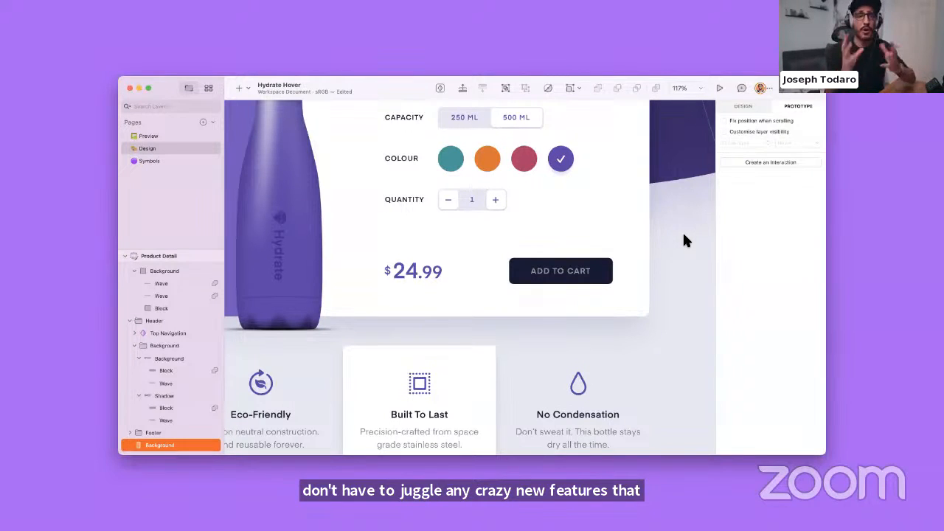
Duplicate the Capacity segmented control in place and swap the copy's symbol to 2 Buttons - 1 Selected.
{"action": "scroll", "coordinate": [684, 235], "scroll_direction": "down", "scroll_amount": 3}
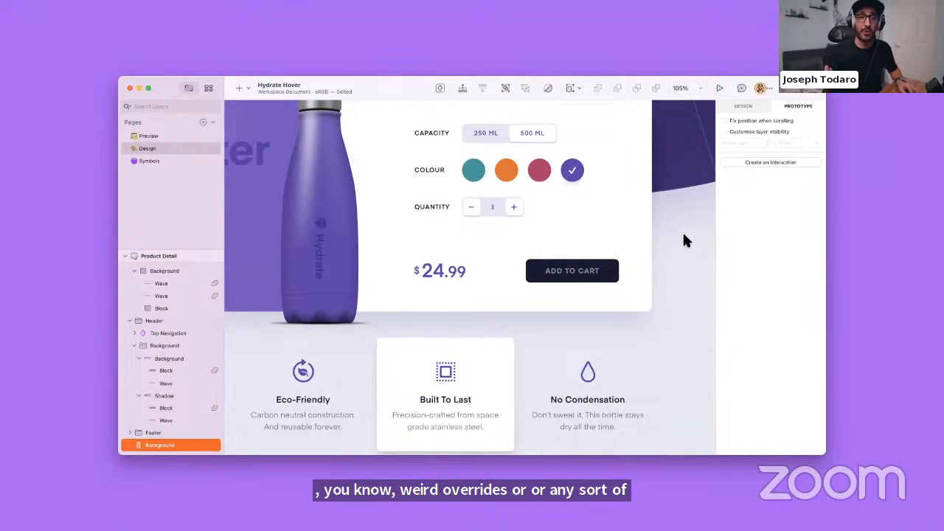
{"action": "scroll", "coordinate": [683, 236], "scroll_direction": "down", "scroll_amount": 2}
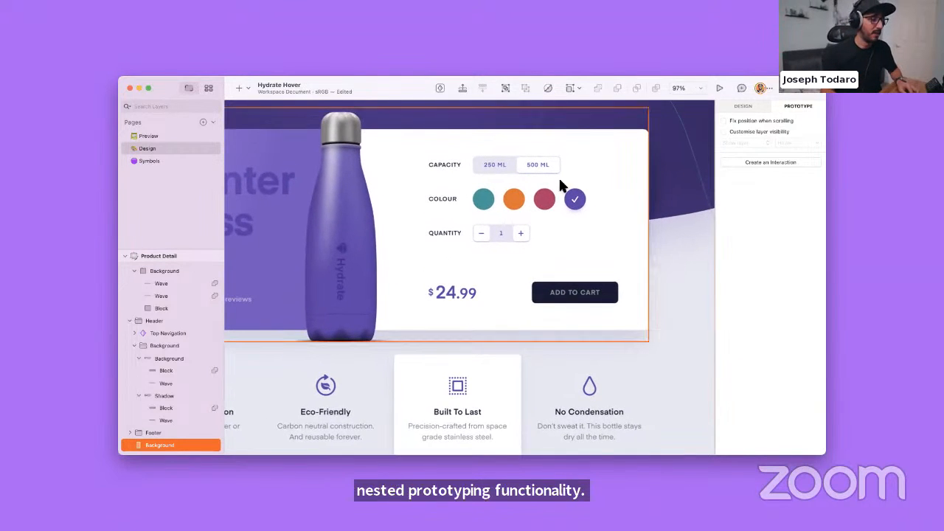
{"action": "left_click", "coordinate": [531, 165]}
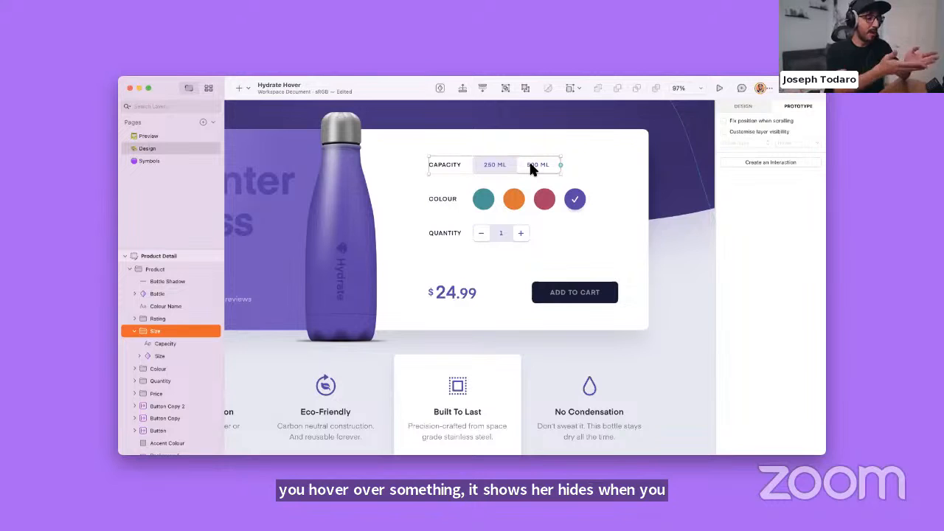
{"action": "double_click", "coordinate": [534, 171]}
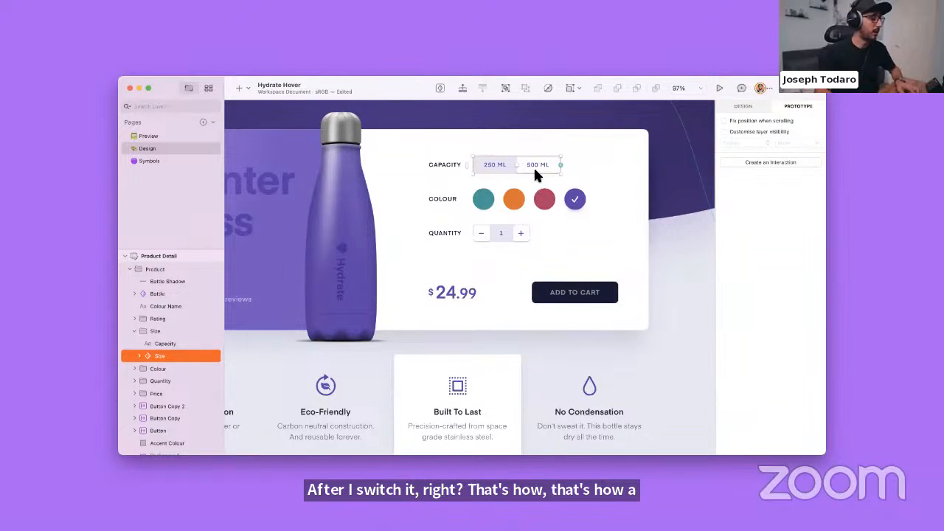
{"action": "key", "text": "super+d"}
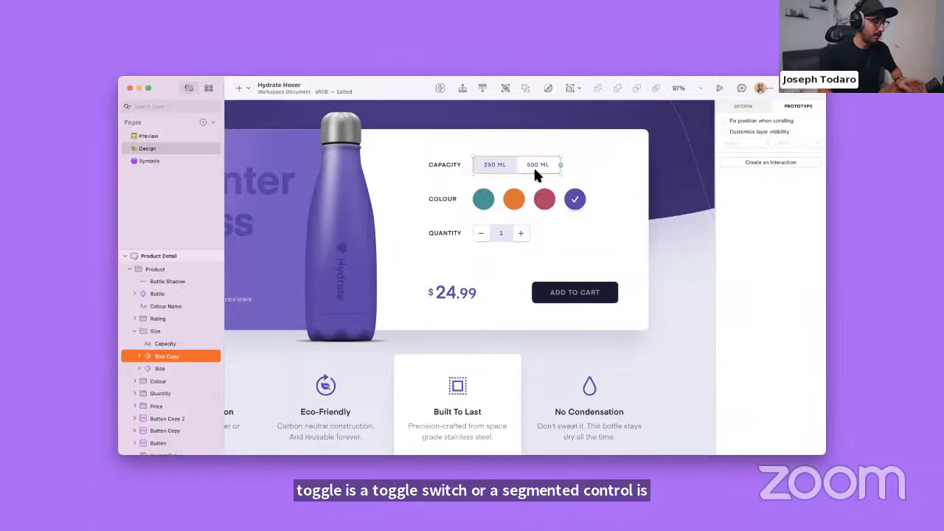
{"action": "left_click", "coordinate": [741, 105]}
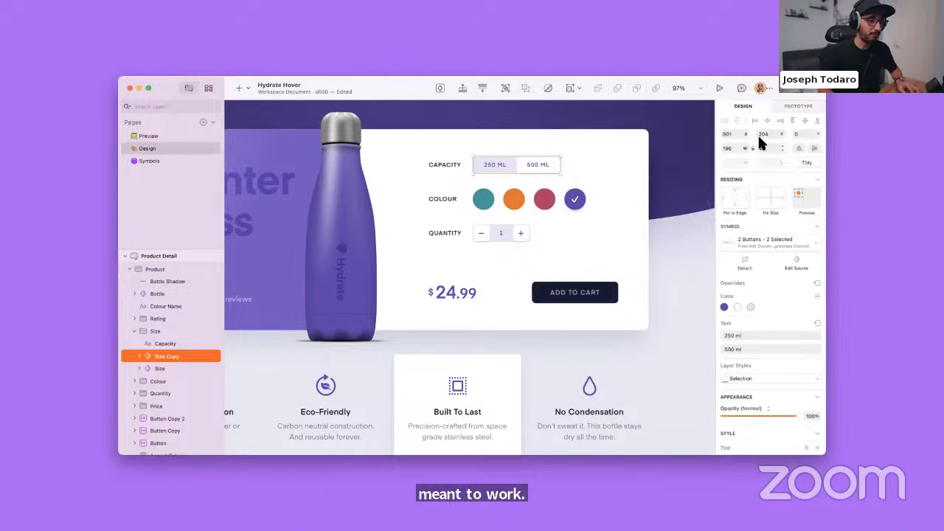
{"action": "left_click", "coordinate": [767, 240]}
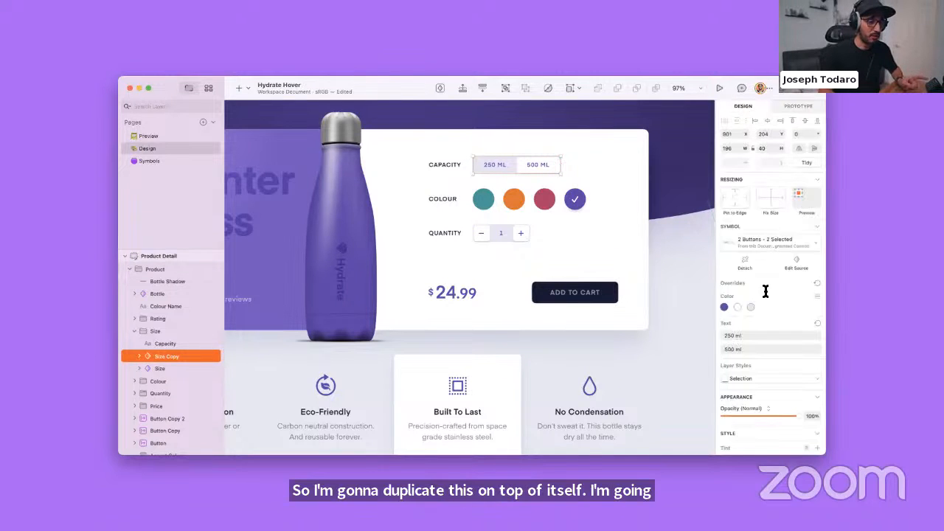
{"action": "left_click", "coordinate": [759, 237]}
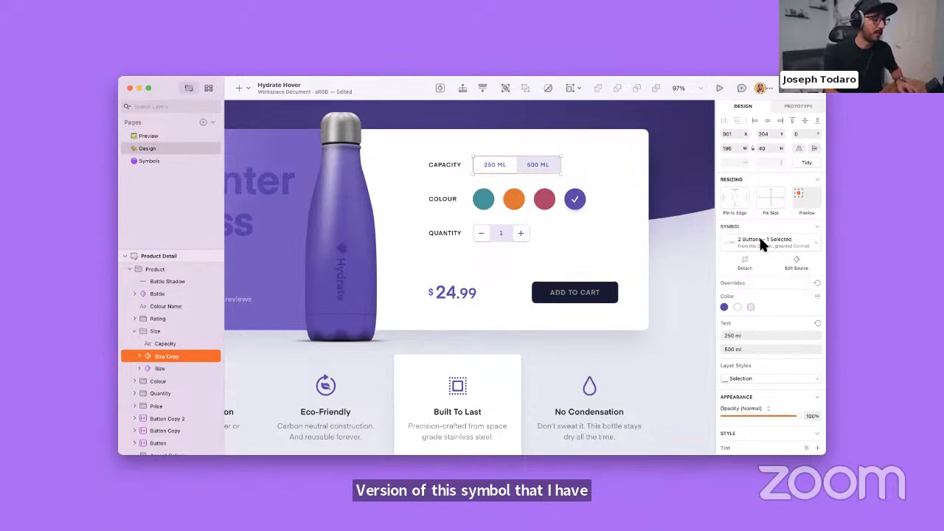
Hide and show the duplicated Capacity control repeatedly to compare the two selection states, leaving it visible.
{"action": "left_click", "coordinate": [213, 355]}
{"action": "left_click", "coordinate": [213, 356]}
{"action": "left_click", "coordinate": [213, 356]}
{"action": "left_click", "coordinate": [213, 356]}
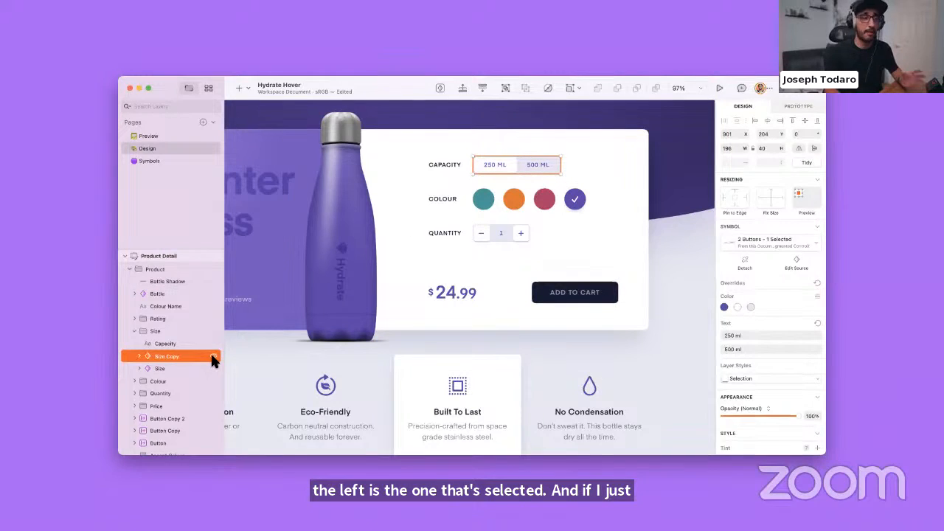
{"action": "left_click", "coordinate": [213, 356]}
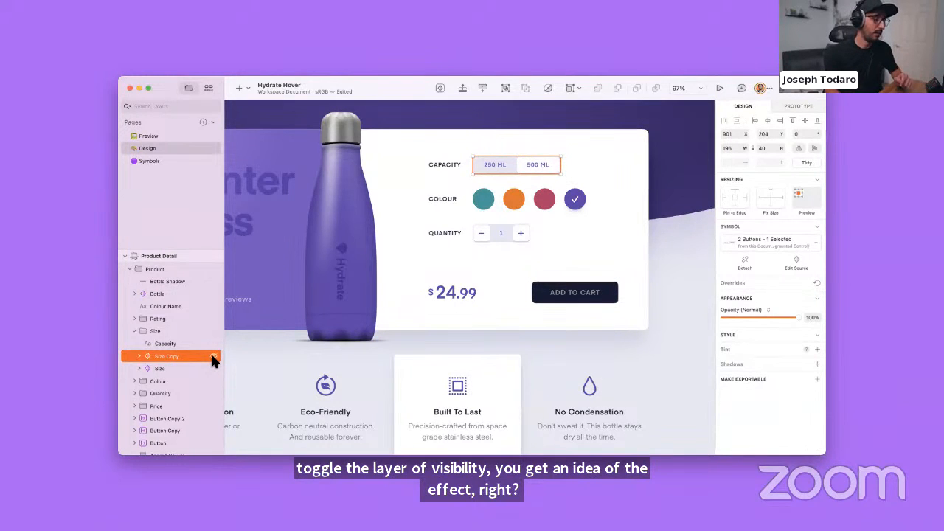
{"action": "left_click", "coordinate": [213, 356]}
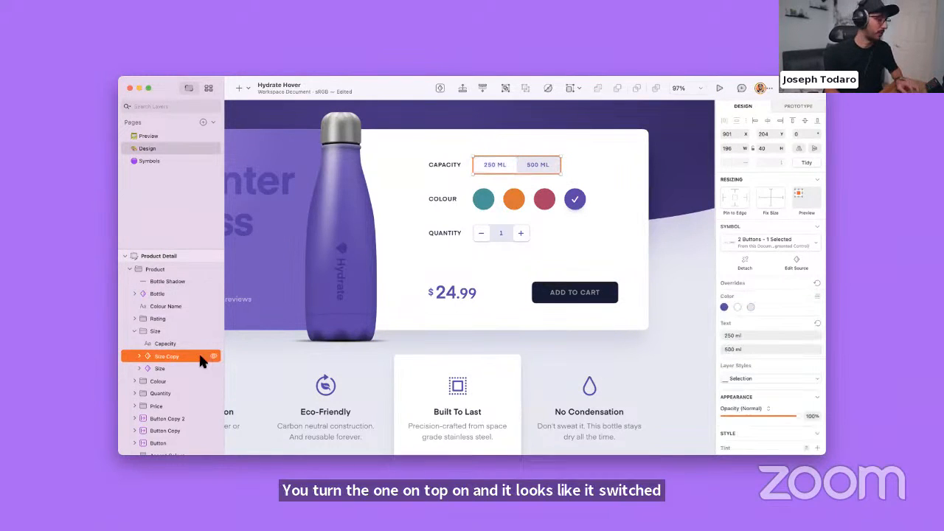
Enable customised layer visibility in Toggle mode for the duplicated Capacity control and deselect it.
{"action": "left_click", "coordinate": [794, 105]}
{"action": "left_click", "coordinate": [752, 131]}
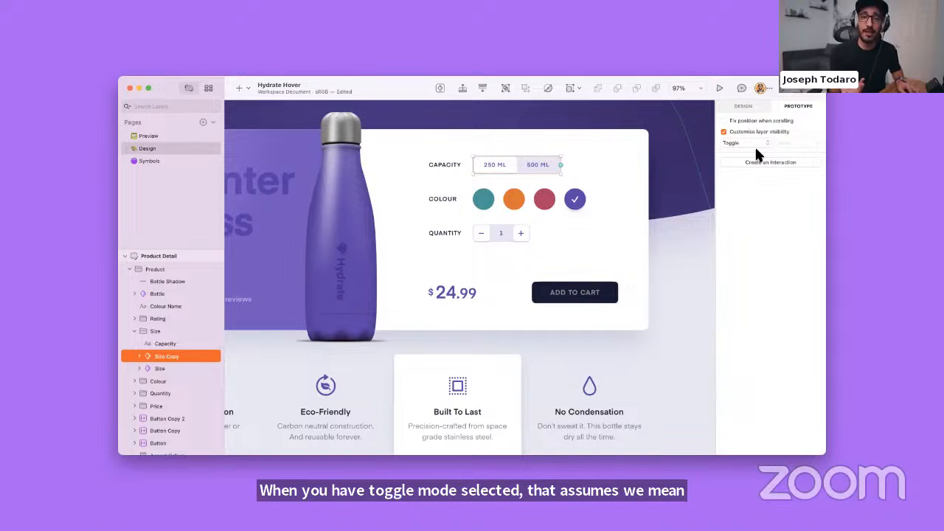
{"action": "left_click", "coordinate": [681, 223]}
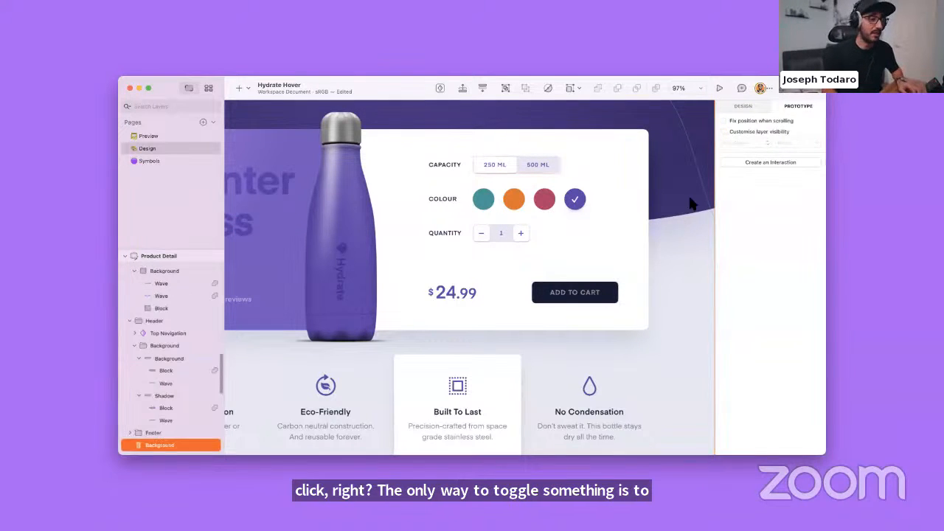
Preview the prototype, switch the Capacity control between 250 ml and 500 ml several times, and close the preview.
{"action": "left_click", "coordinate": [719, 89]}
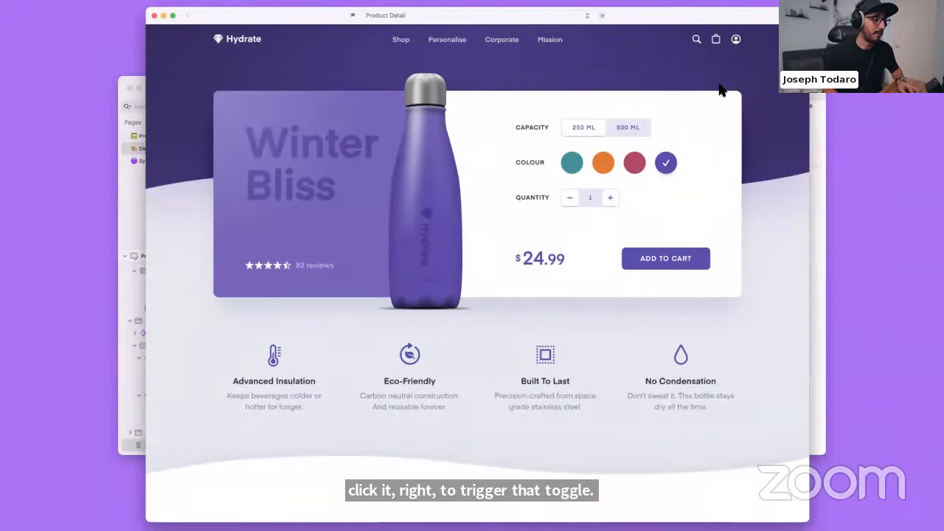
{"action": "left_click", "coordinate": [616, 133]}
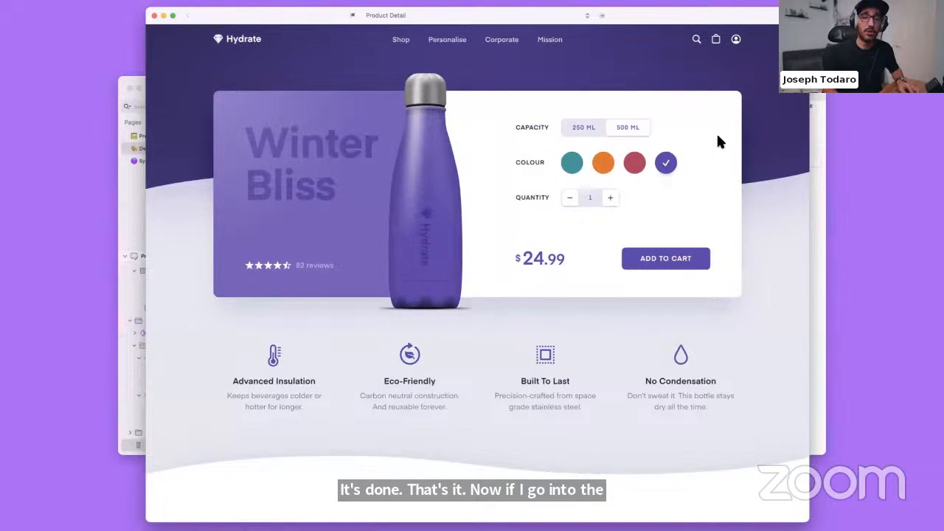
{"action": "left_click", "coordinate": [615, 126]}
{"action": "left_click", "coordinate": [615, 126]}
{"action": "left_click", "coordinate": [628, 126]}
{"action": "left_click", "coordinate": [588, 126]}
{"action": "left_click", "coordinate": [627, 127]}
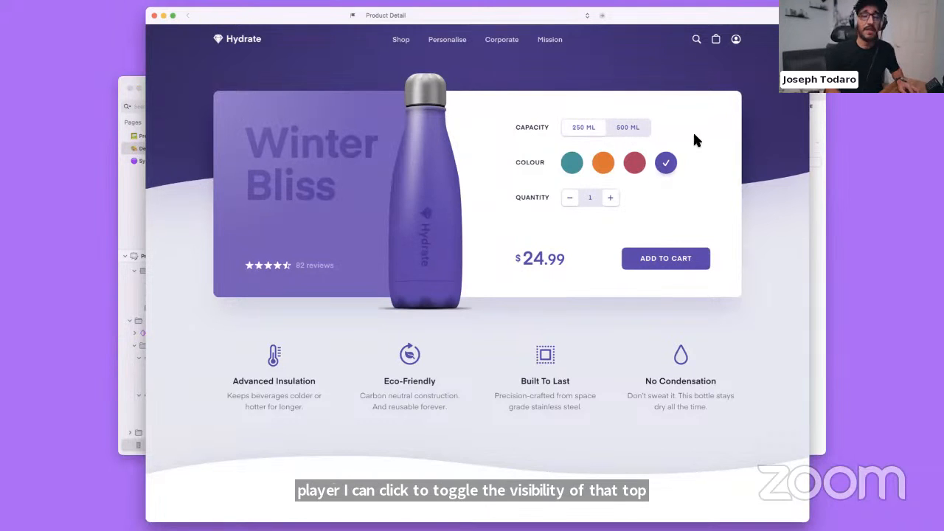
{"action": "left_click", "coordinate": [155, 15]}
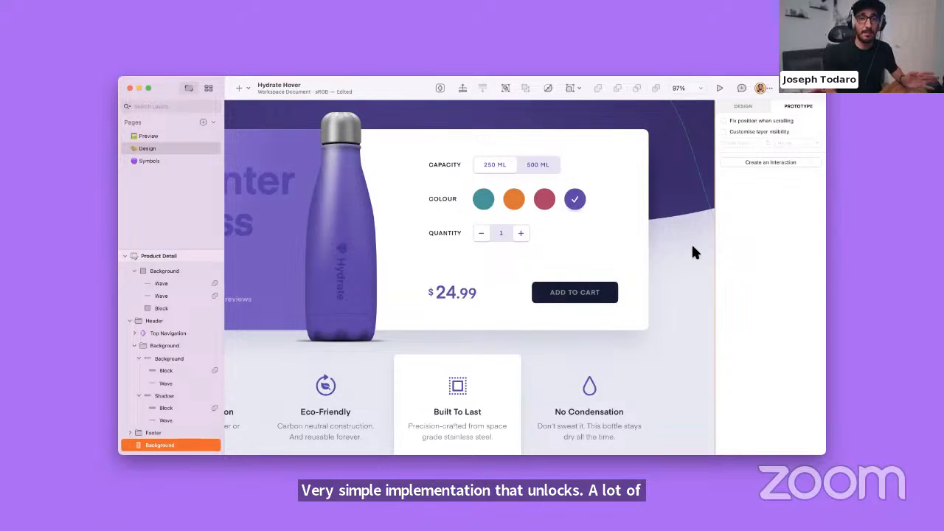
Return to the InVision Slides document and move on to the Q&A slide.
{"action": "scroll", "coordinate": [691, 246], "scroll_direction": "down", "scroll_amount": 3}
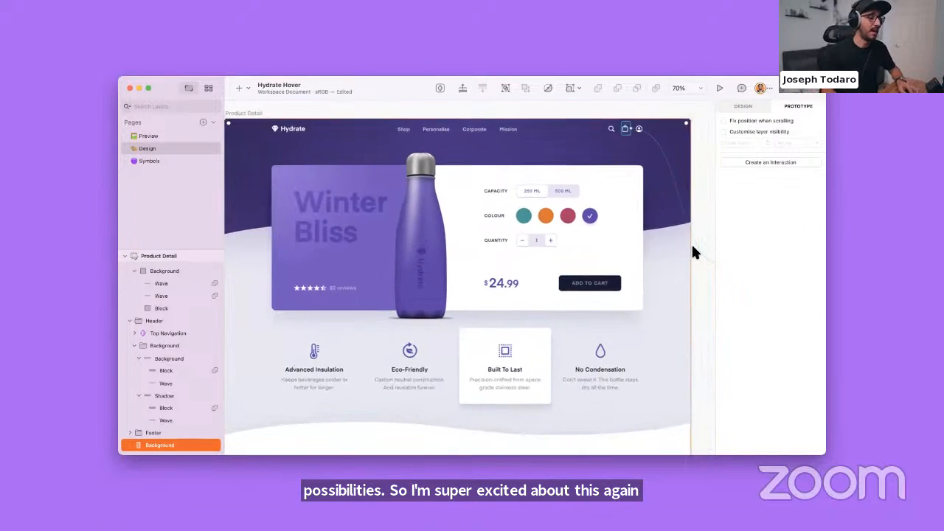
{"action": "left_click", "coordinate": [697, 256]}
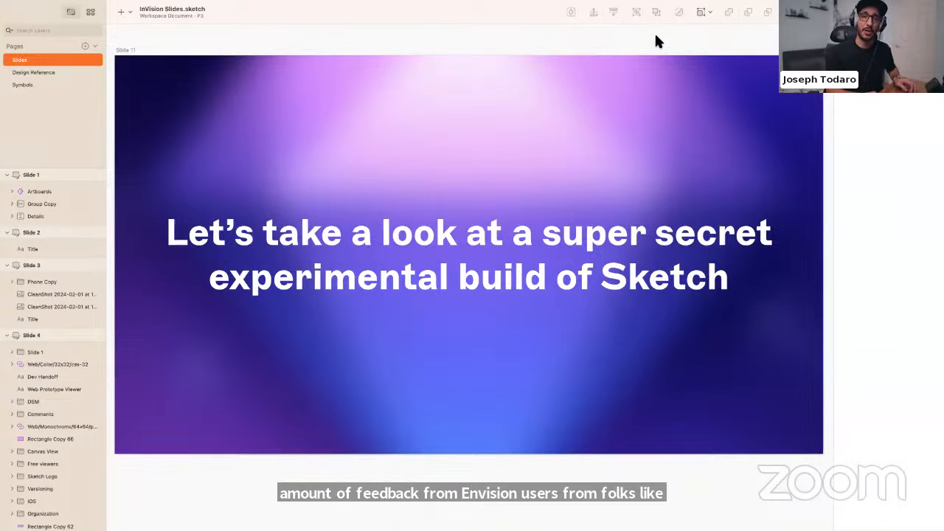
{"action": "key", "text": "Page_Down"}
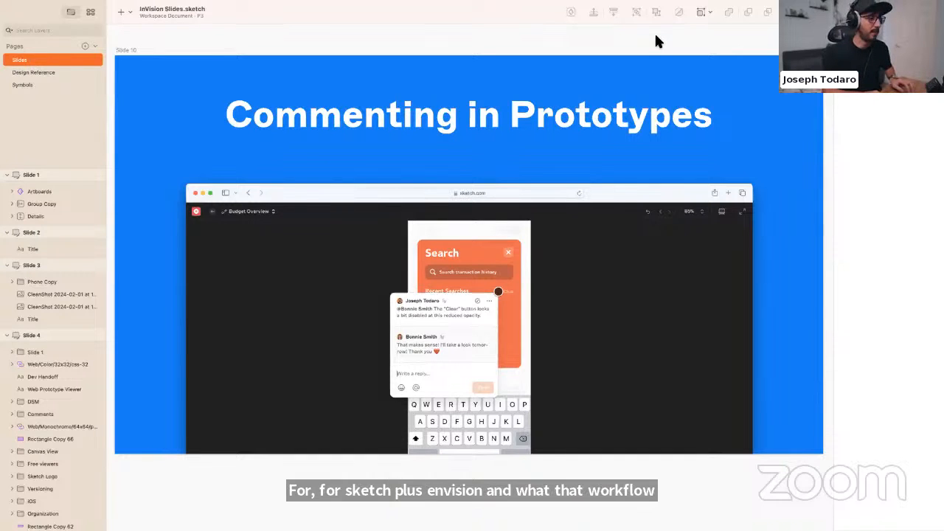
{"action": "key", "text": "n"}
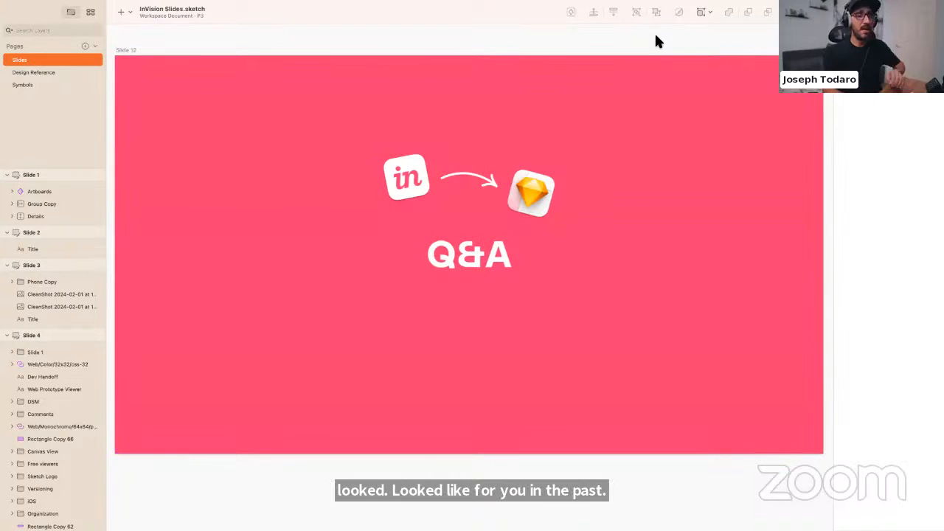